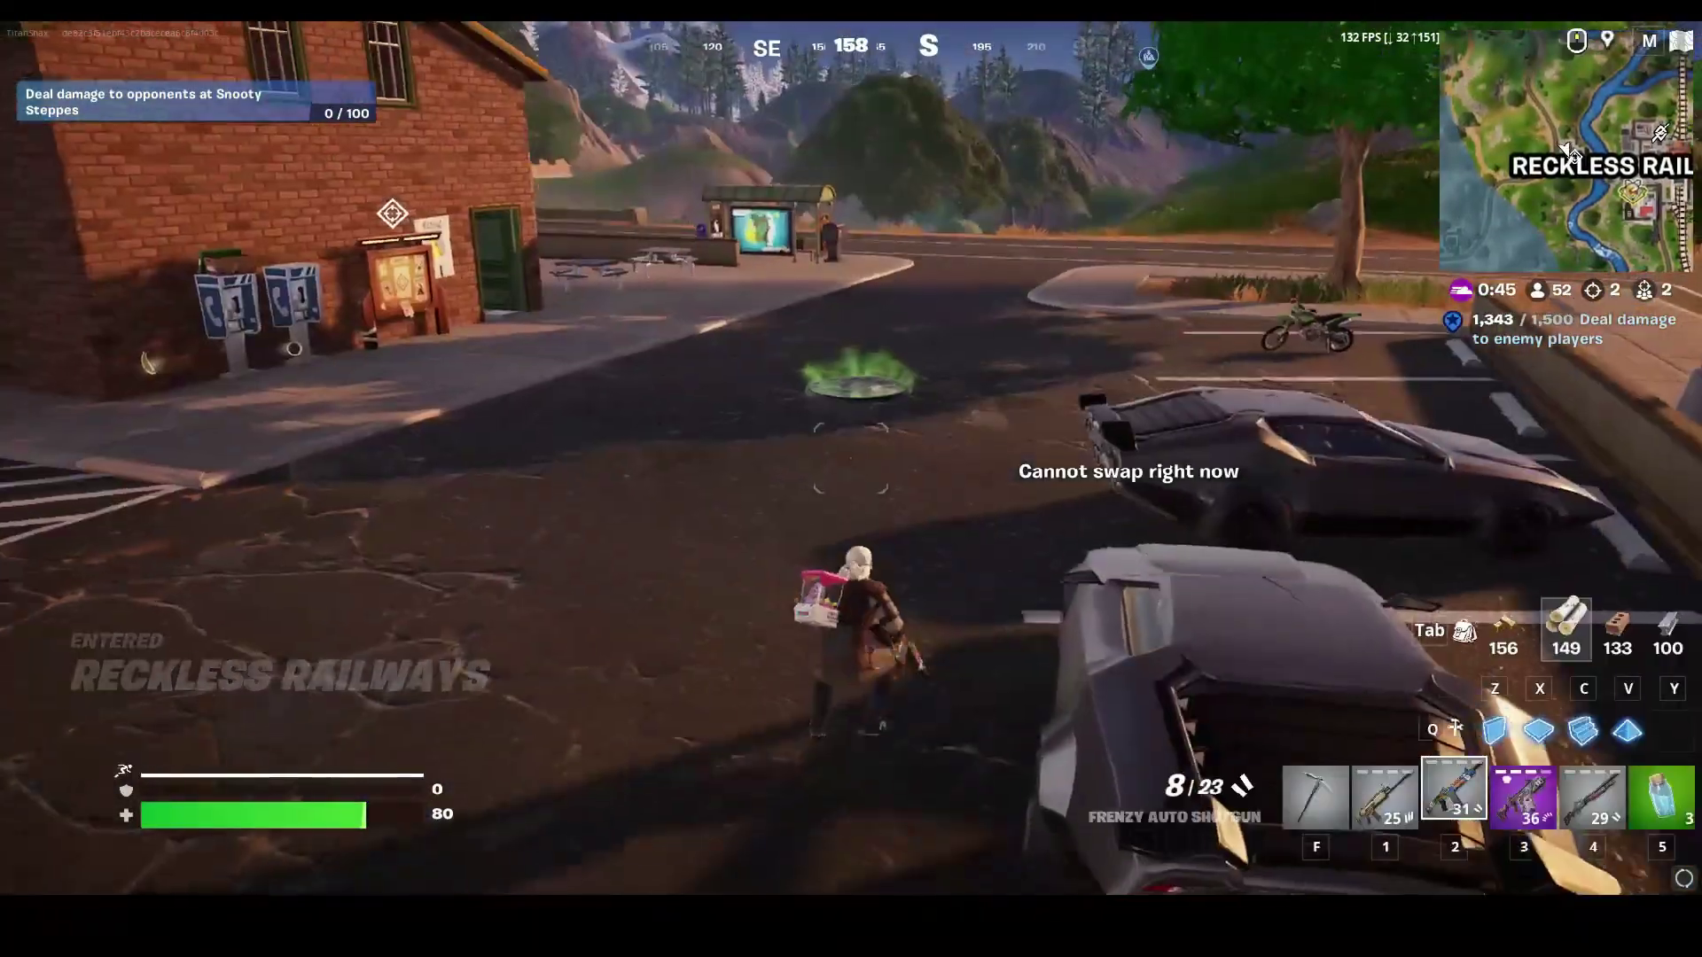
- Run to the parked dirt bike, mount it, and ride down the road toward Grand Station
key(w)
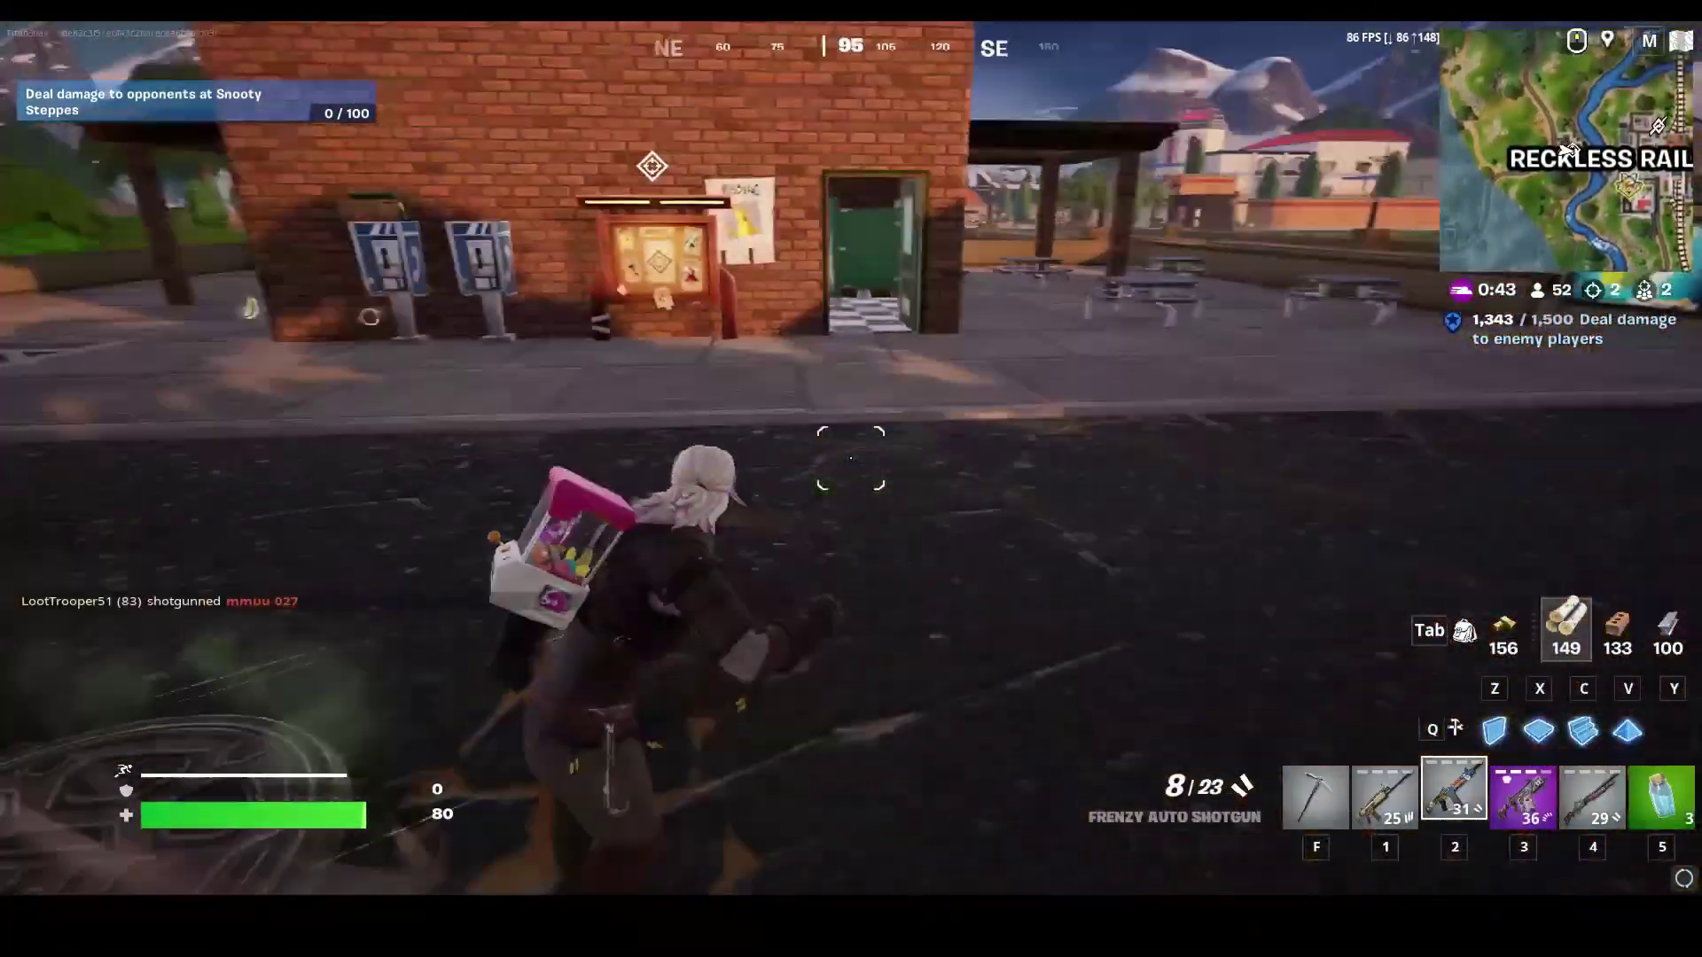
key(w)
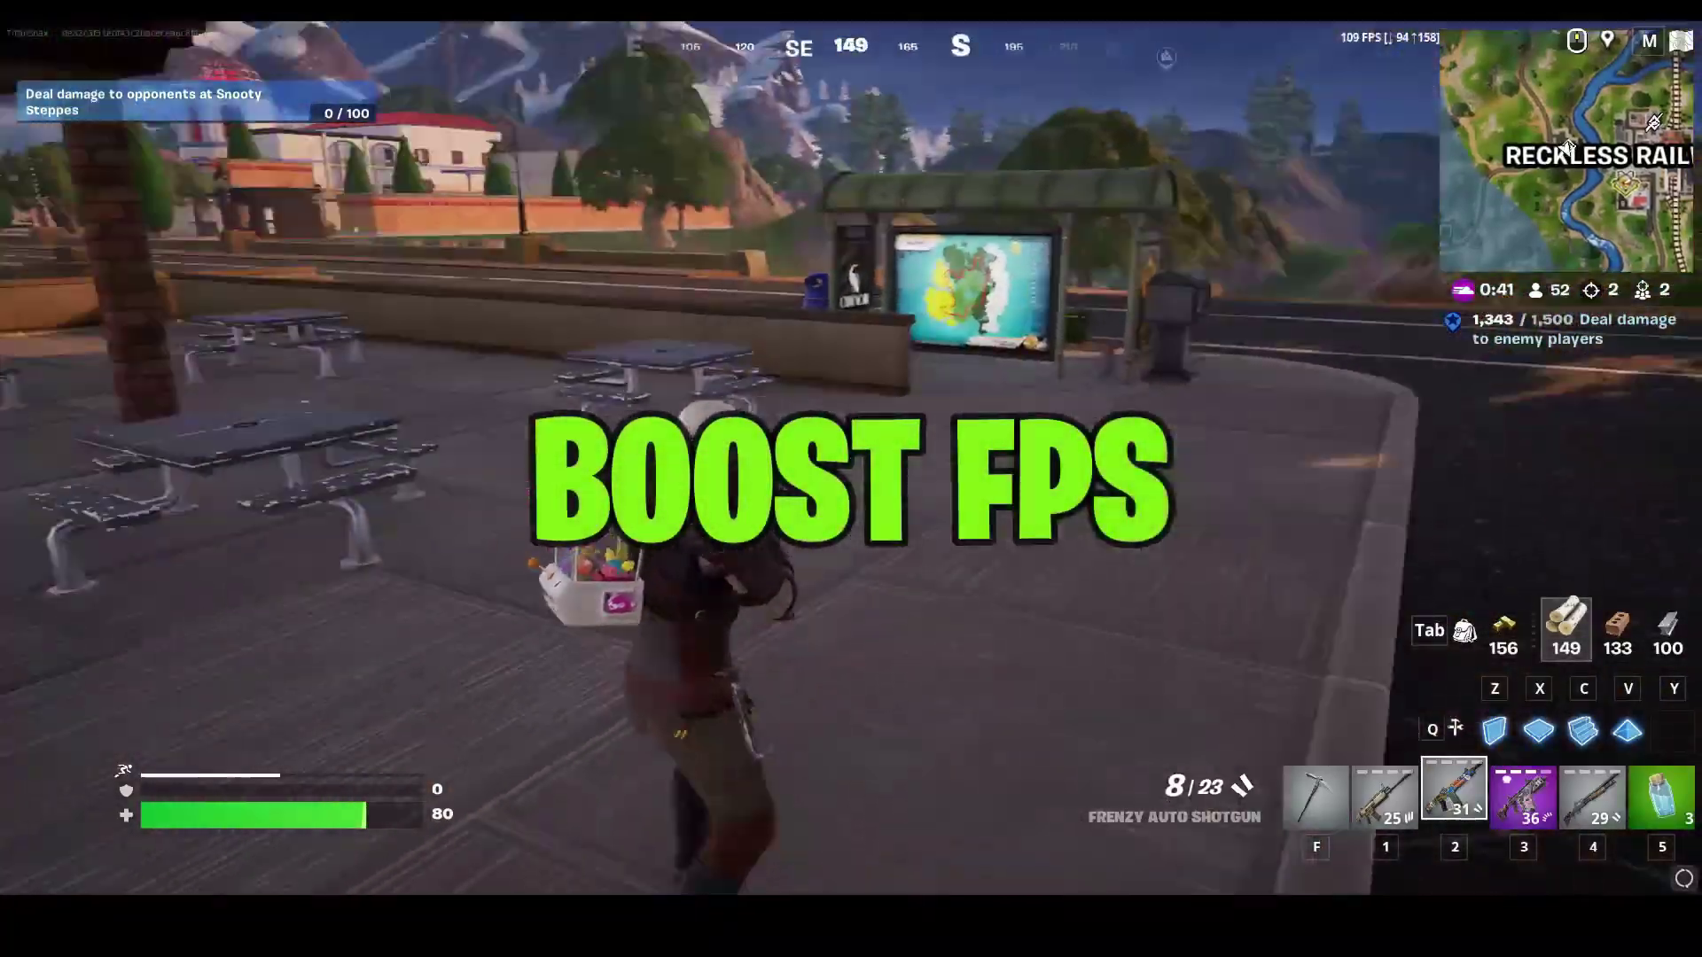
key(w)
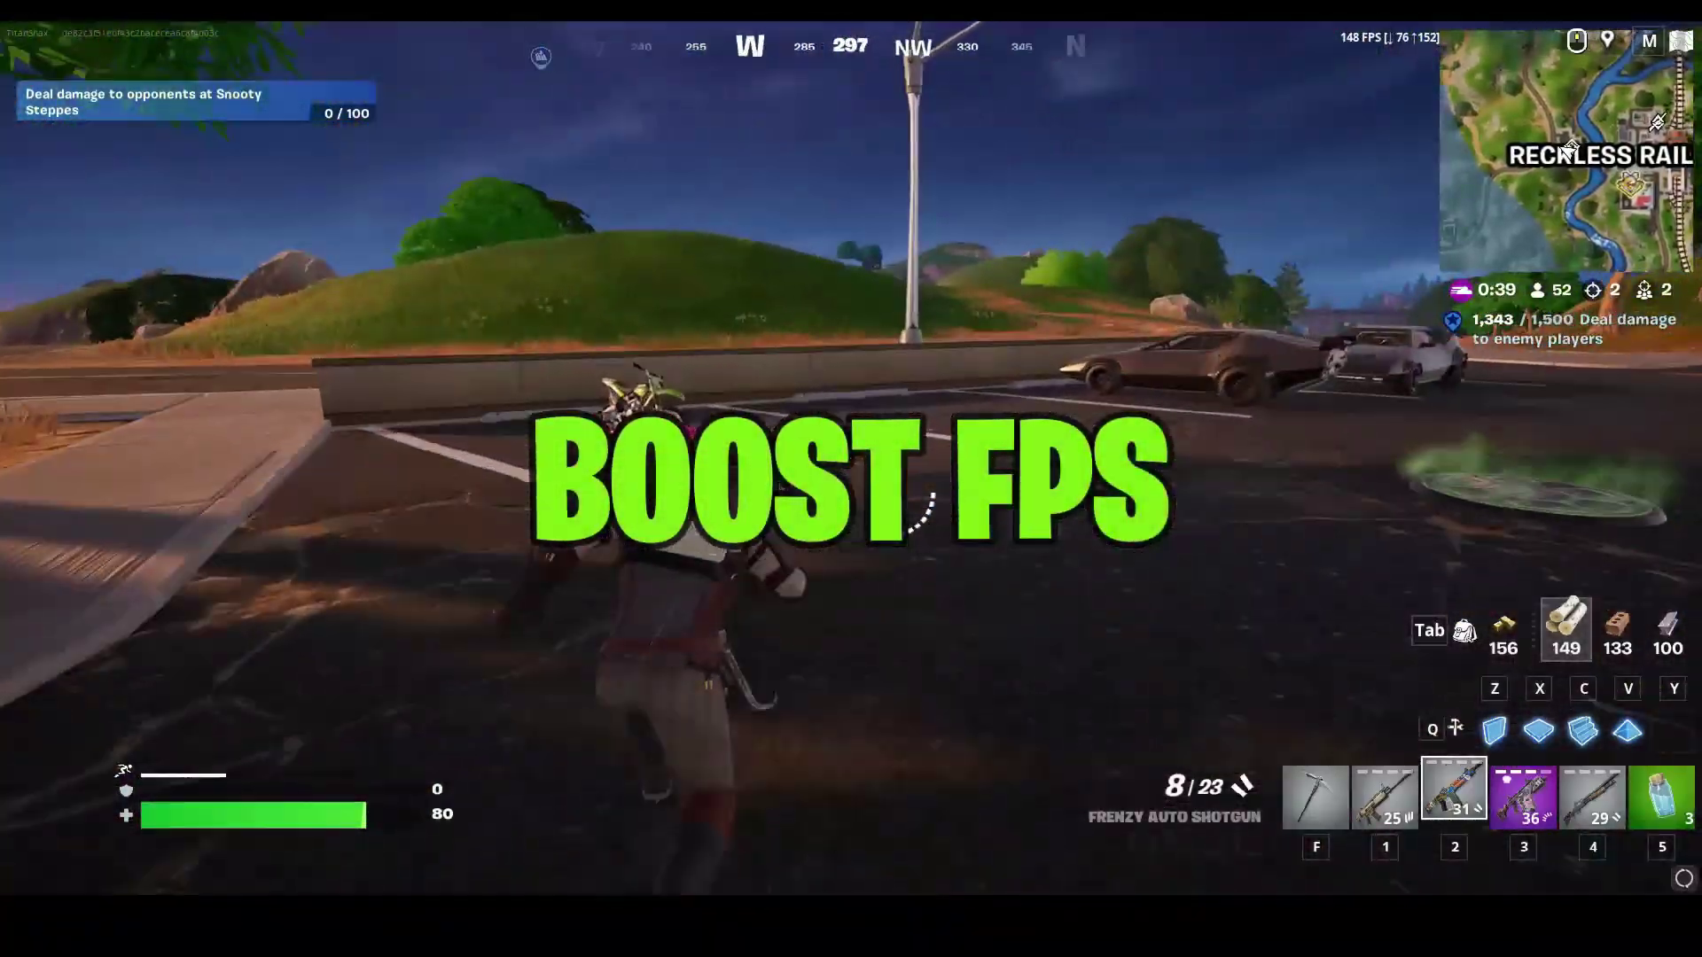
key(w)
key(e)
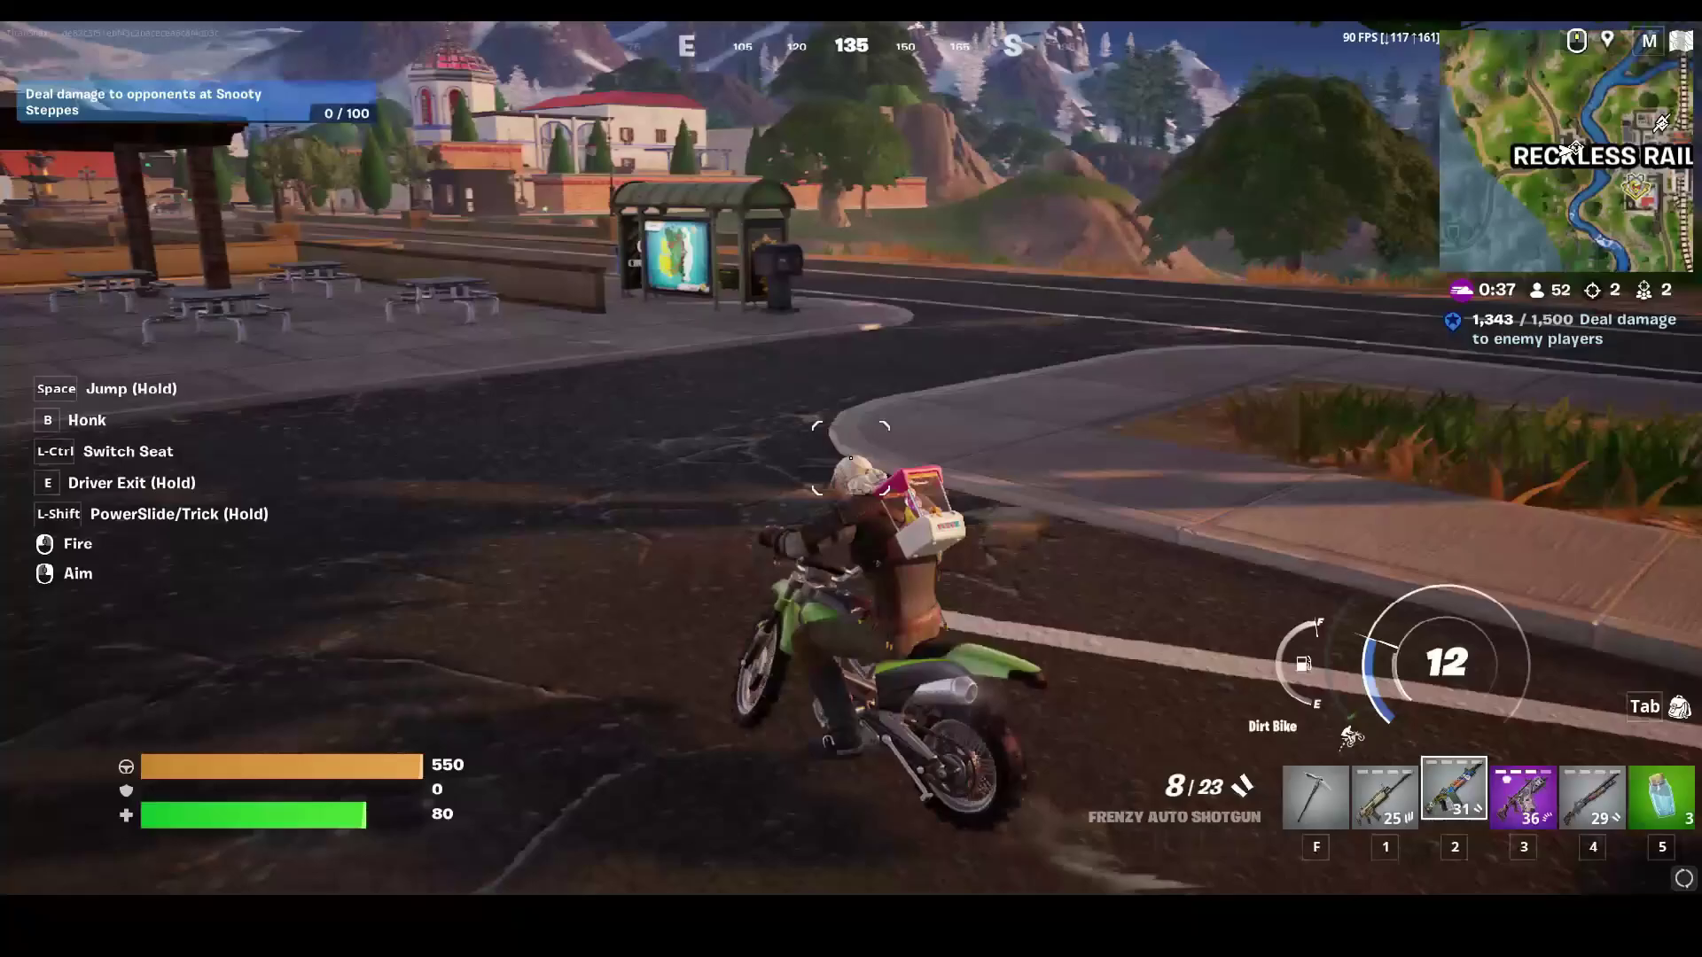
key(w)
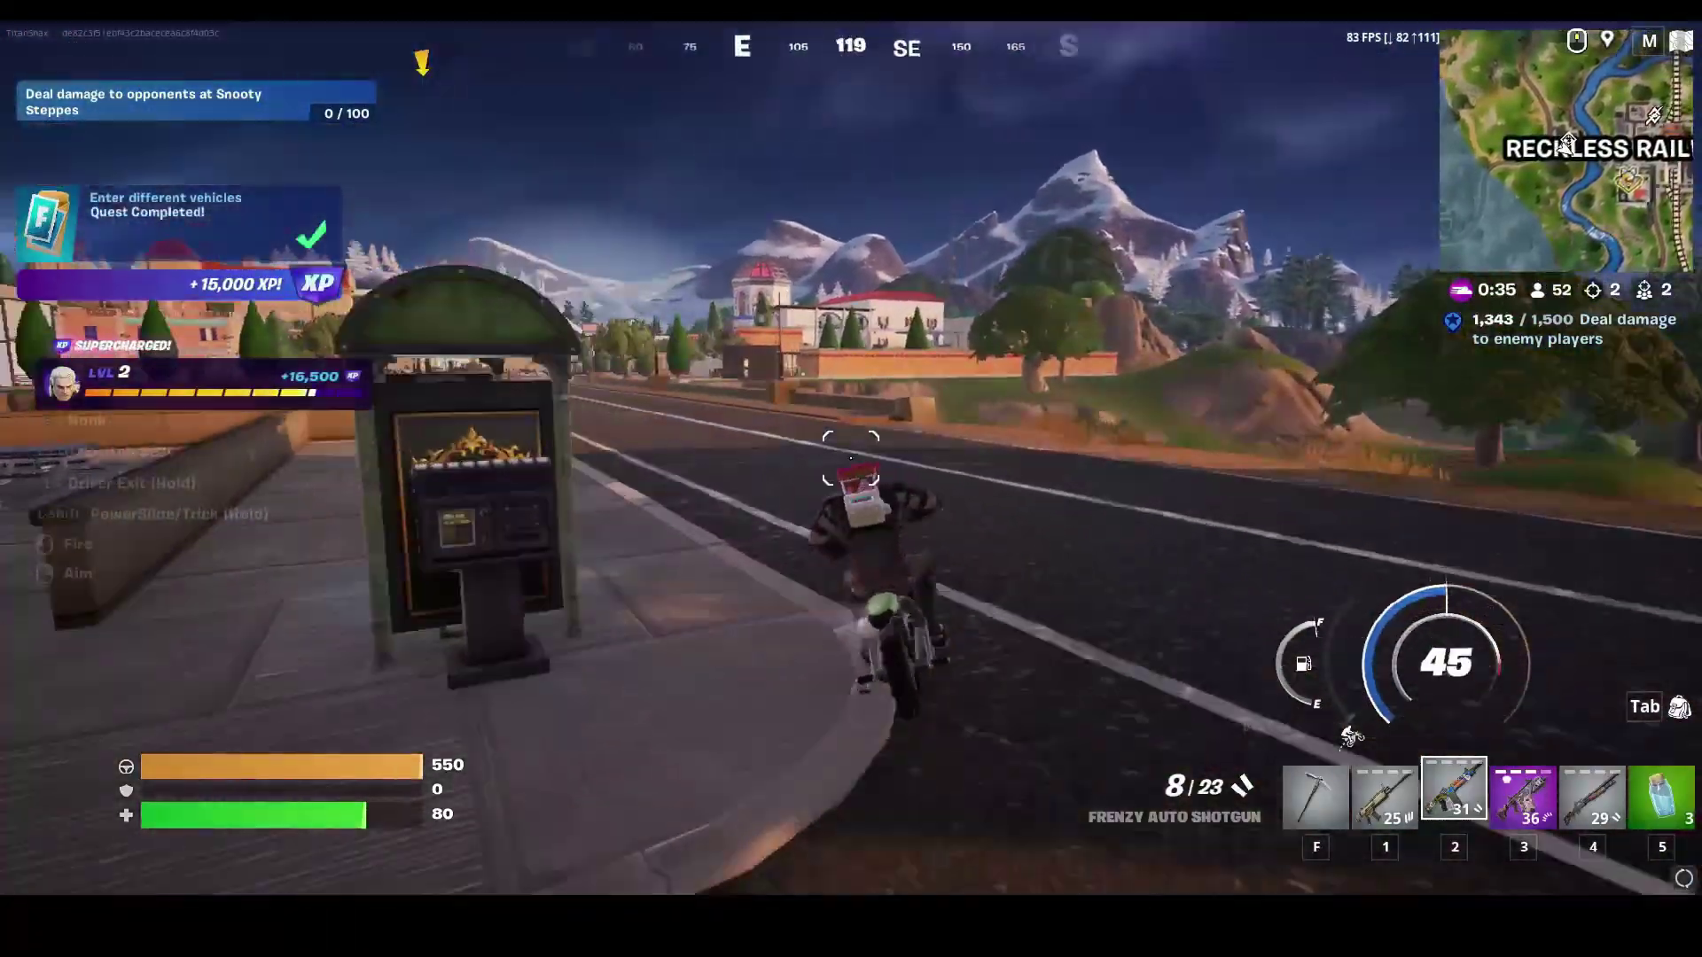
key(w)
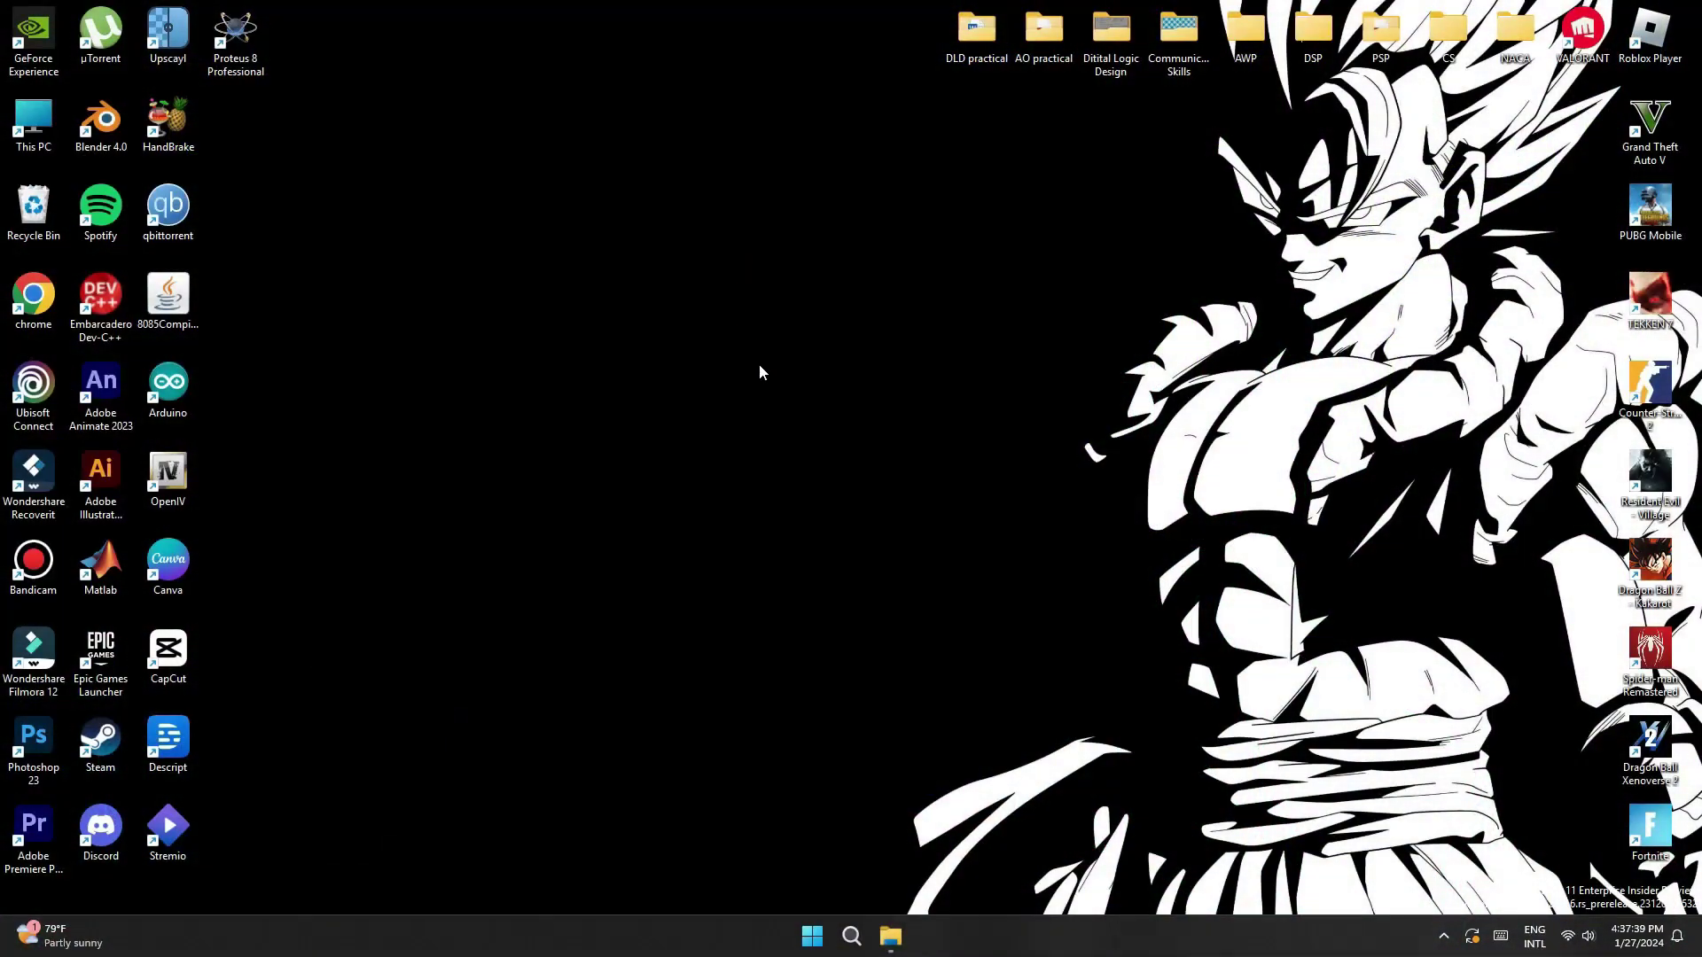
- In Settings > System > Display > Graphics, turn Hardware-accelerated GPU scheduling On
click(839, 944)
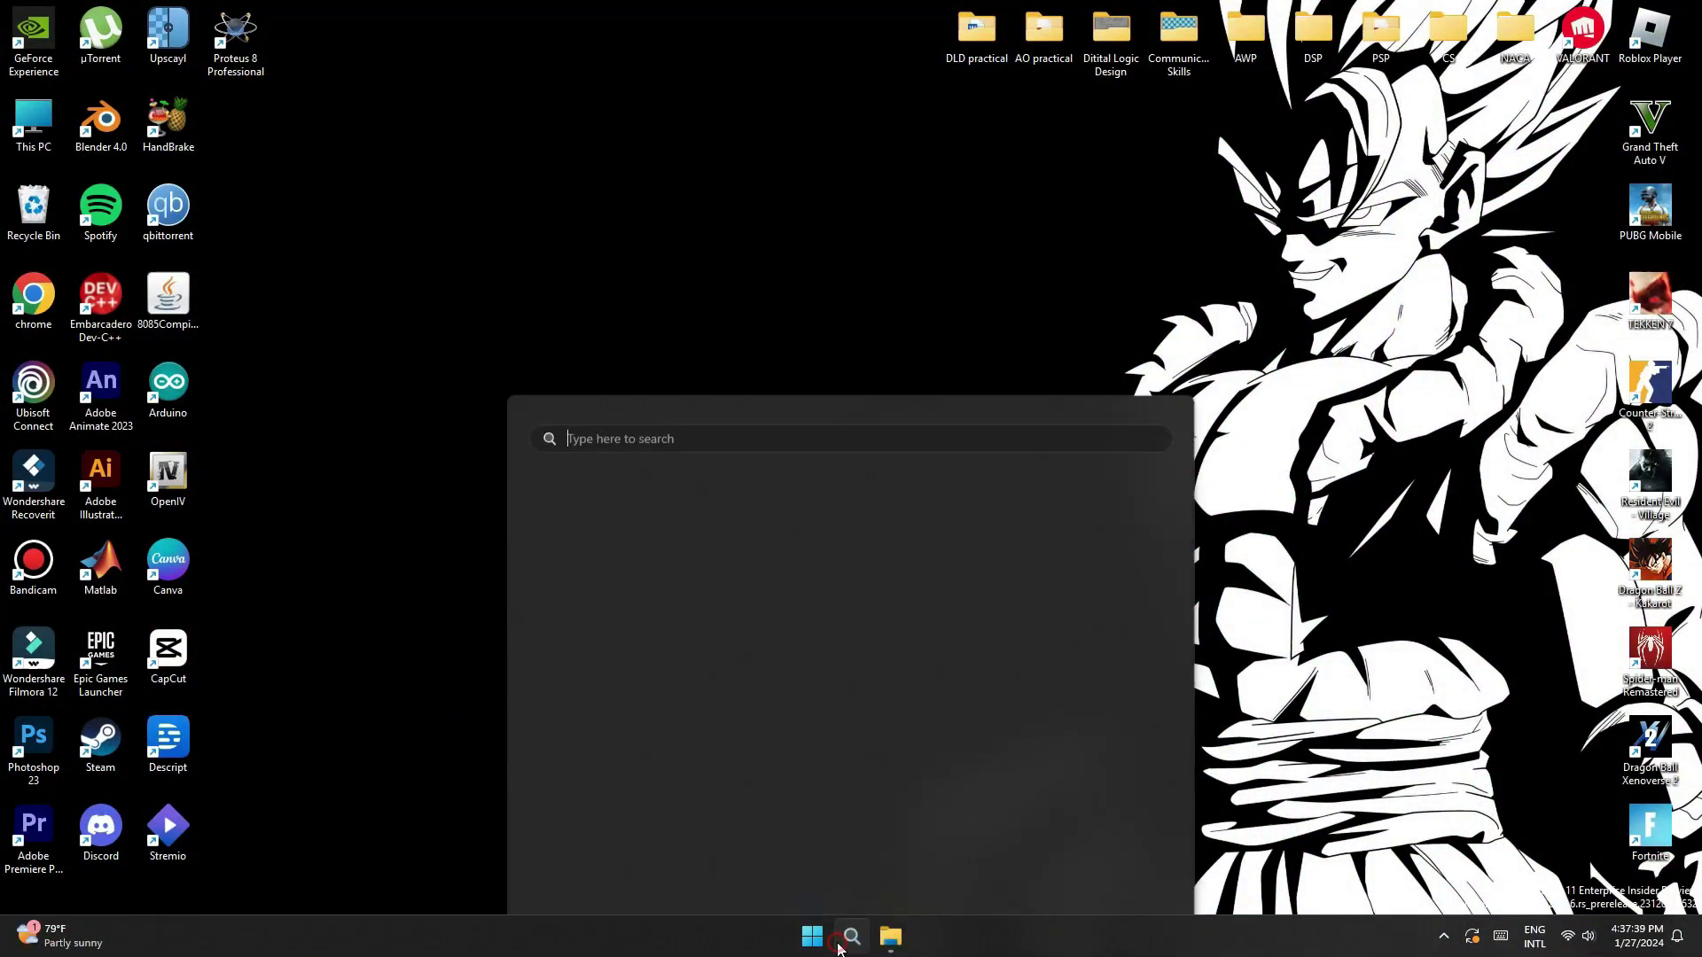
text(settings)
key(Return)
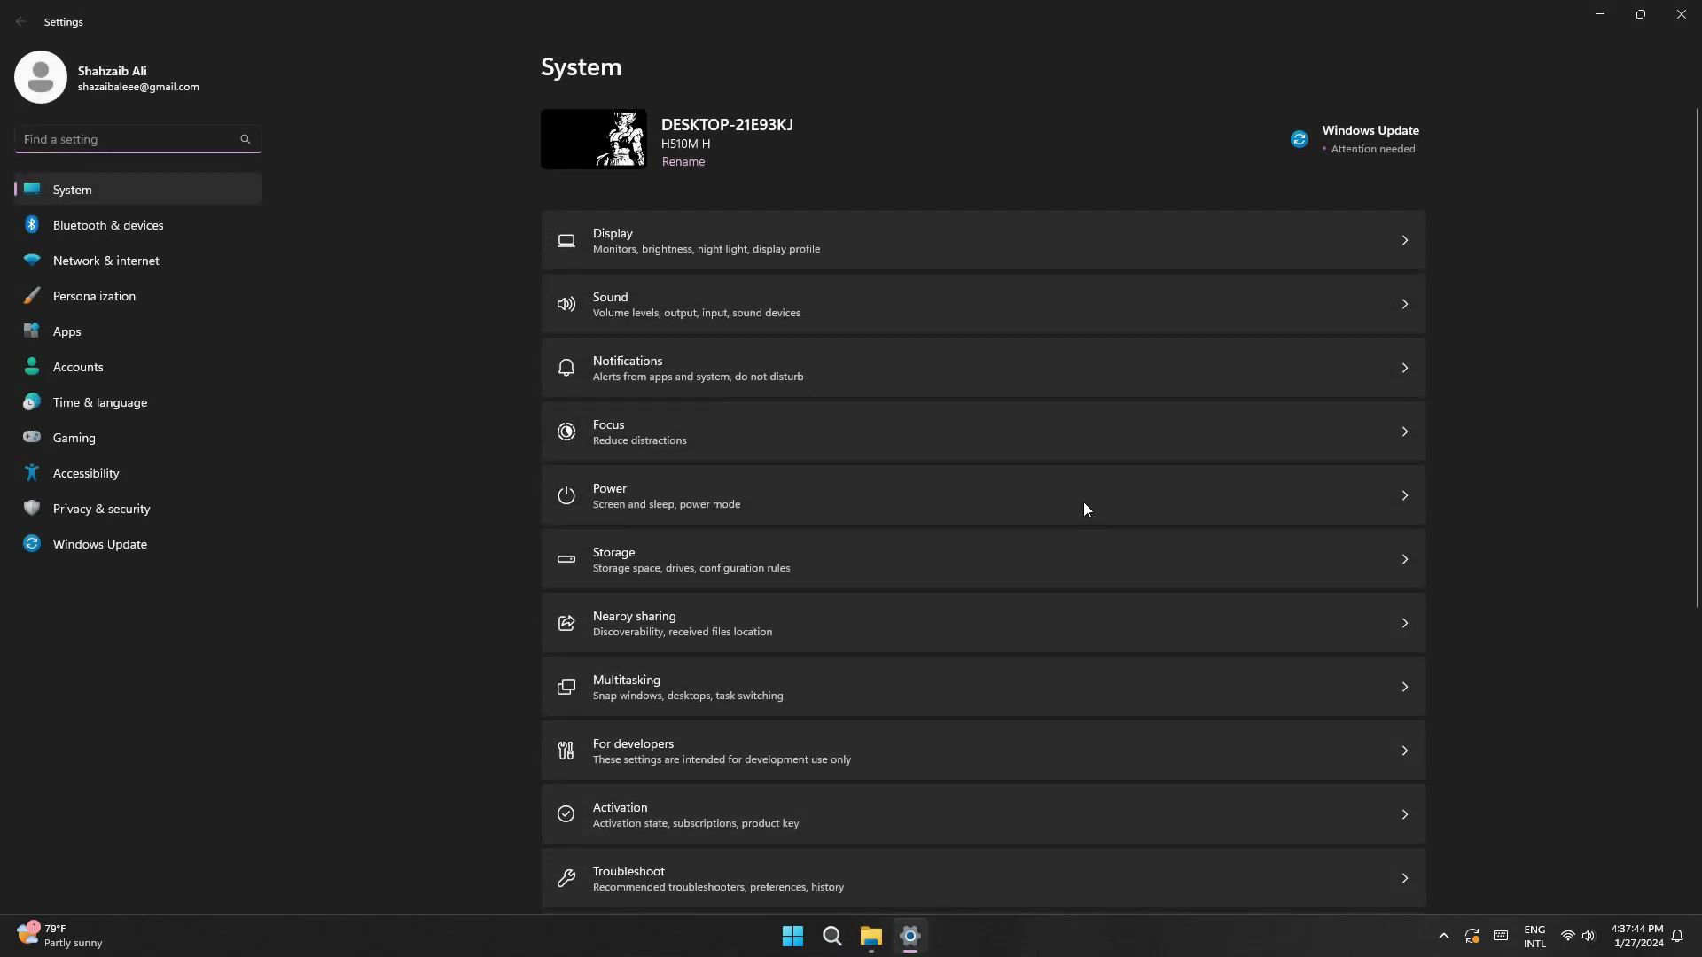
click(1170, 254)
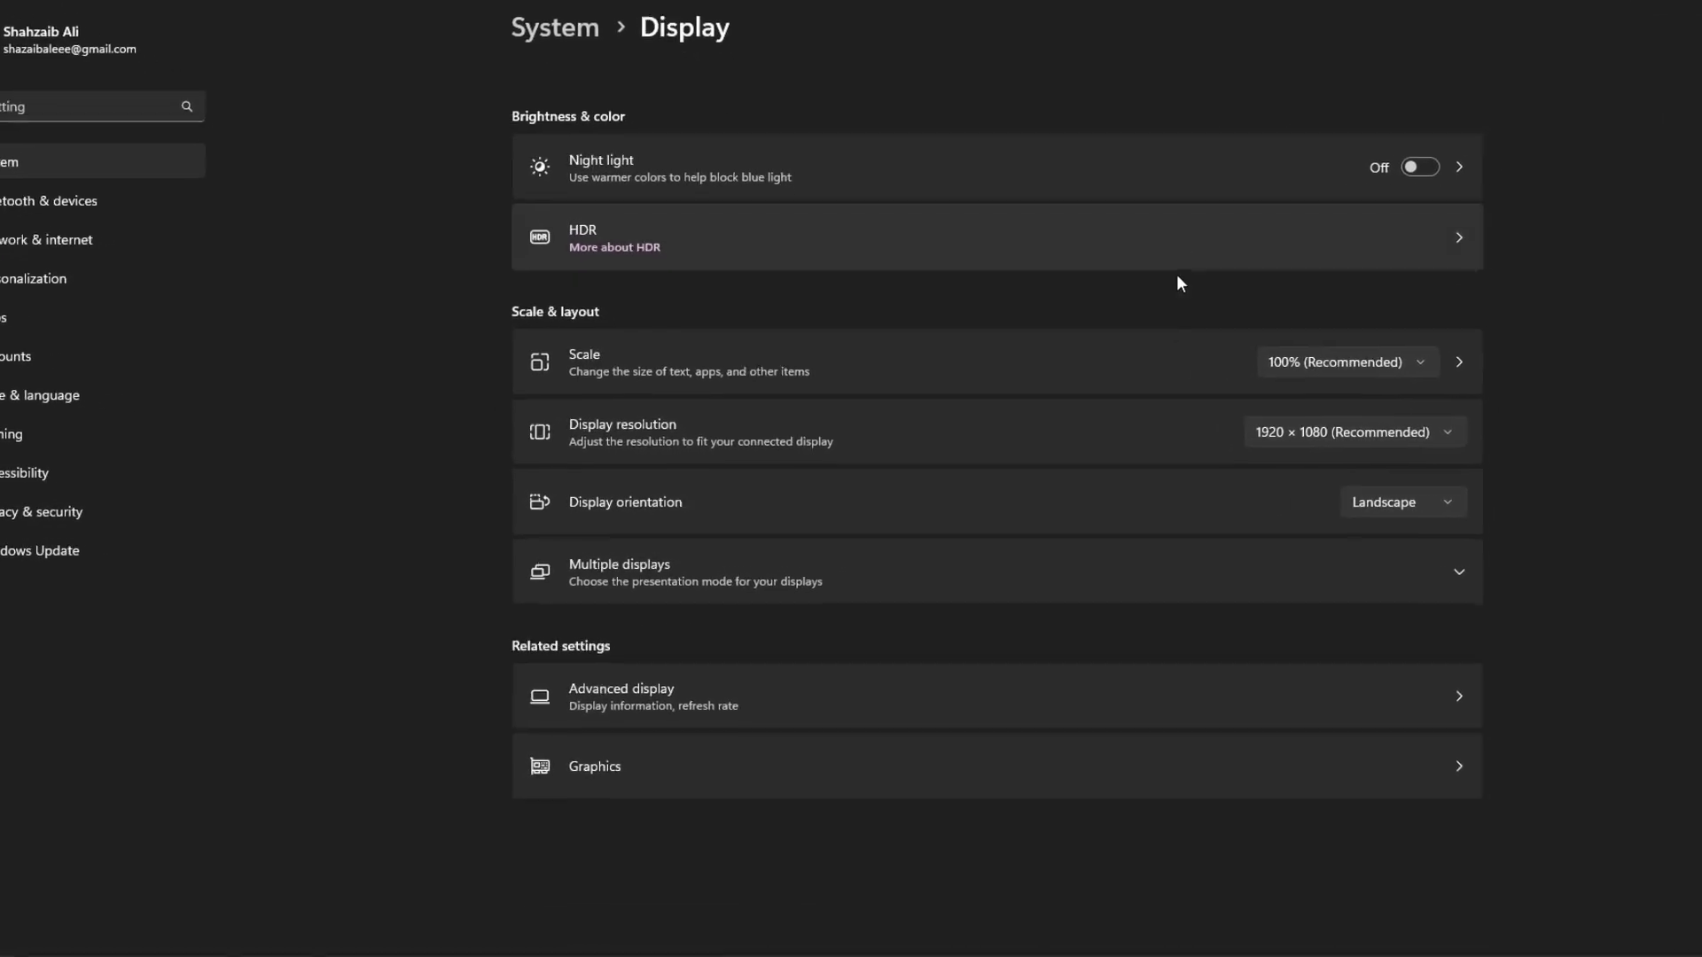
click(978, 729)
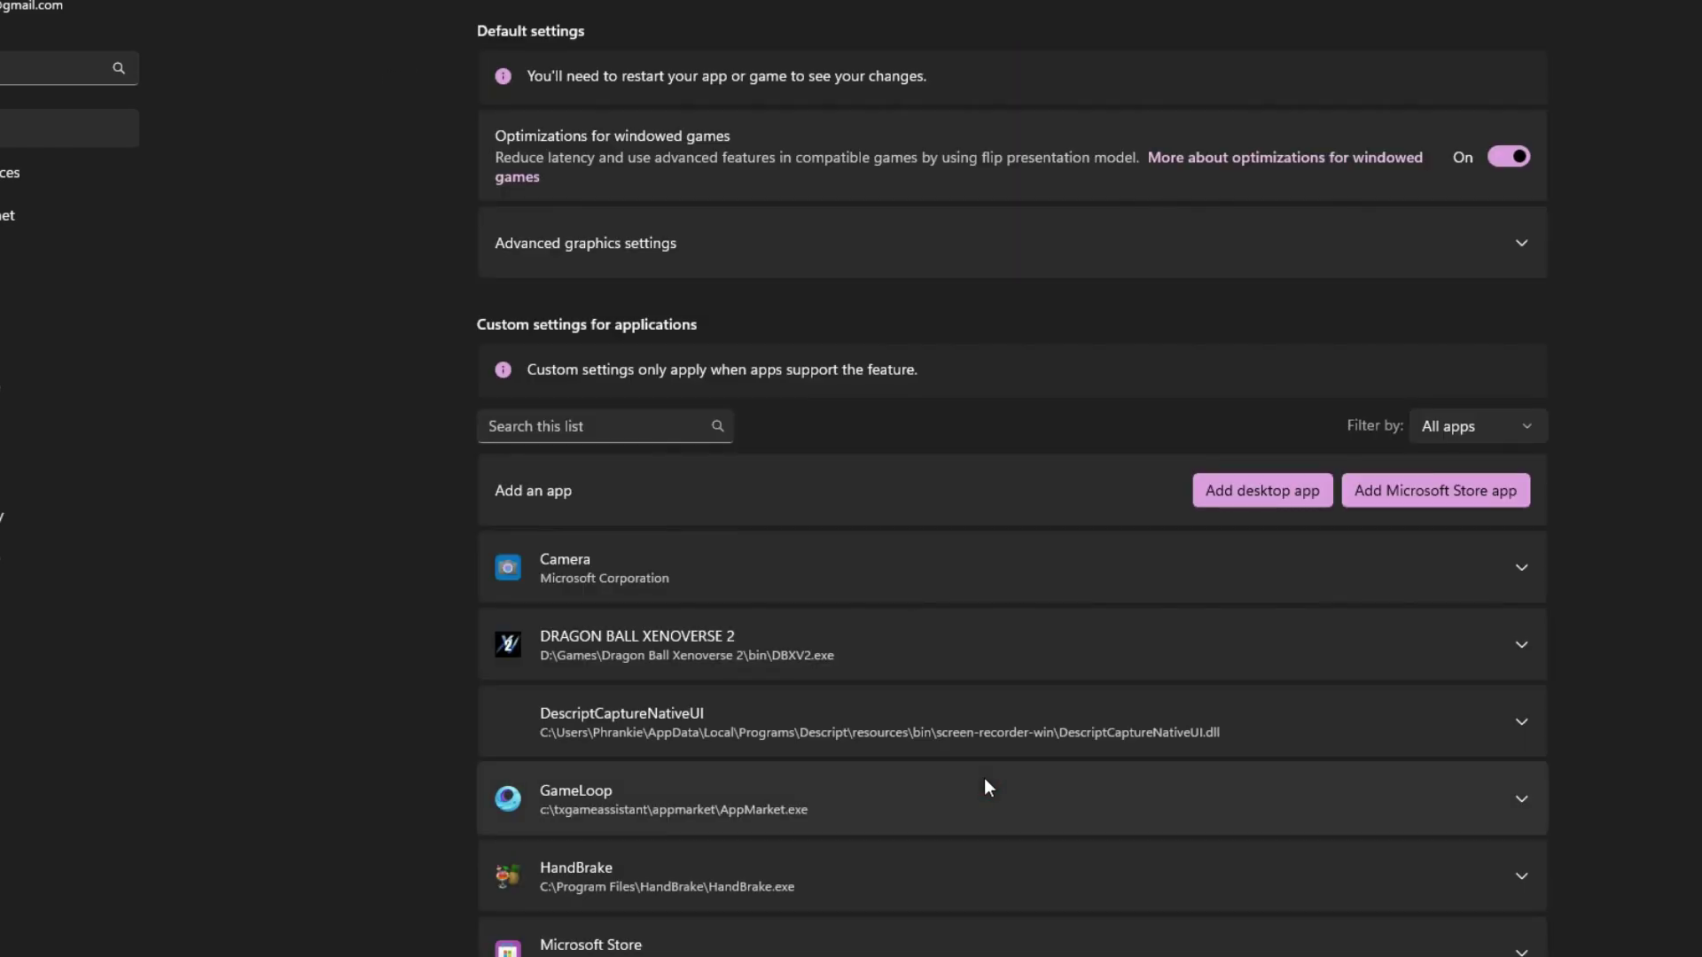
click(946, 266)
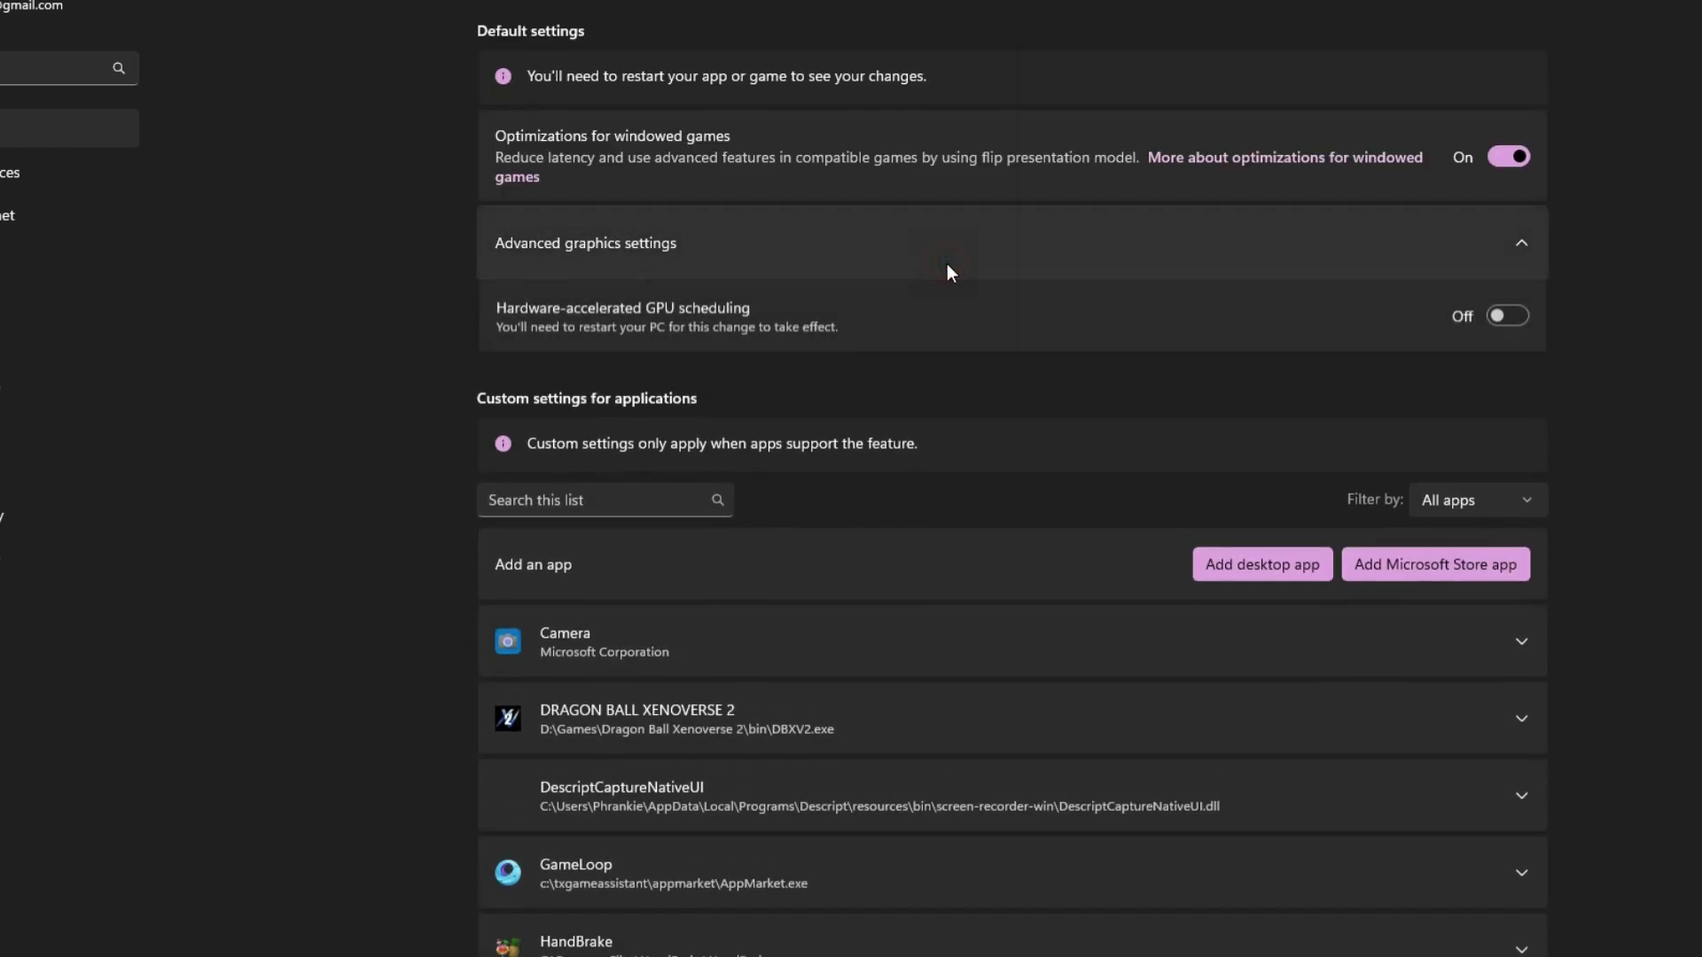
click(1494, 321)
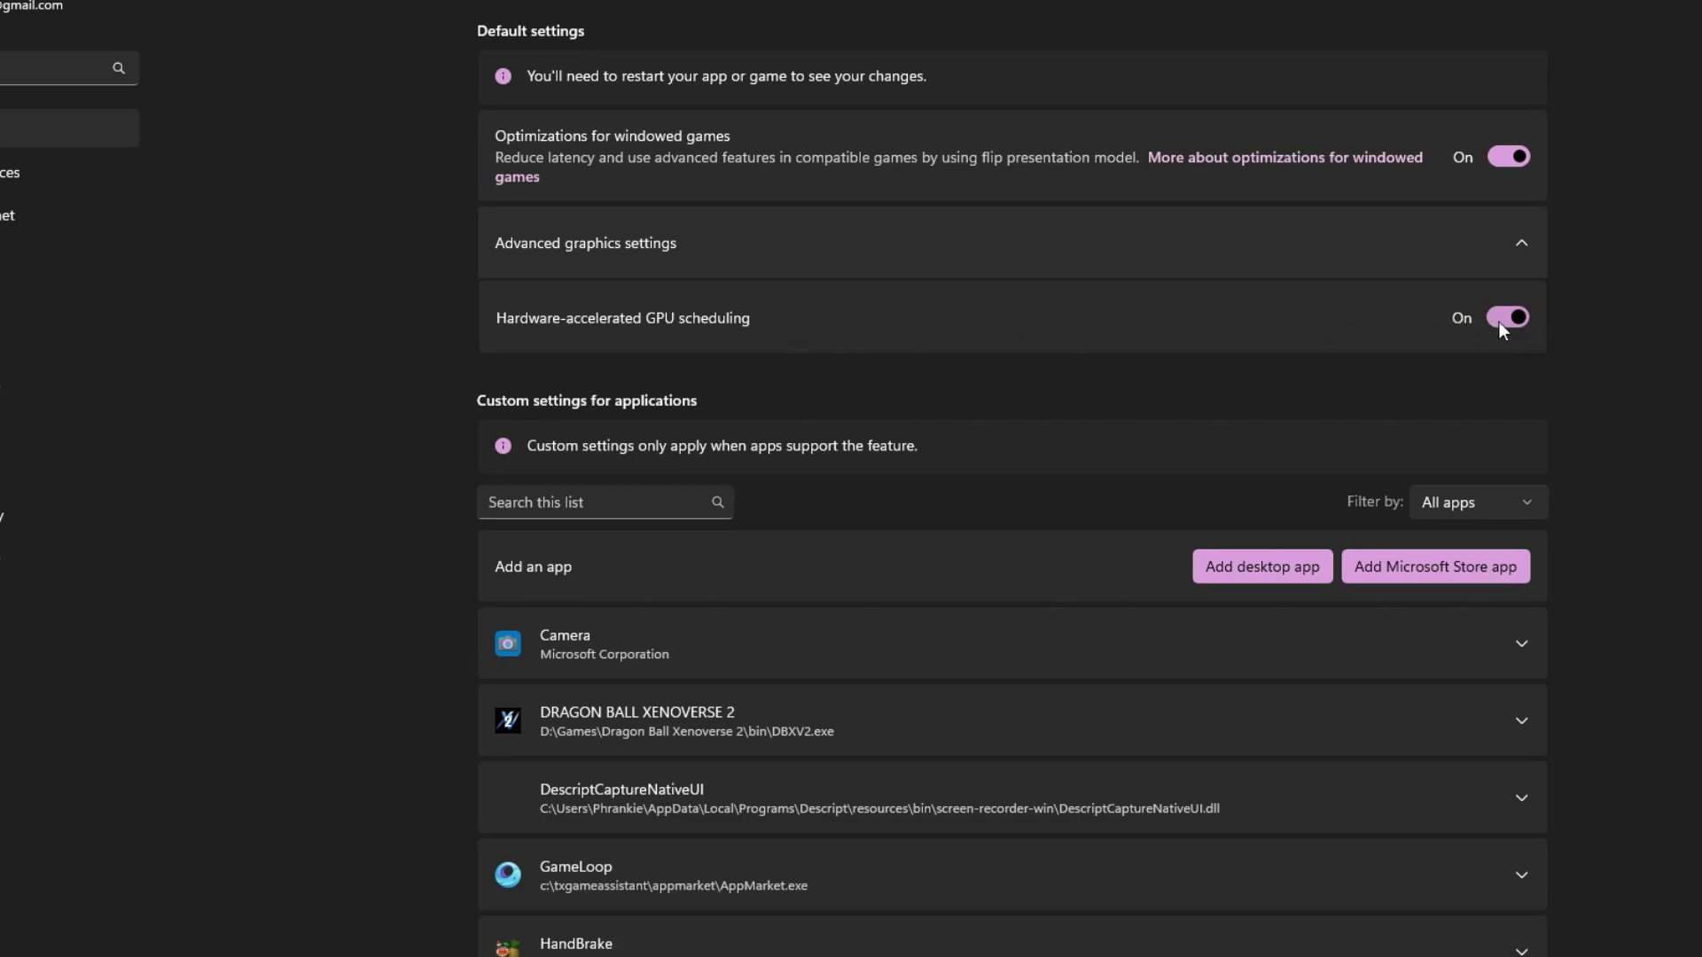
scroll(925, 523, down, 3)
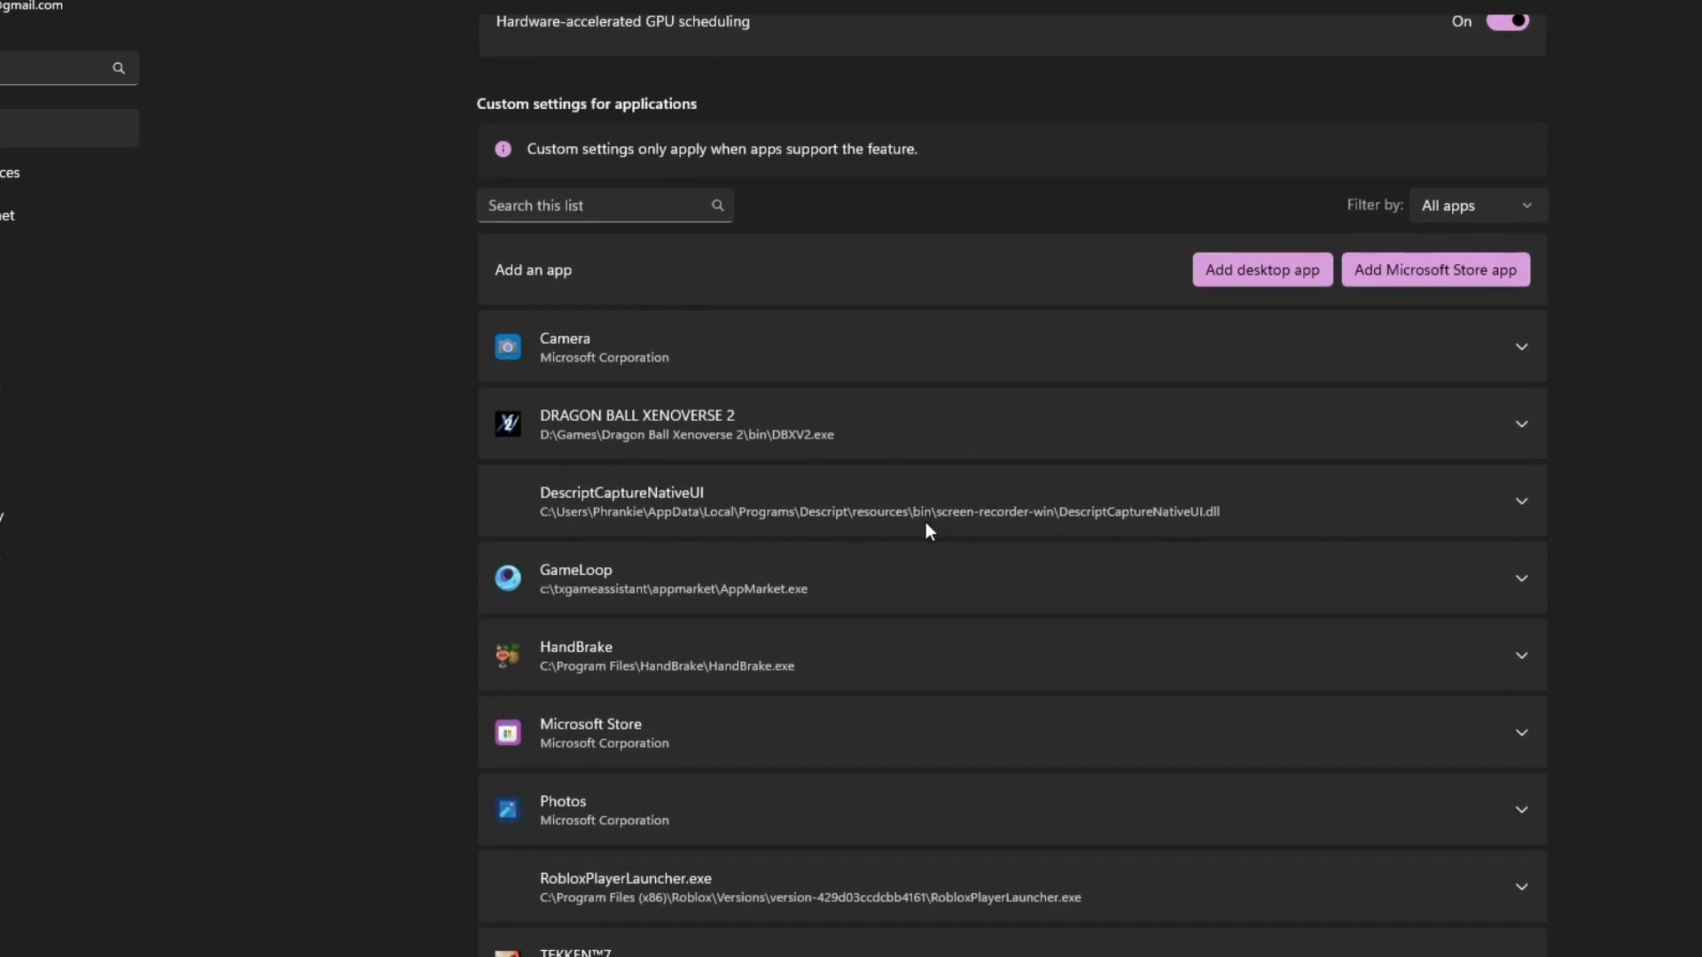
- Add D:\Games\Fortnite\FortniteGame\Binaries\Win64\FortniteClient-Win64-Shipping.exe as a custom graphics desktop app
click(1284, 278)
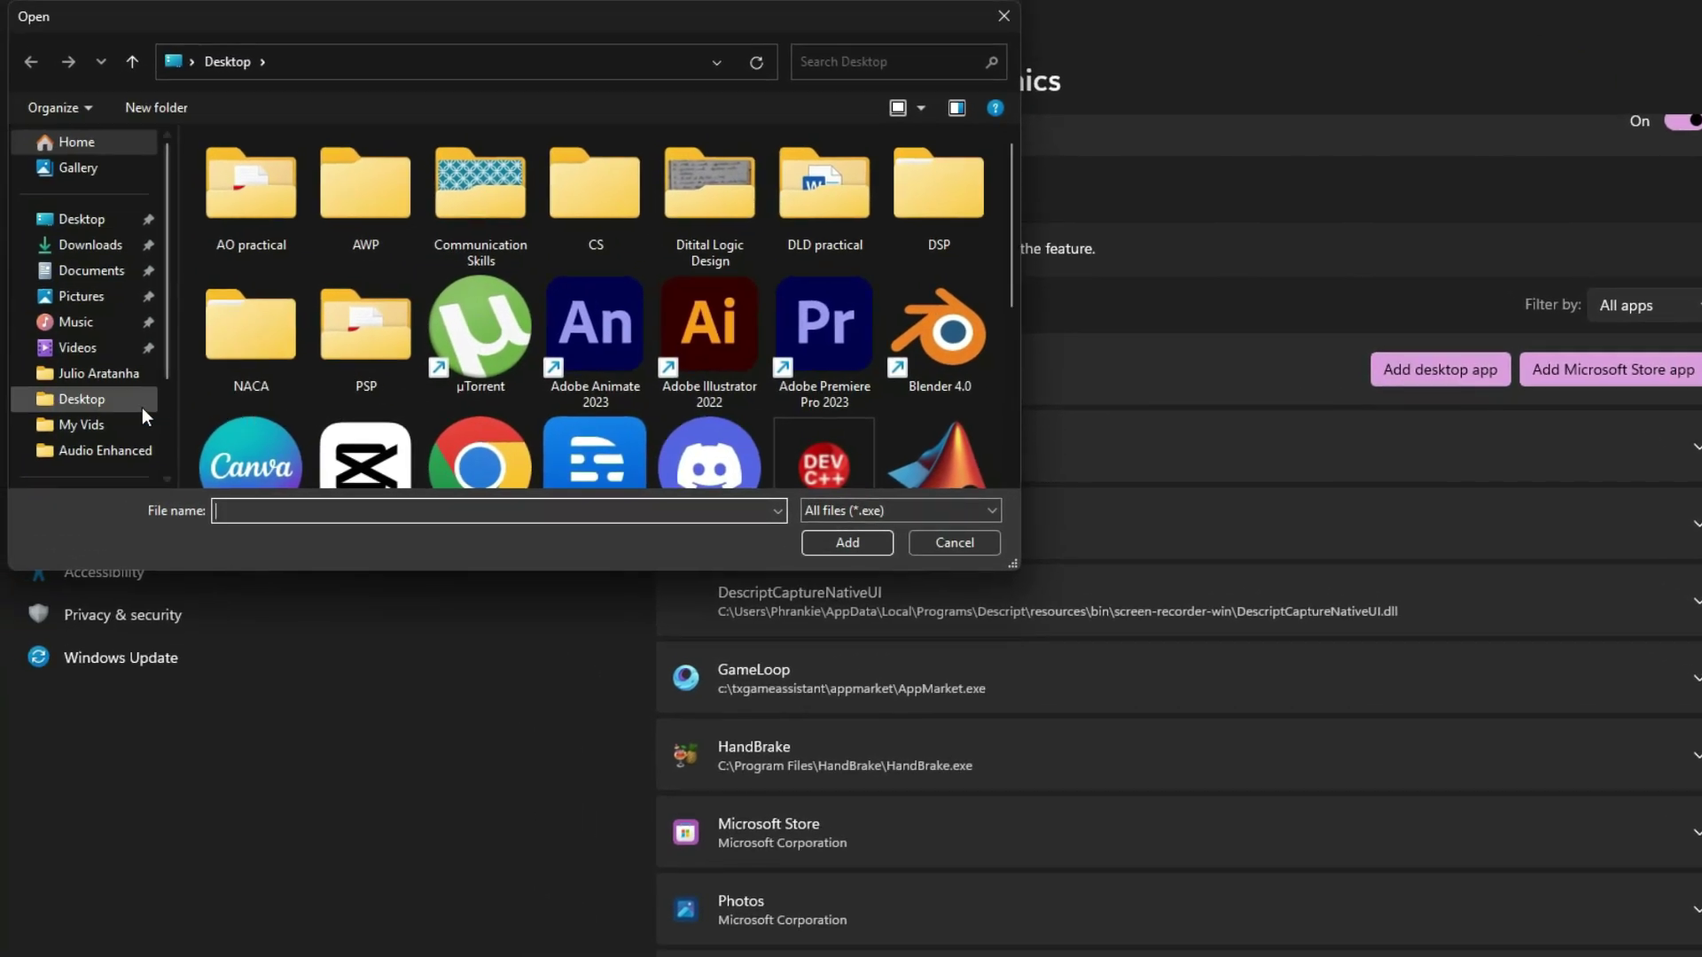
scroll(142, 407, down, 2)
click(136, 422)
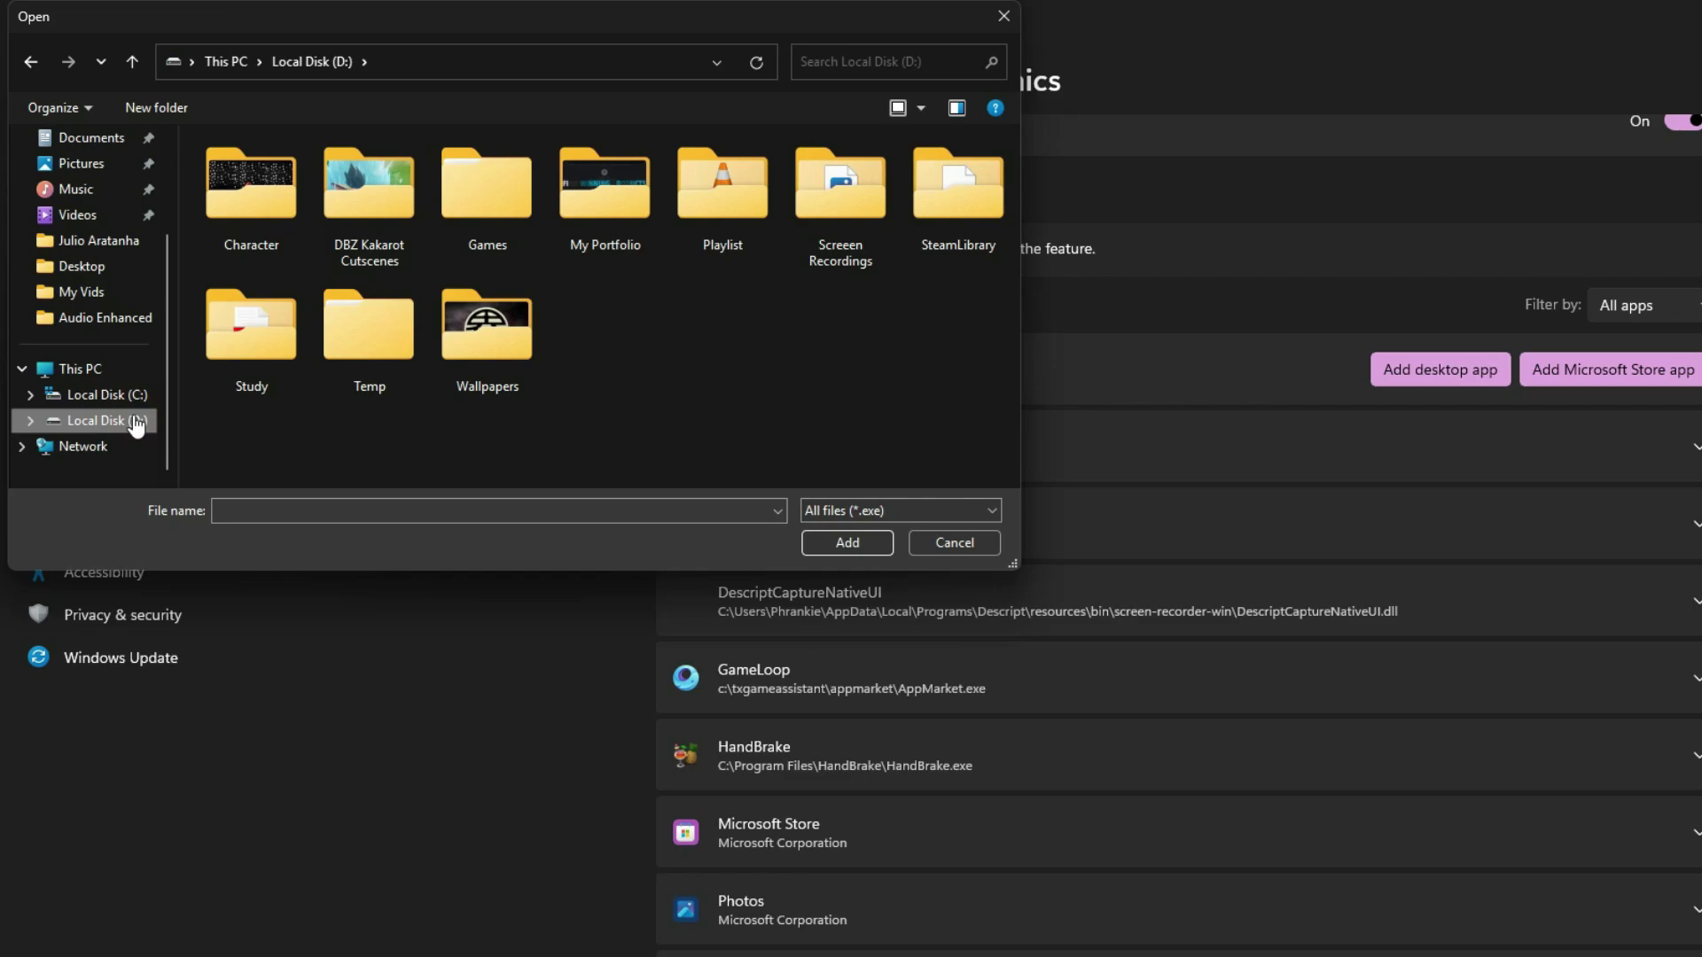
double_click(450, 206)
double_click(450, 214)
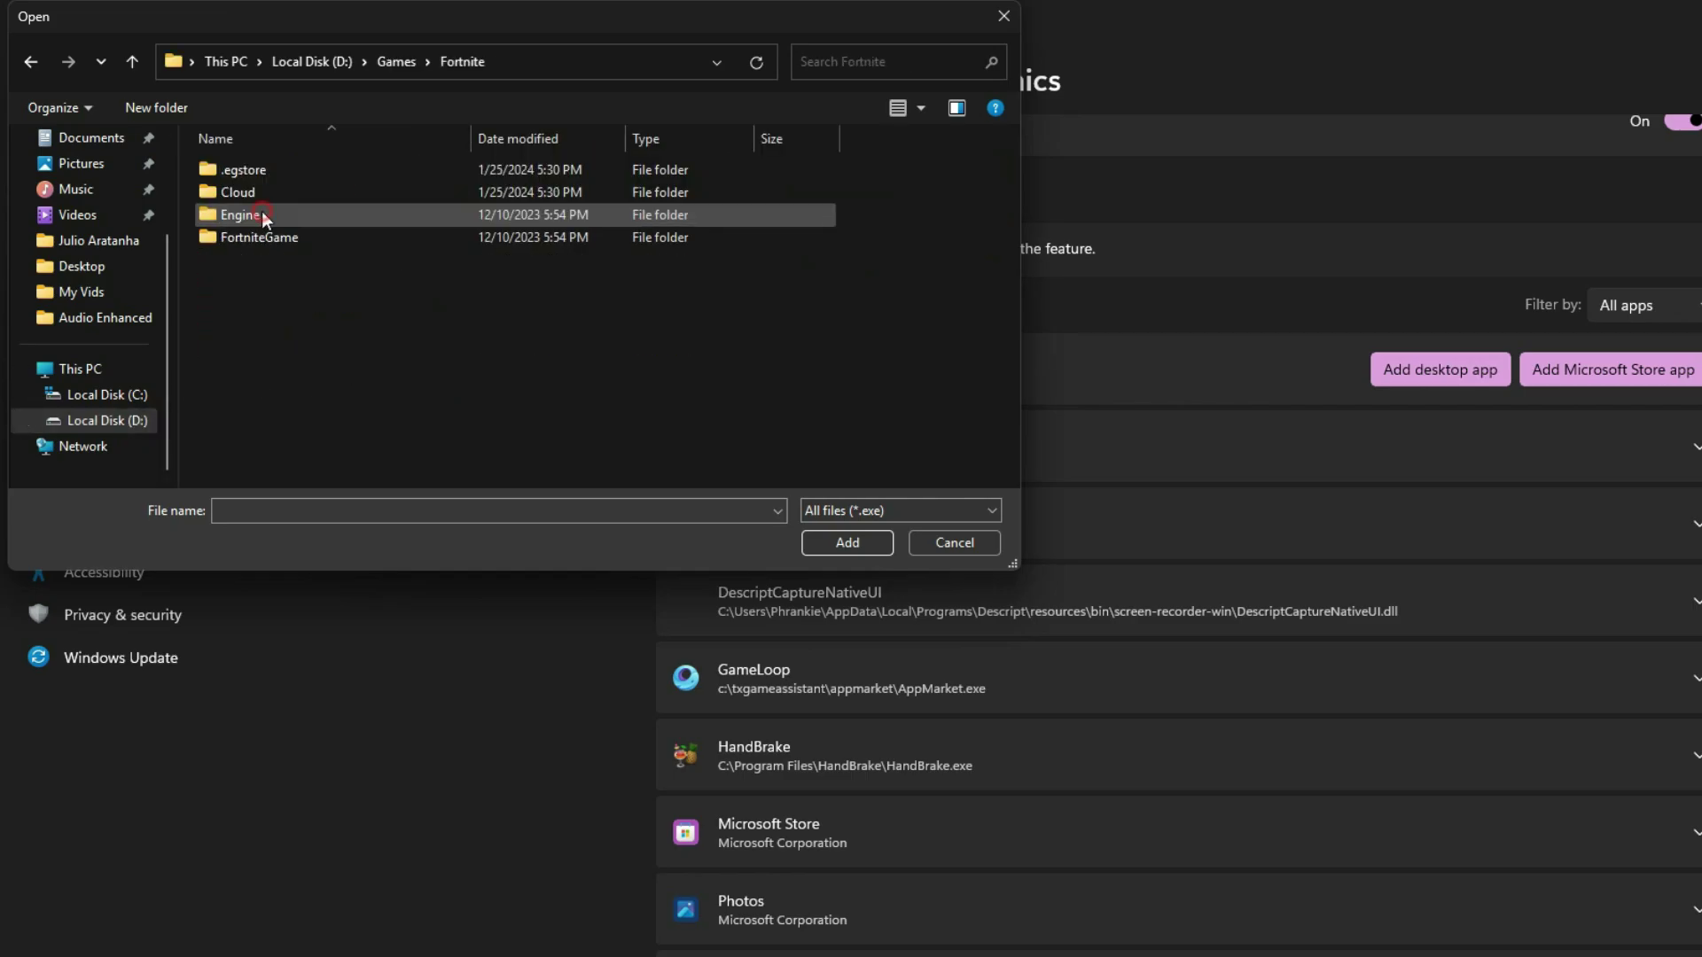
double_click(275, 237)
double_click(290, 171)
double_click(288, 173)
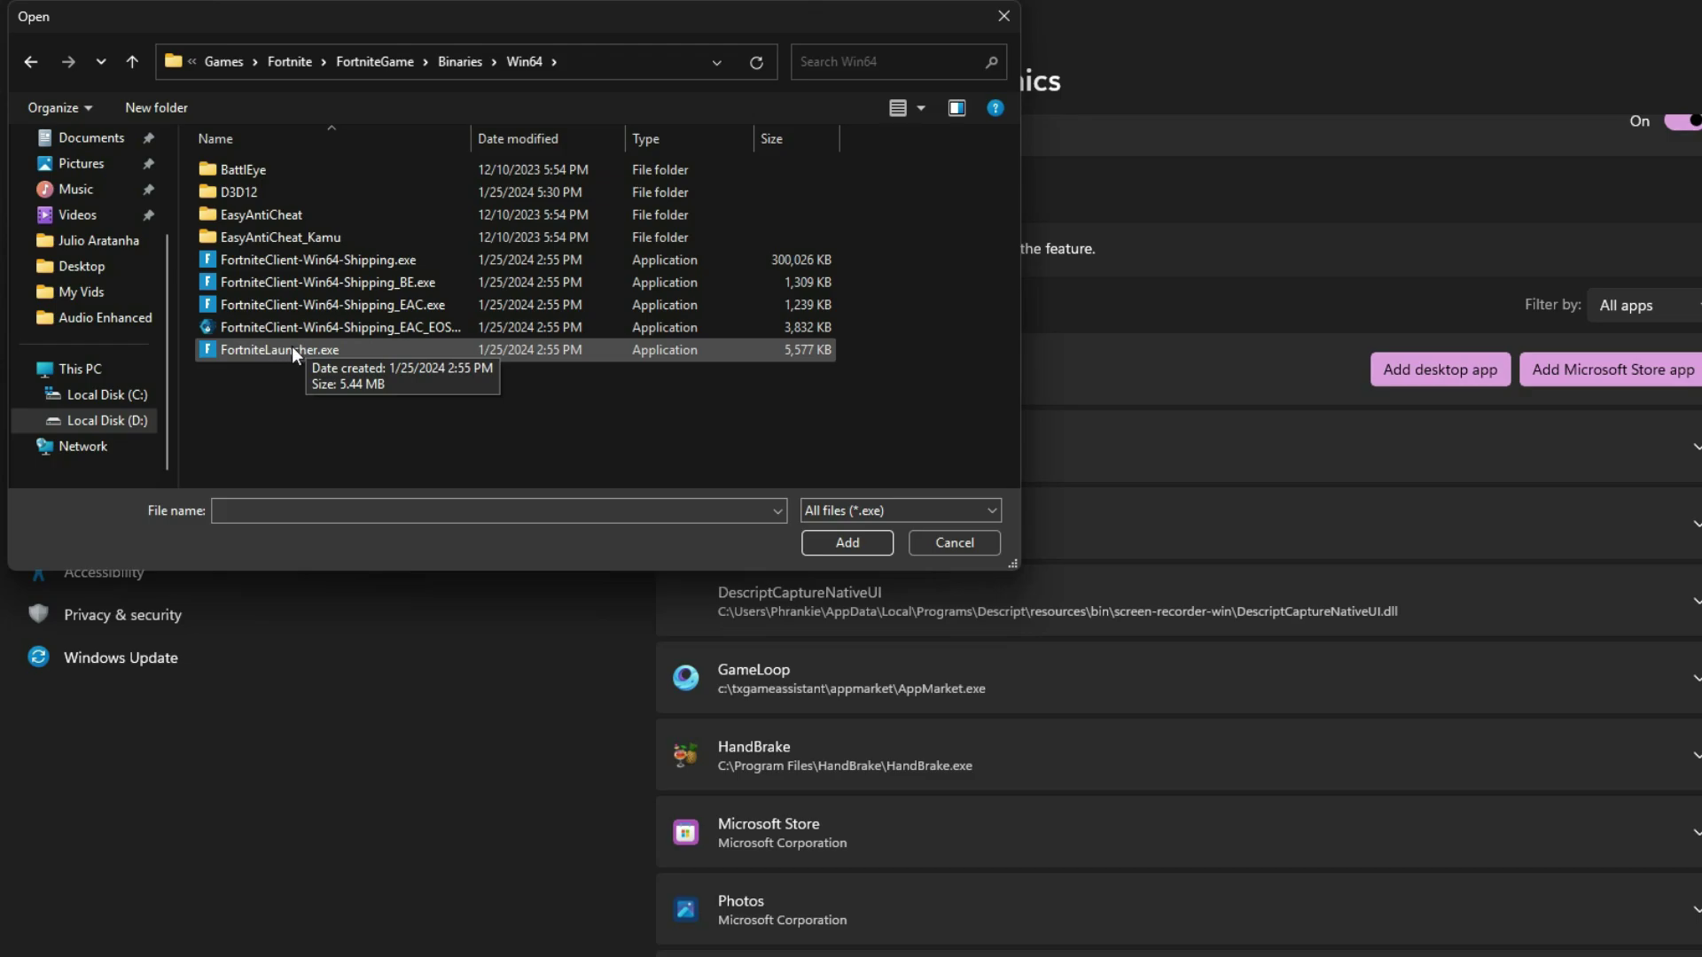
click(311, 259)
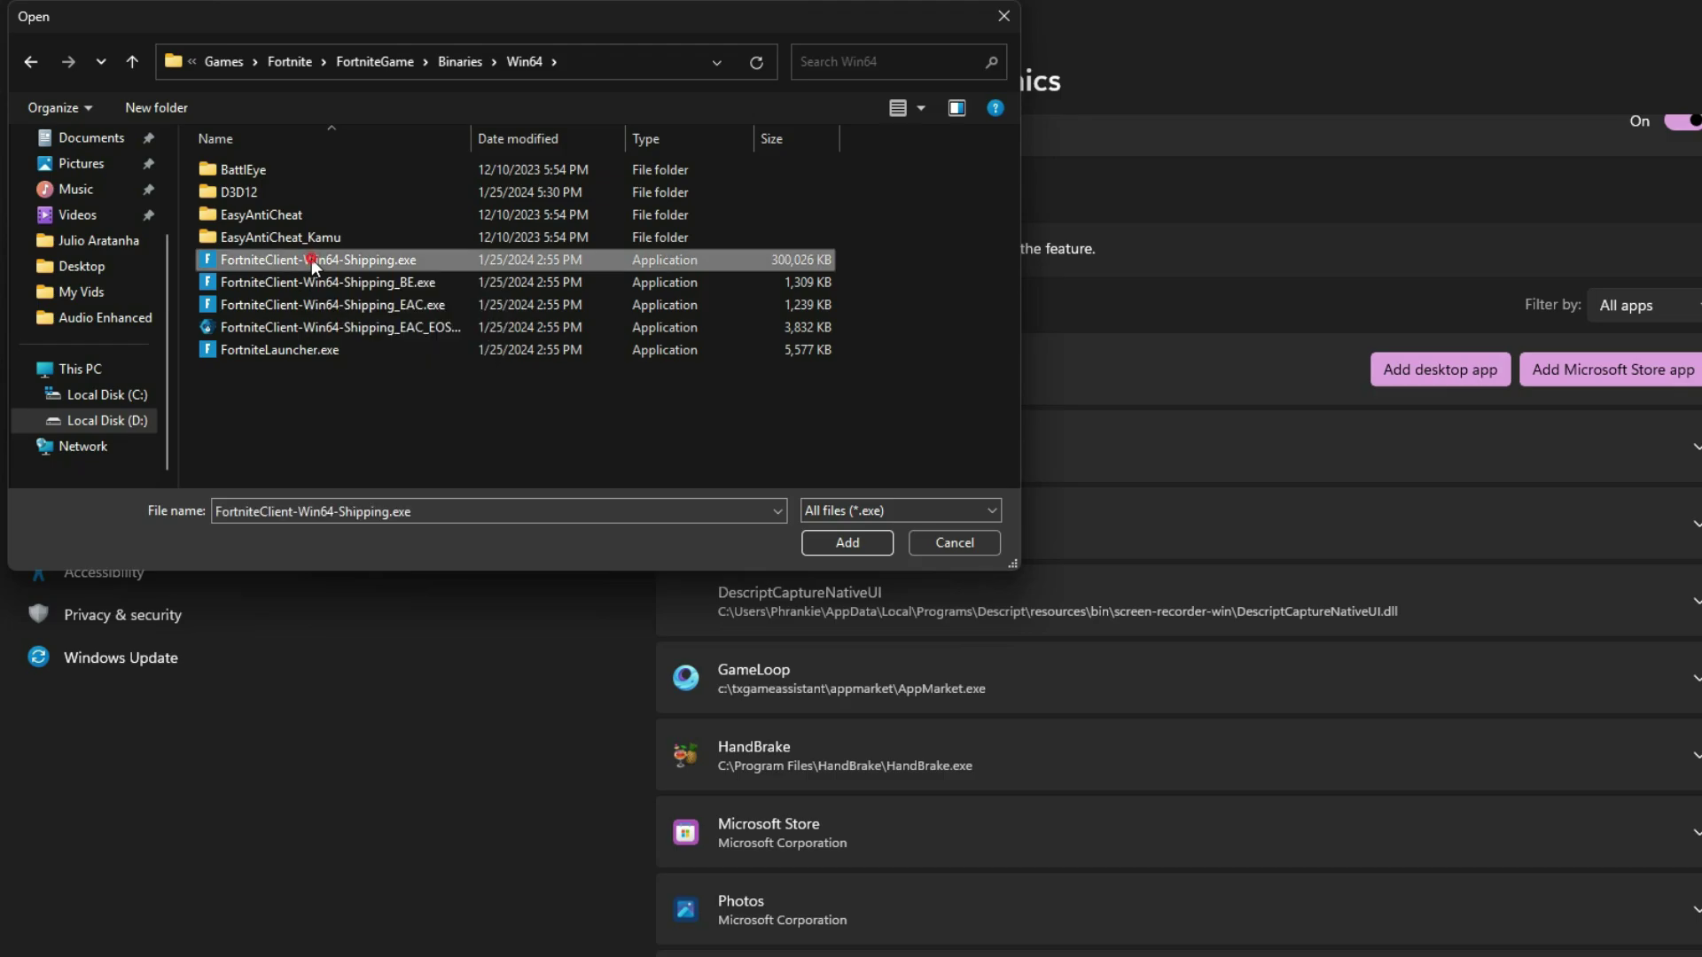
click(809, 539)
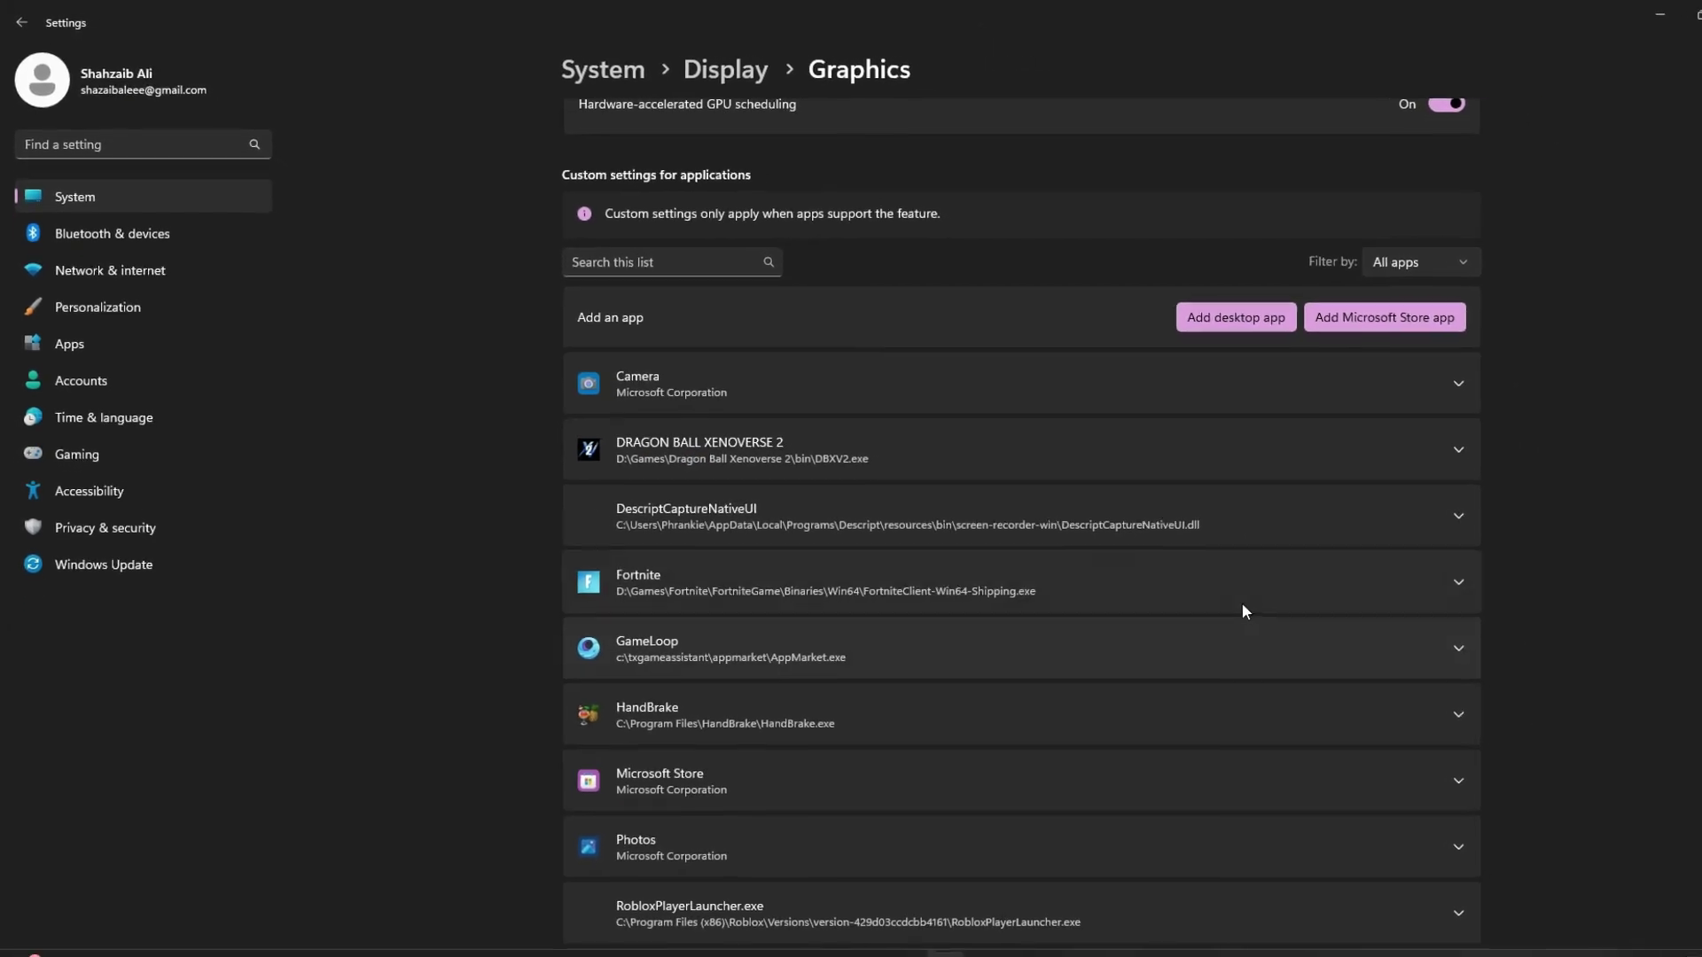
- Set Fortnite's GPU preference to High Performance (NVIDIA GeForce GTX 1660 SUPER)
click(1091, 567)
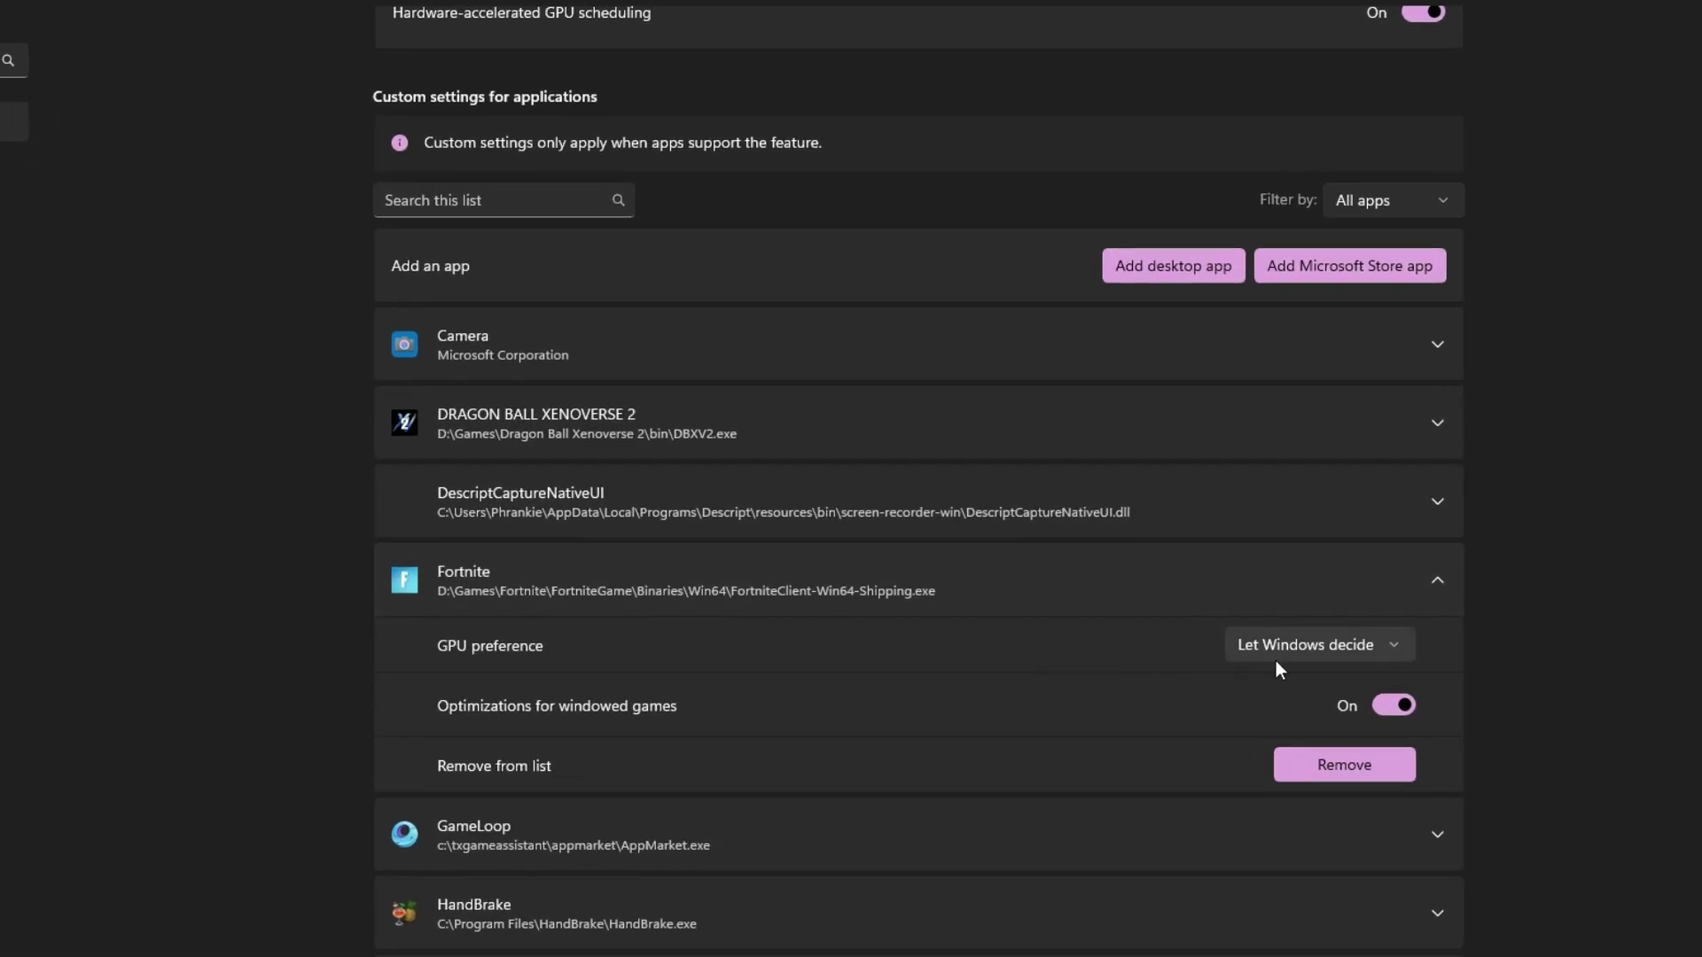
click(1347, 656)
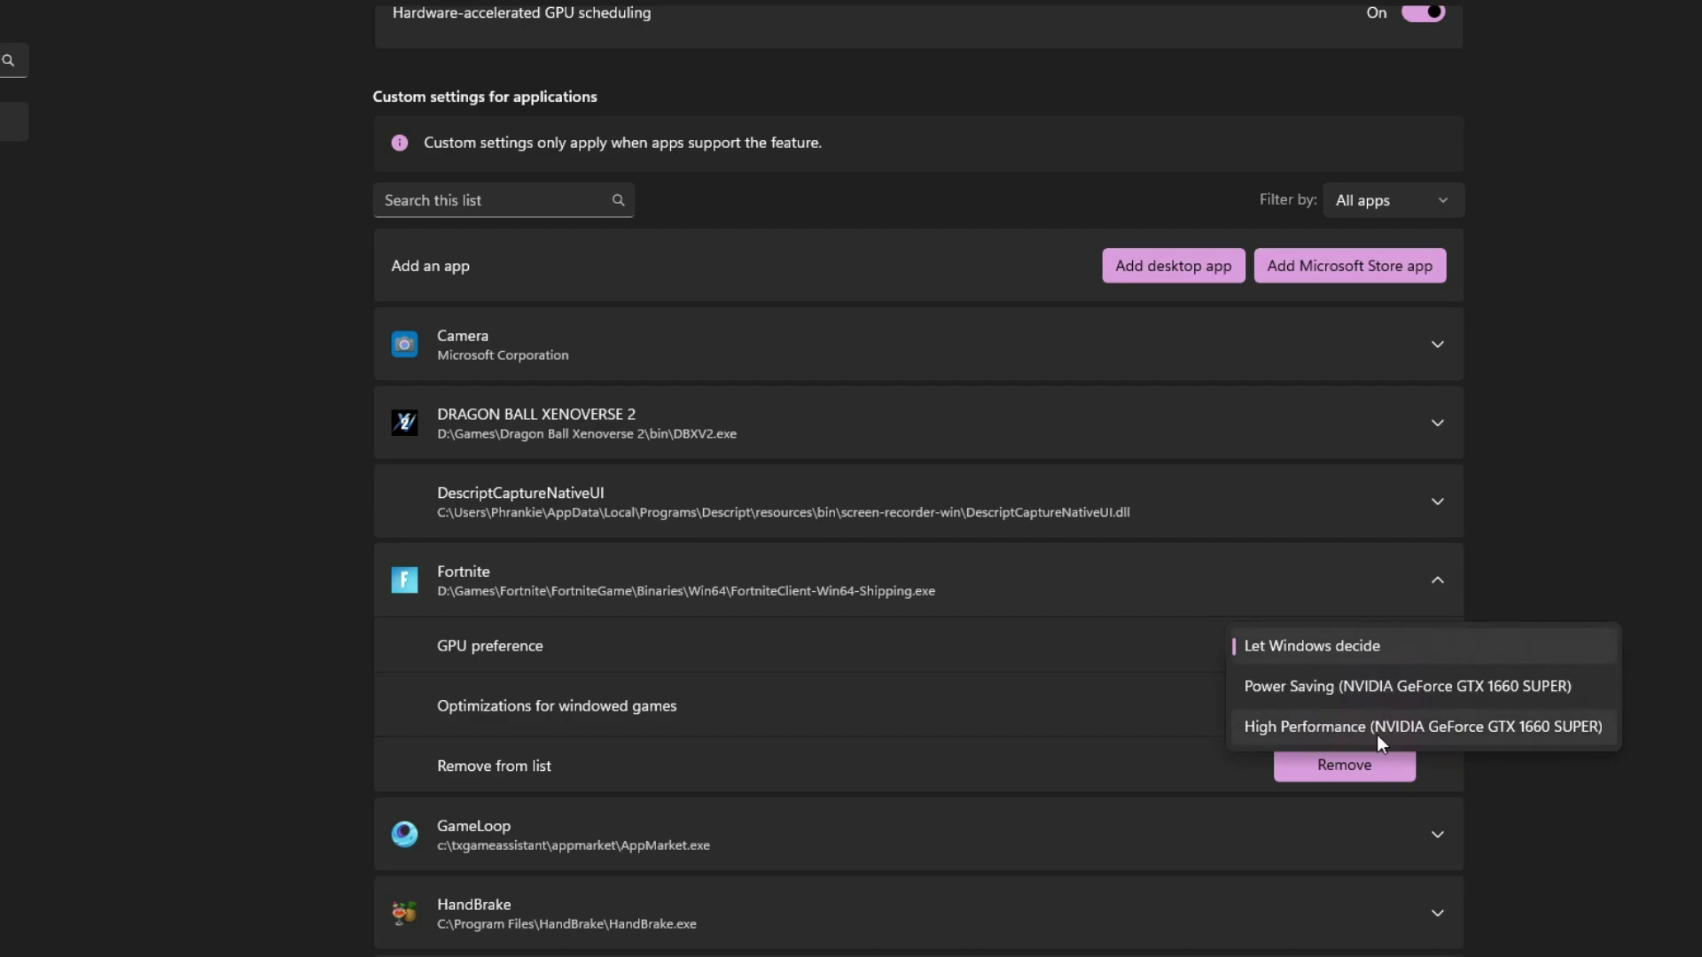
click(1409, 728)
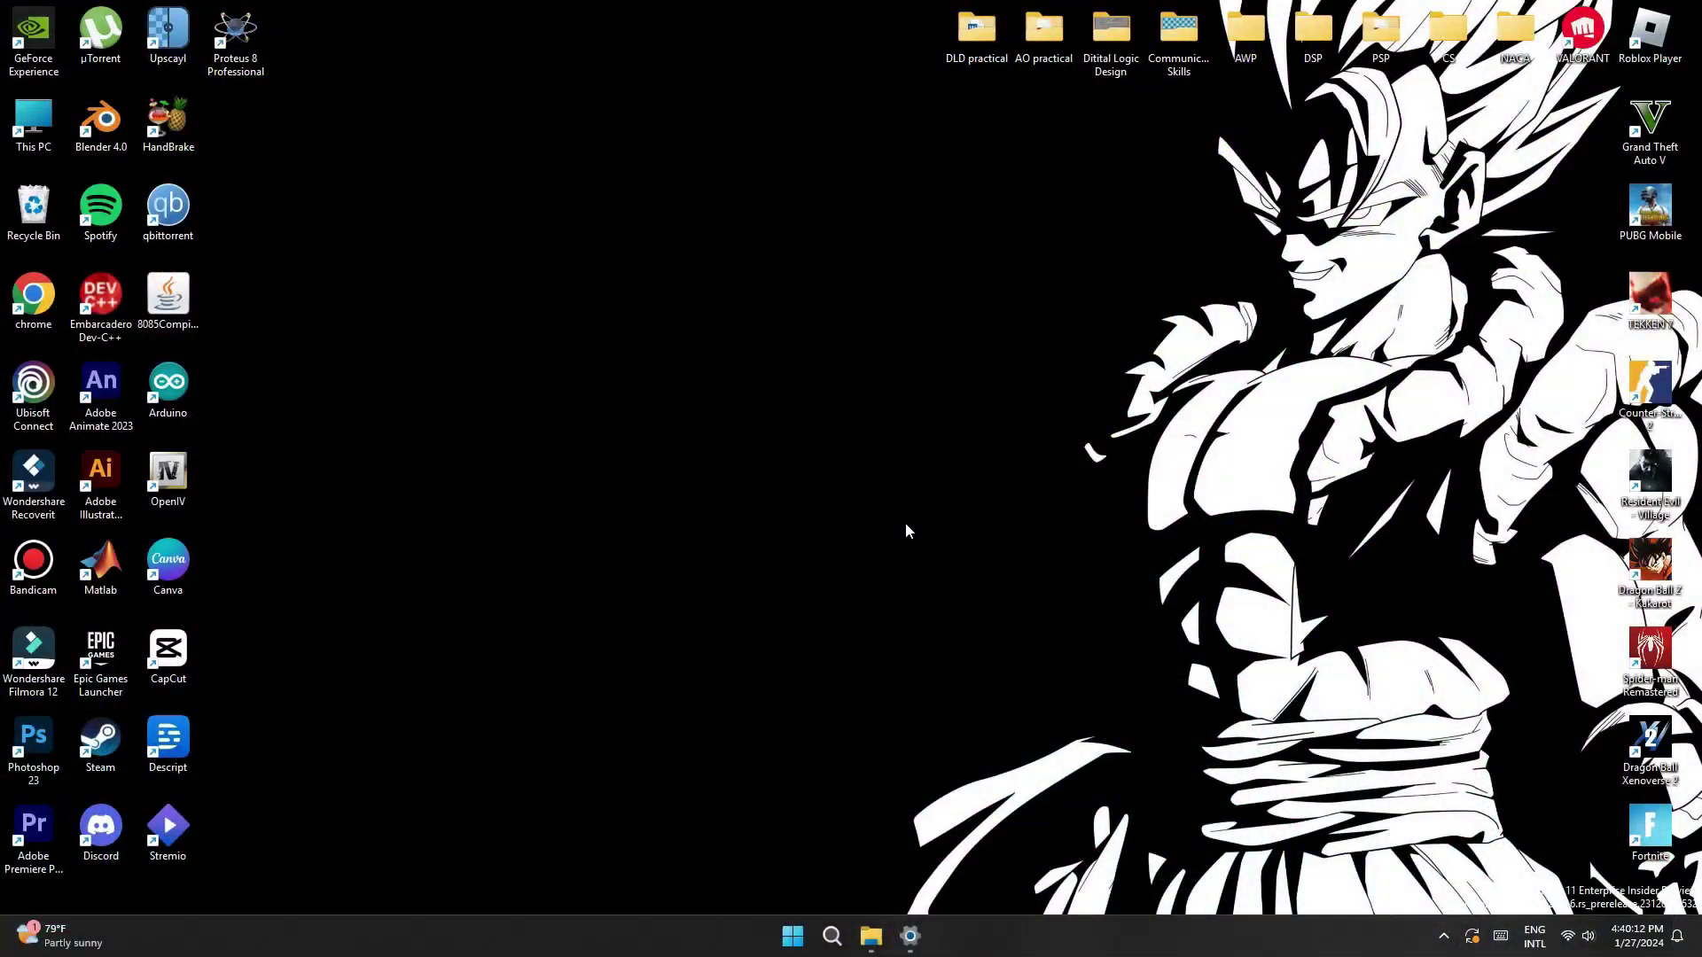
- Launch Task Manager from the taskbar menu and show its Performance page
right_click(1052, 941)
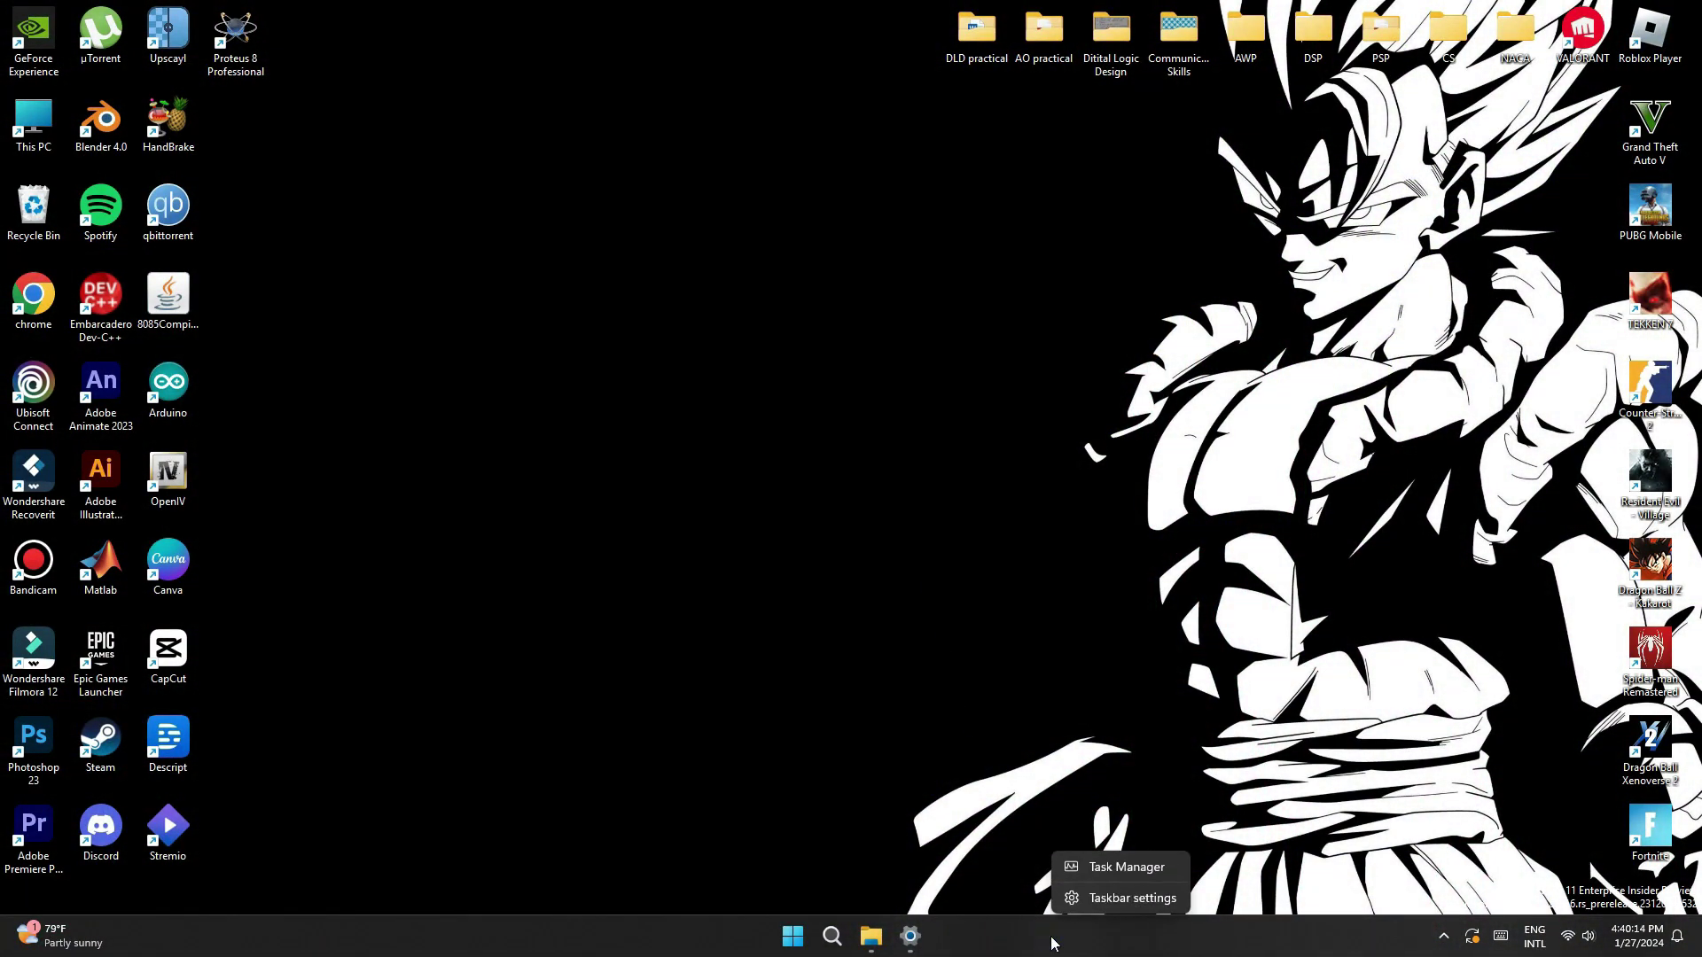
click(1092, 867)
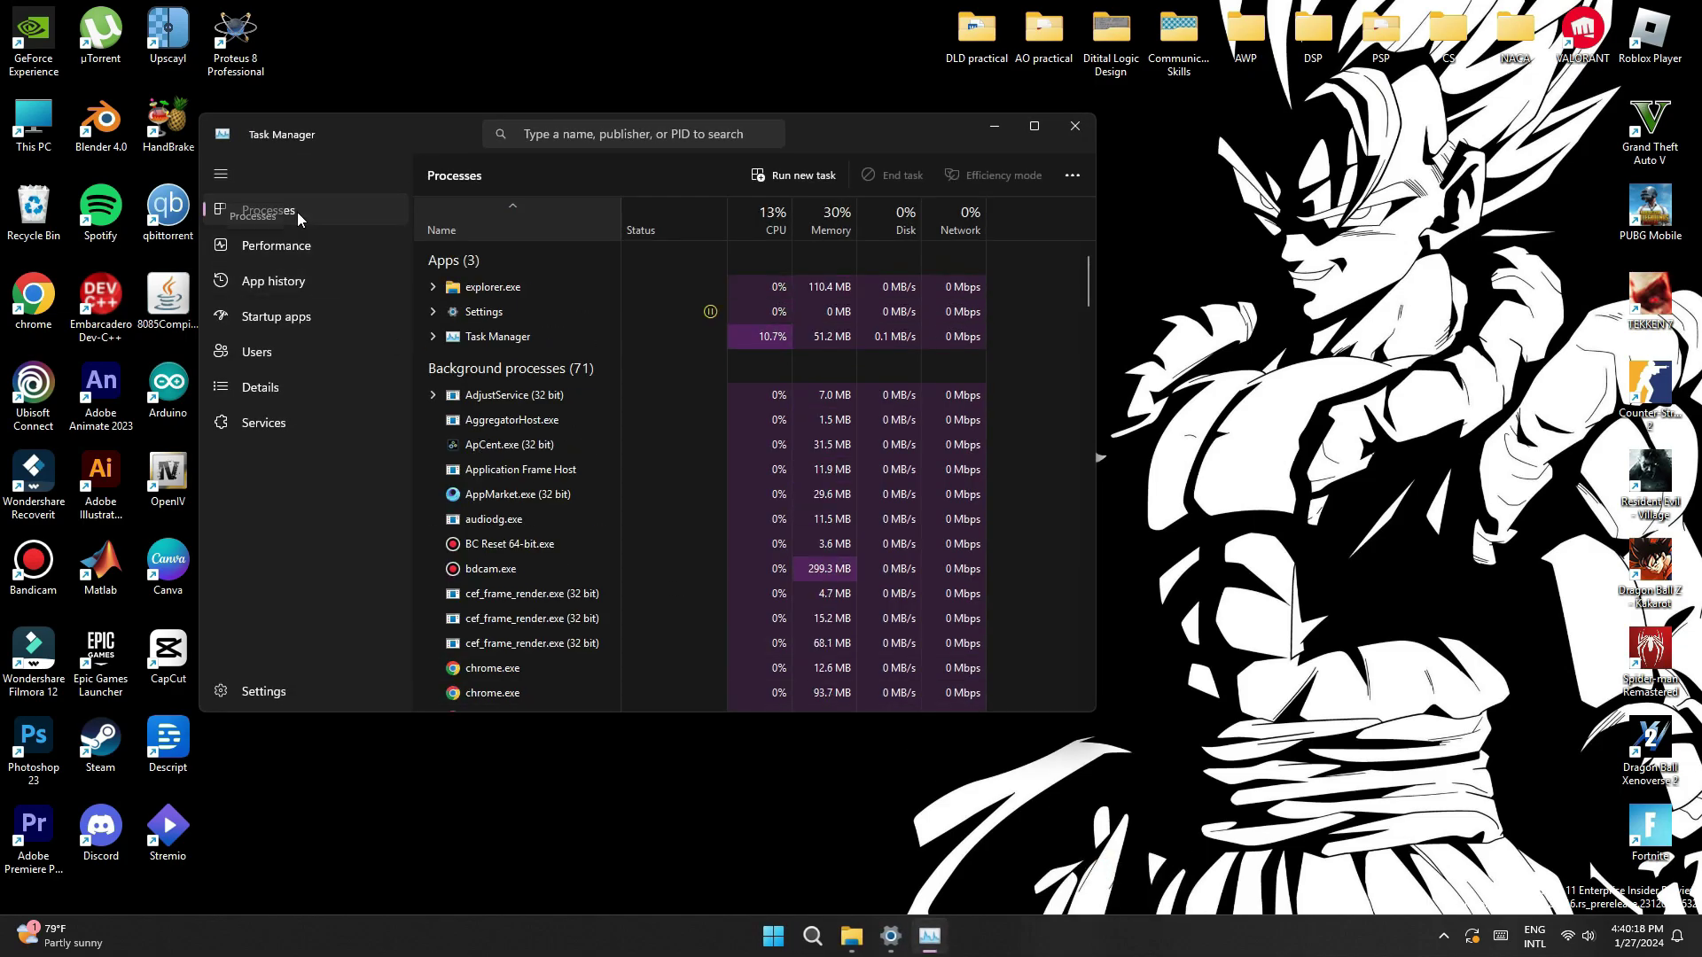
click(296, 247)
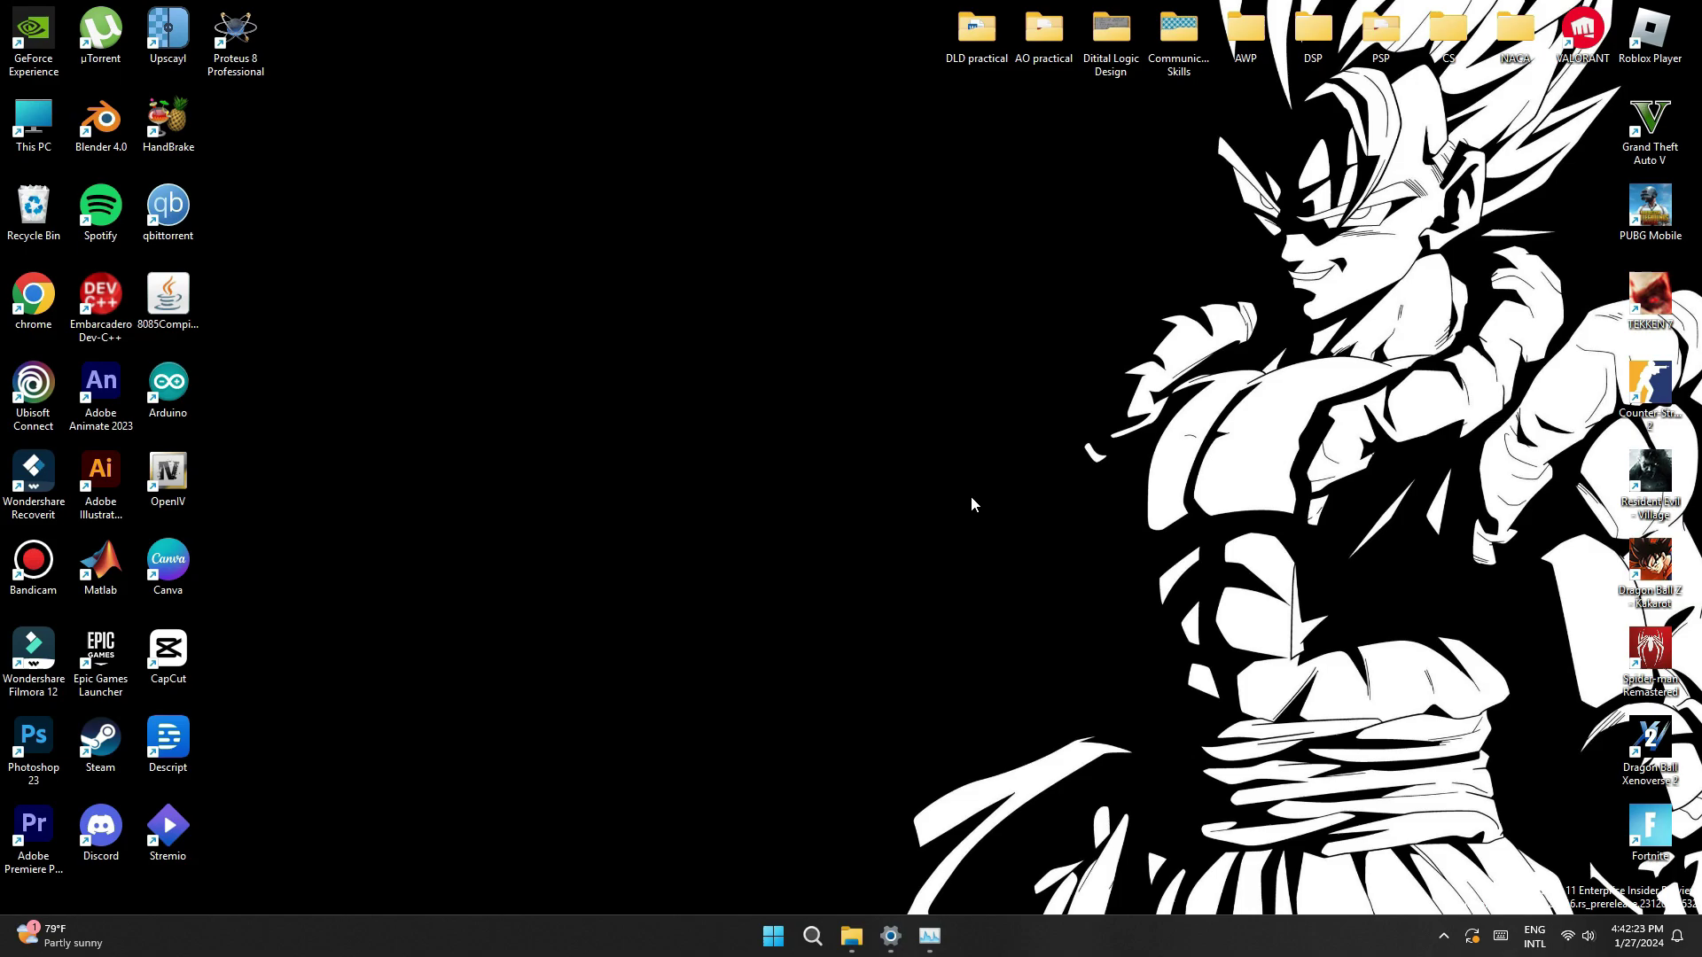
- Go to Control Panel > System and Security > Power Options > Choose what the power buttons do
click(812, 935)
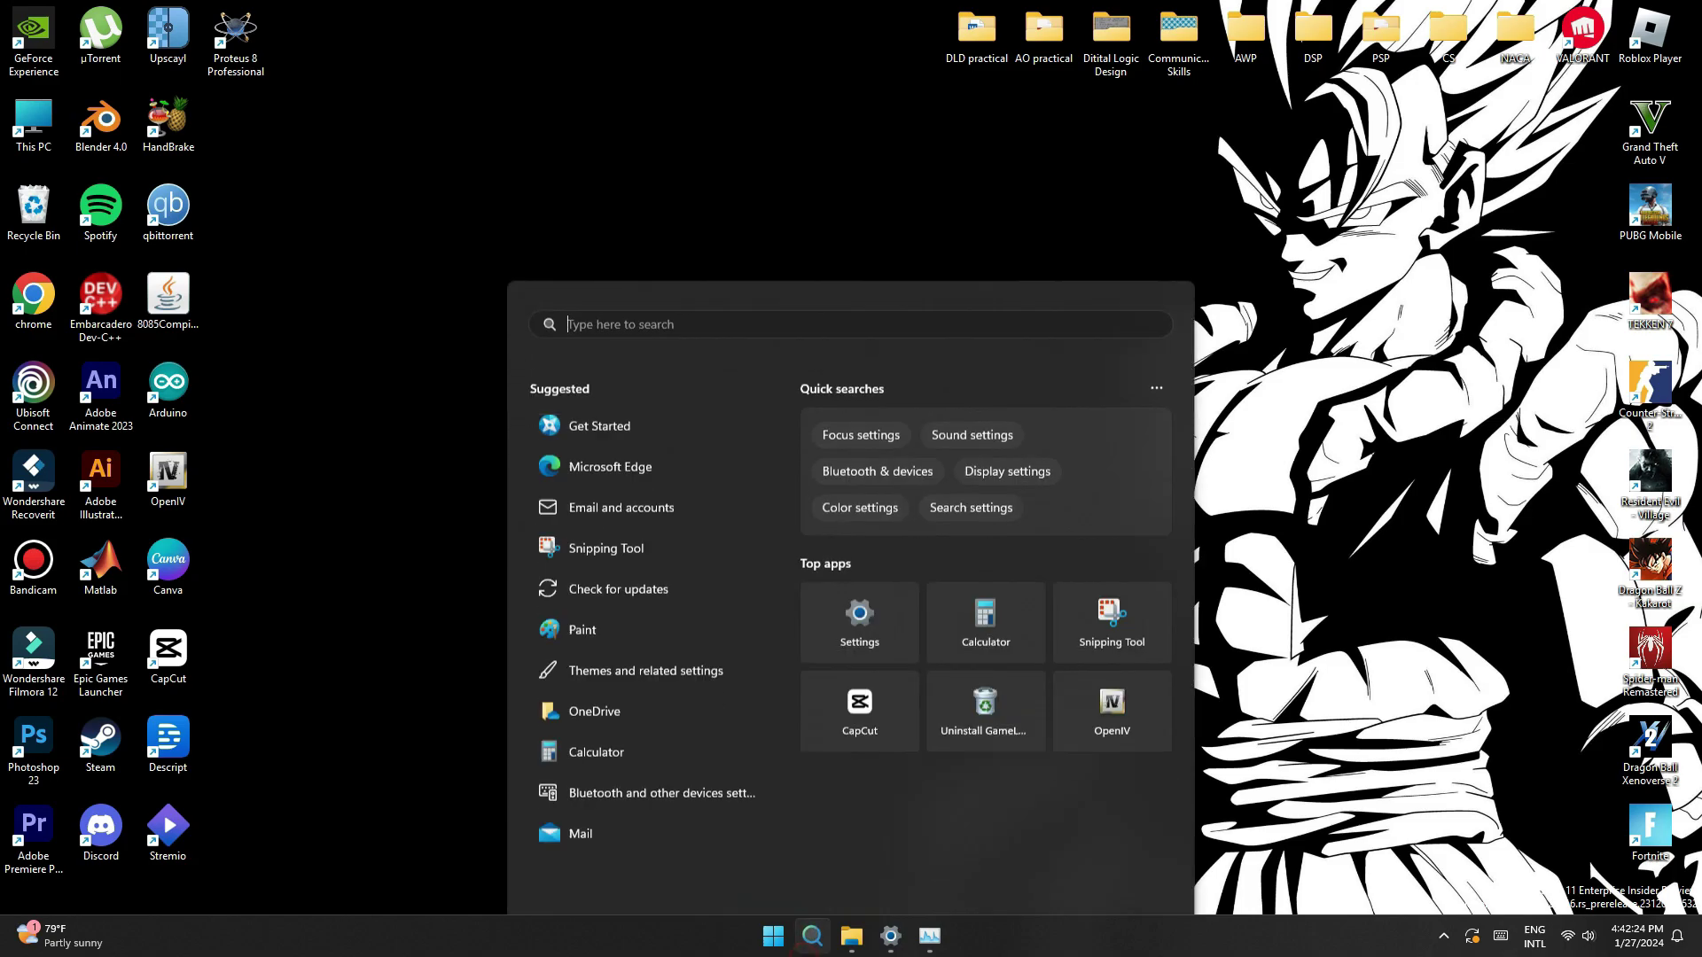
text(control Panel)
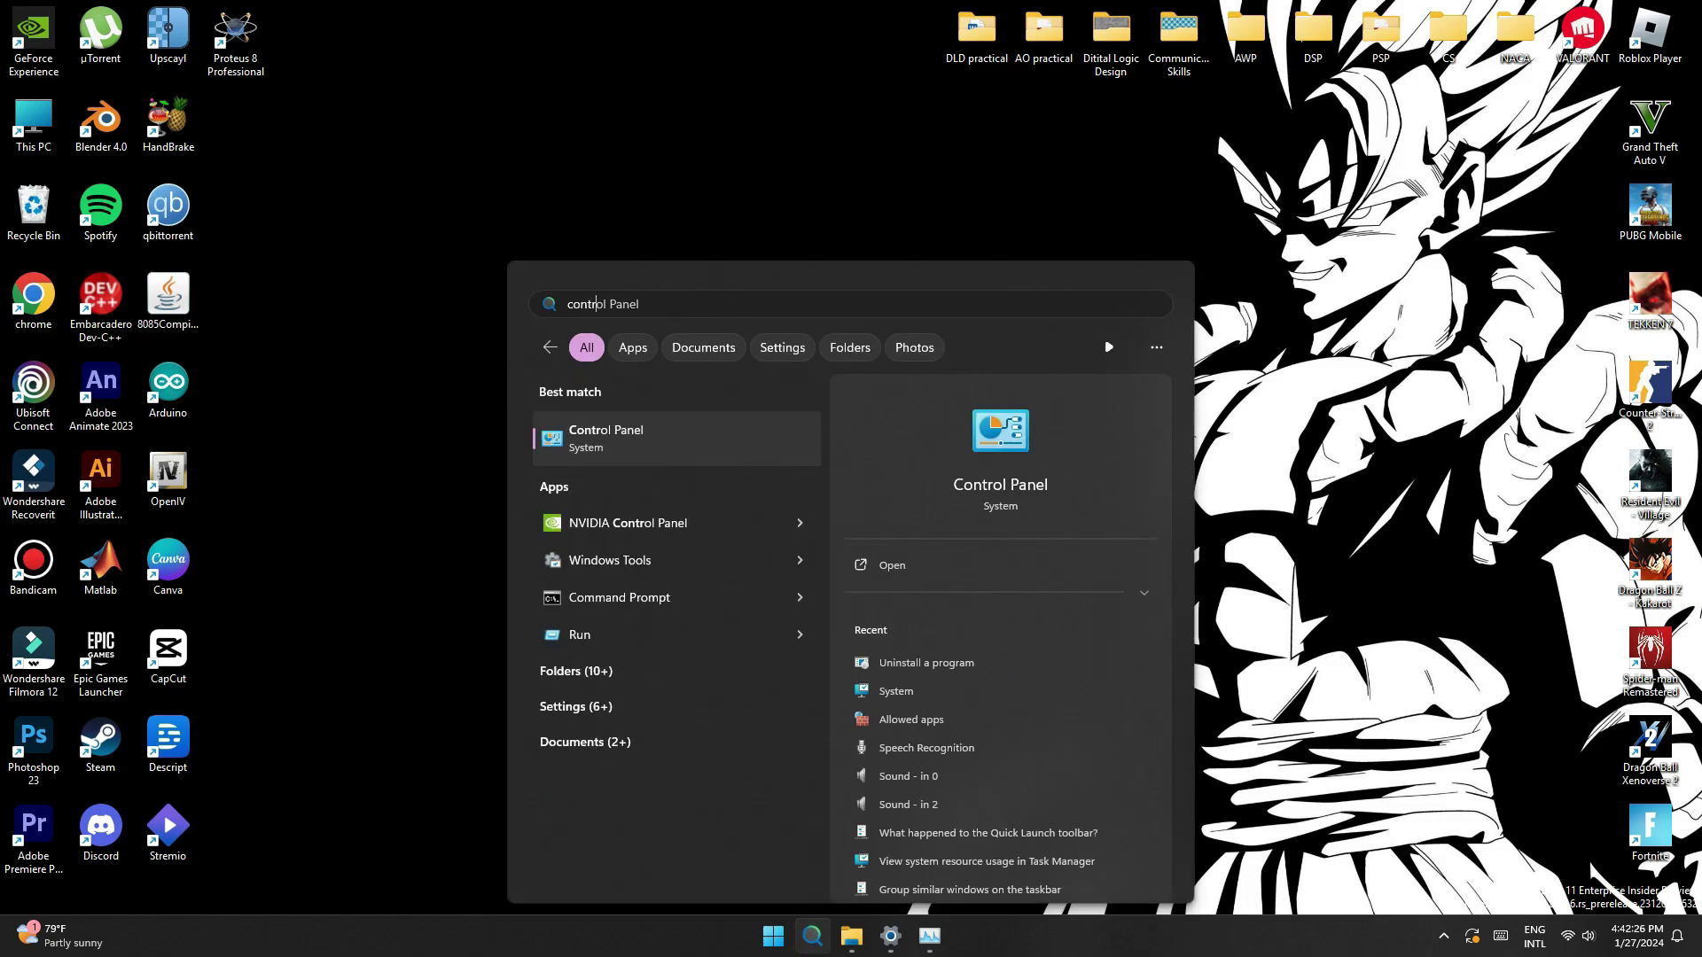
key(Return)
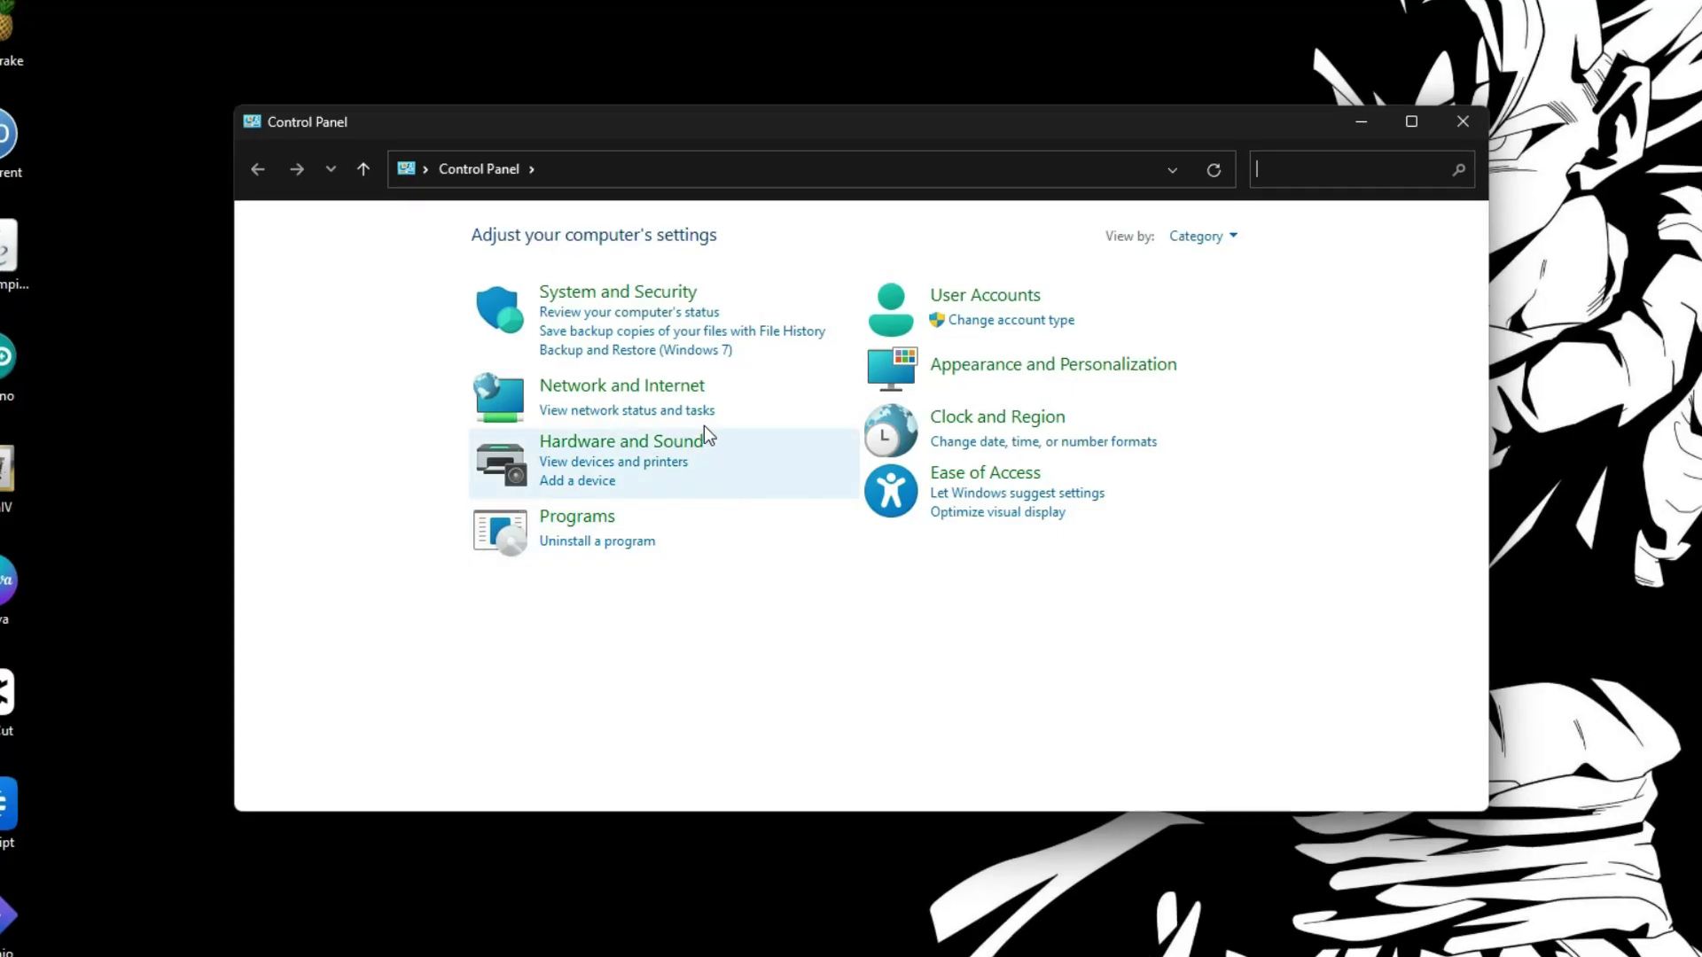
click(666, 295)
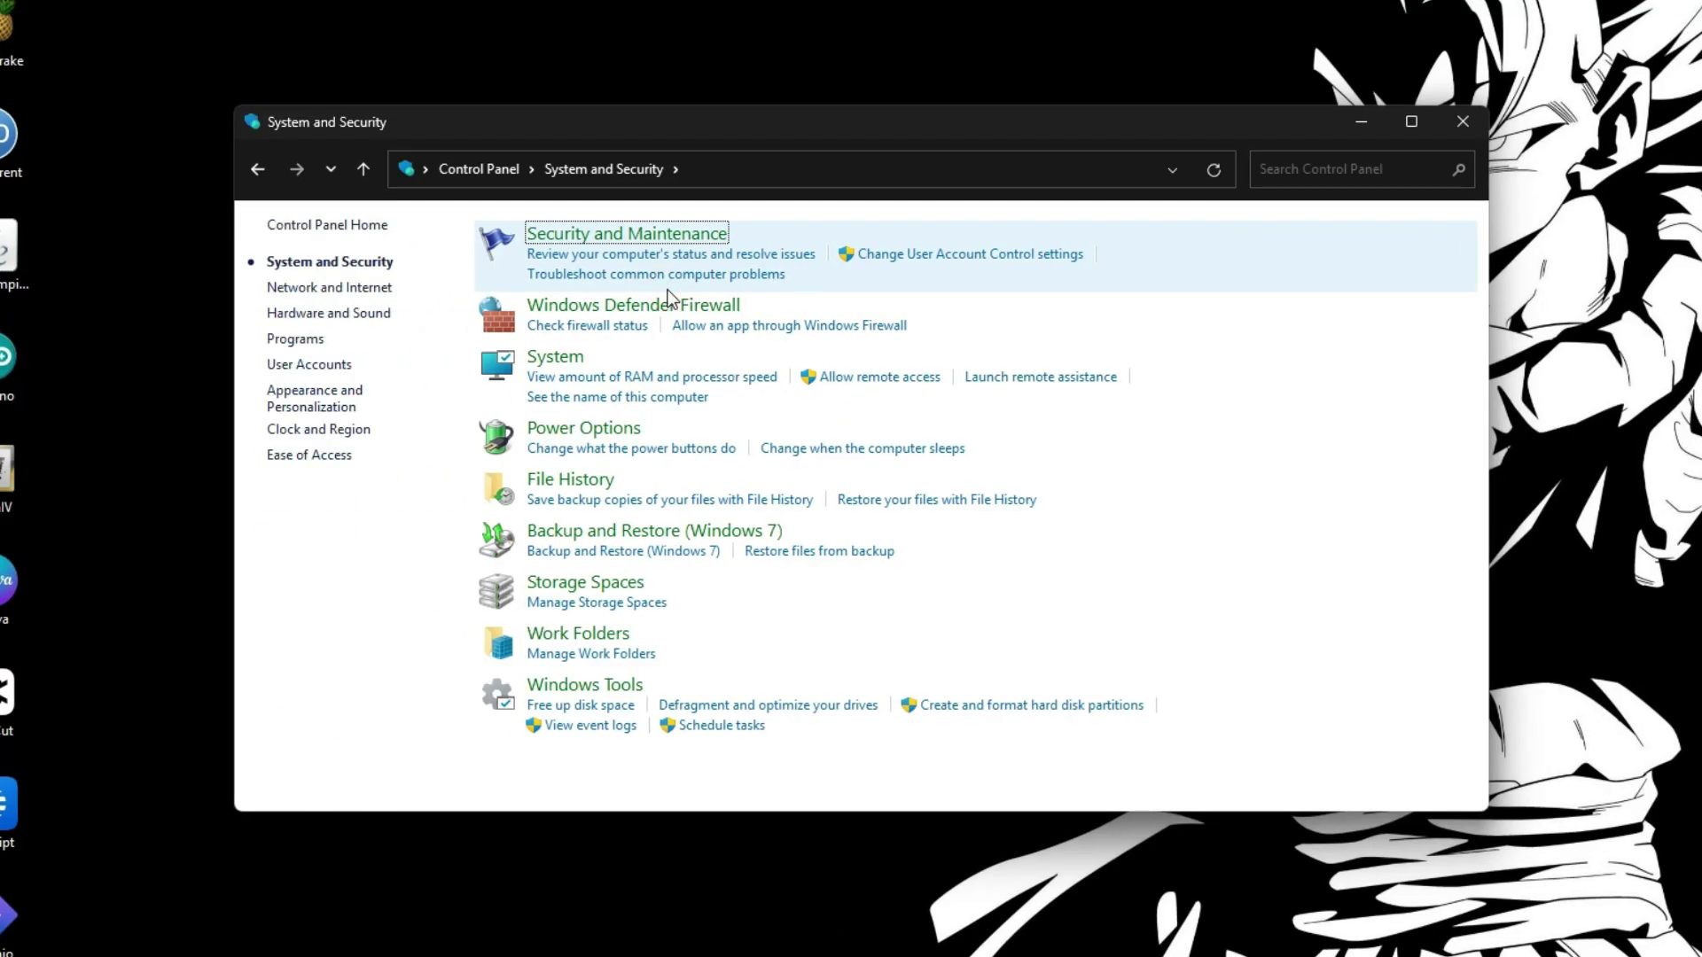
click(583, 433)
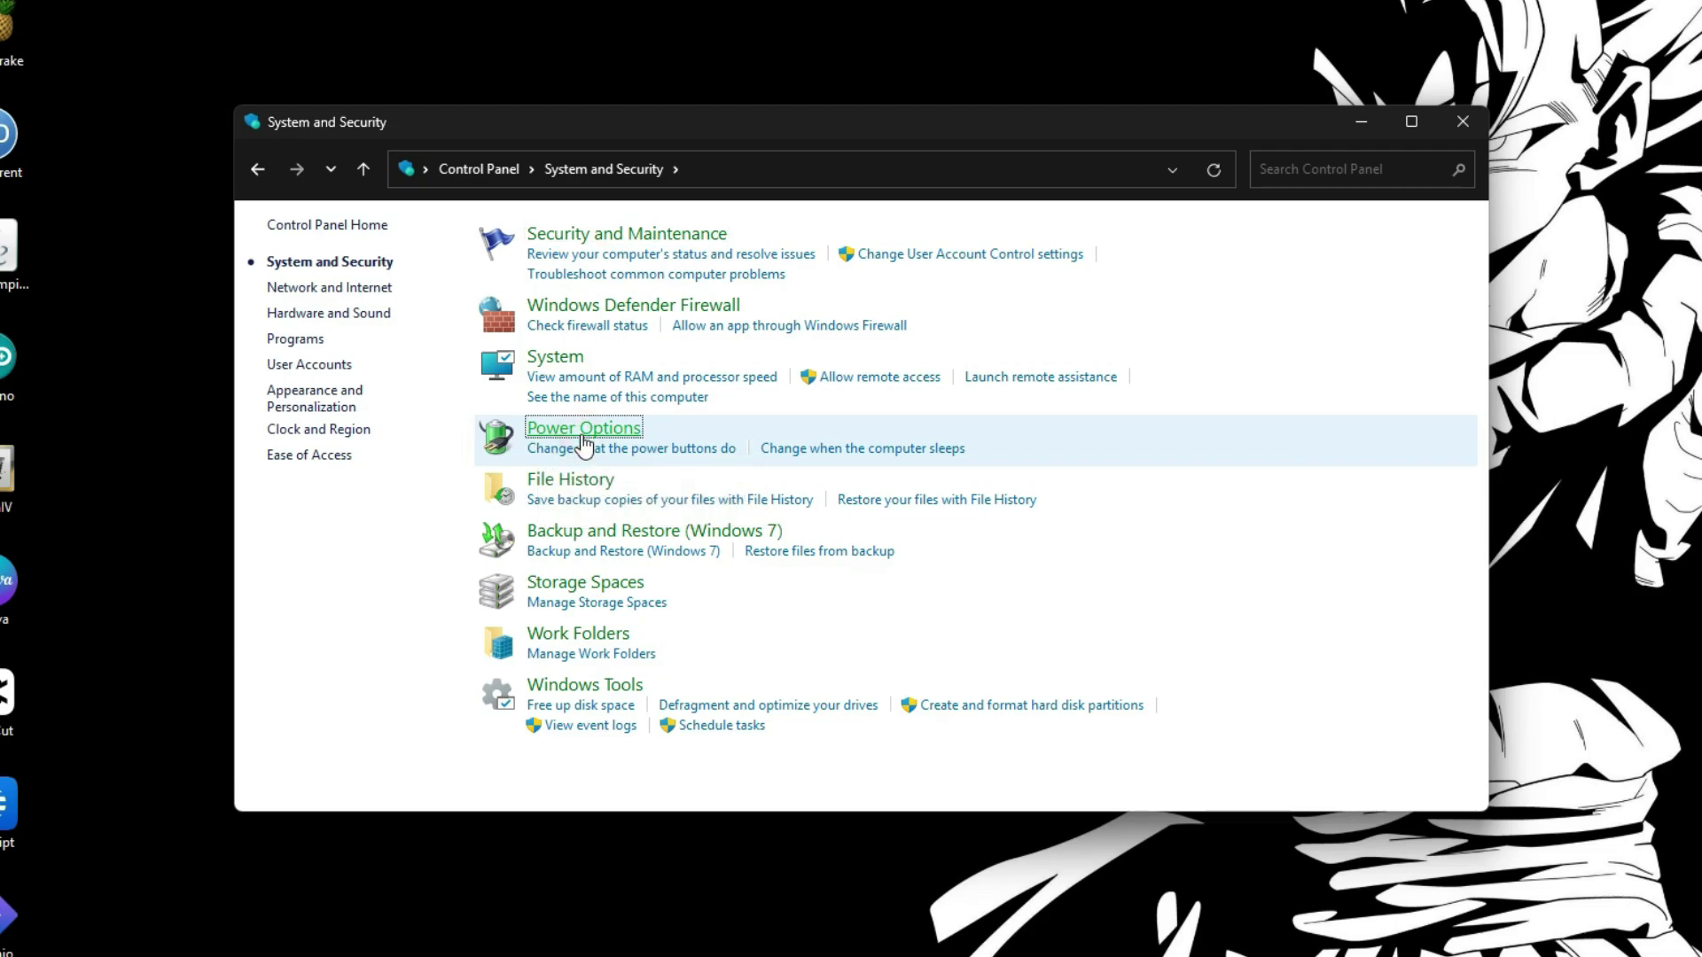
click(1067, 456)
click(314, 283)
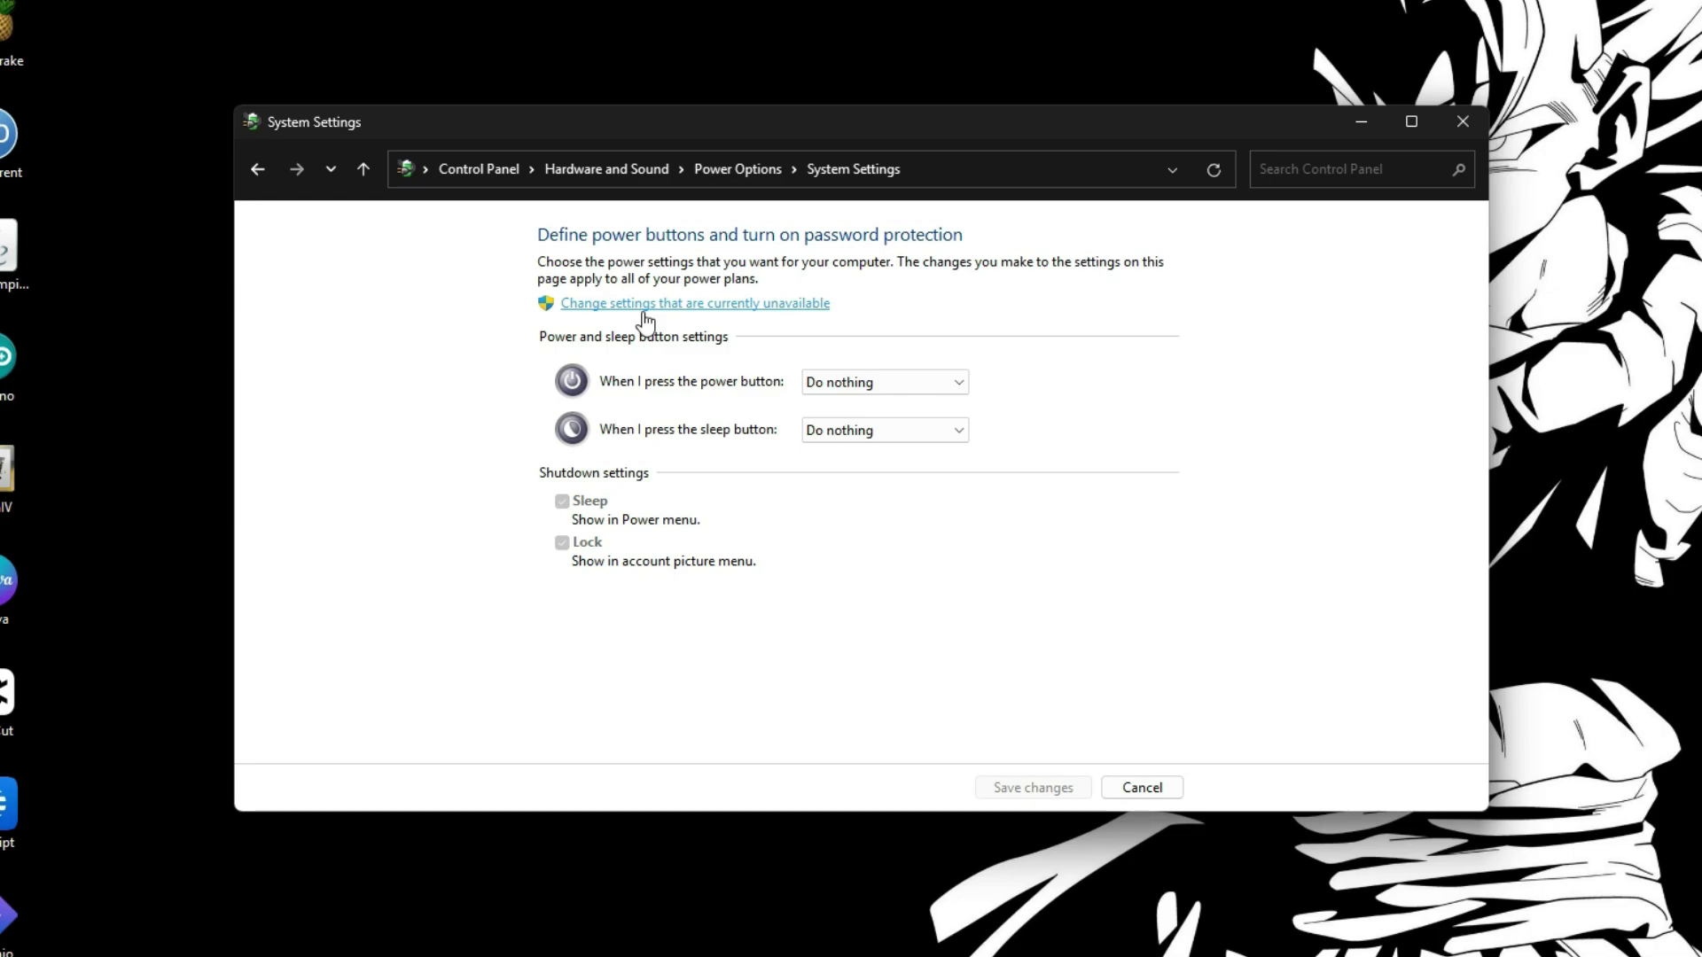
- Unlock the shutdown settings via 'Change settings that are currently unavailable', then switch to the desktop
click(643, 304)
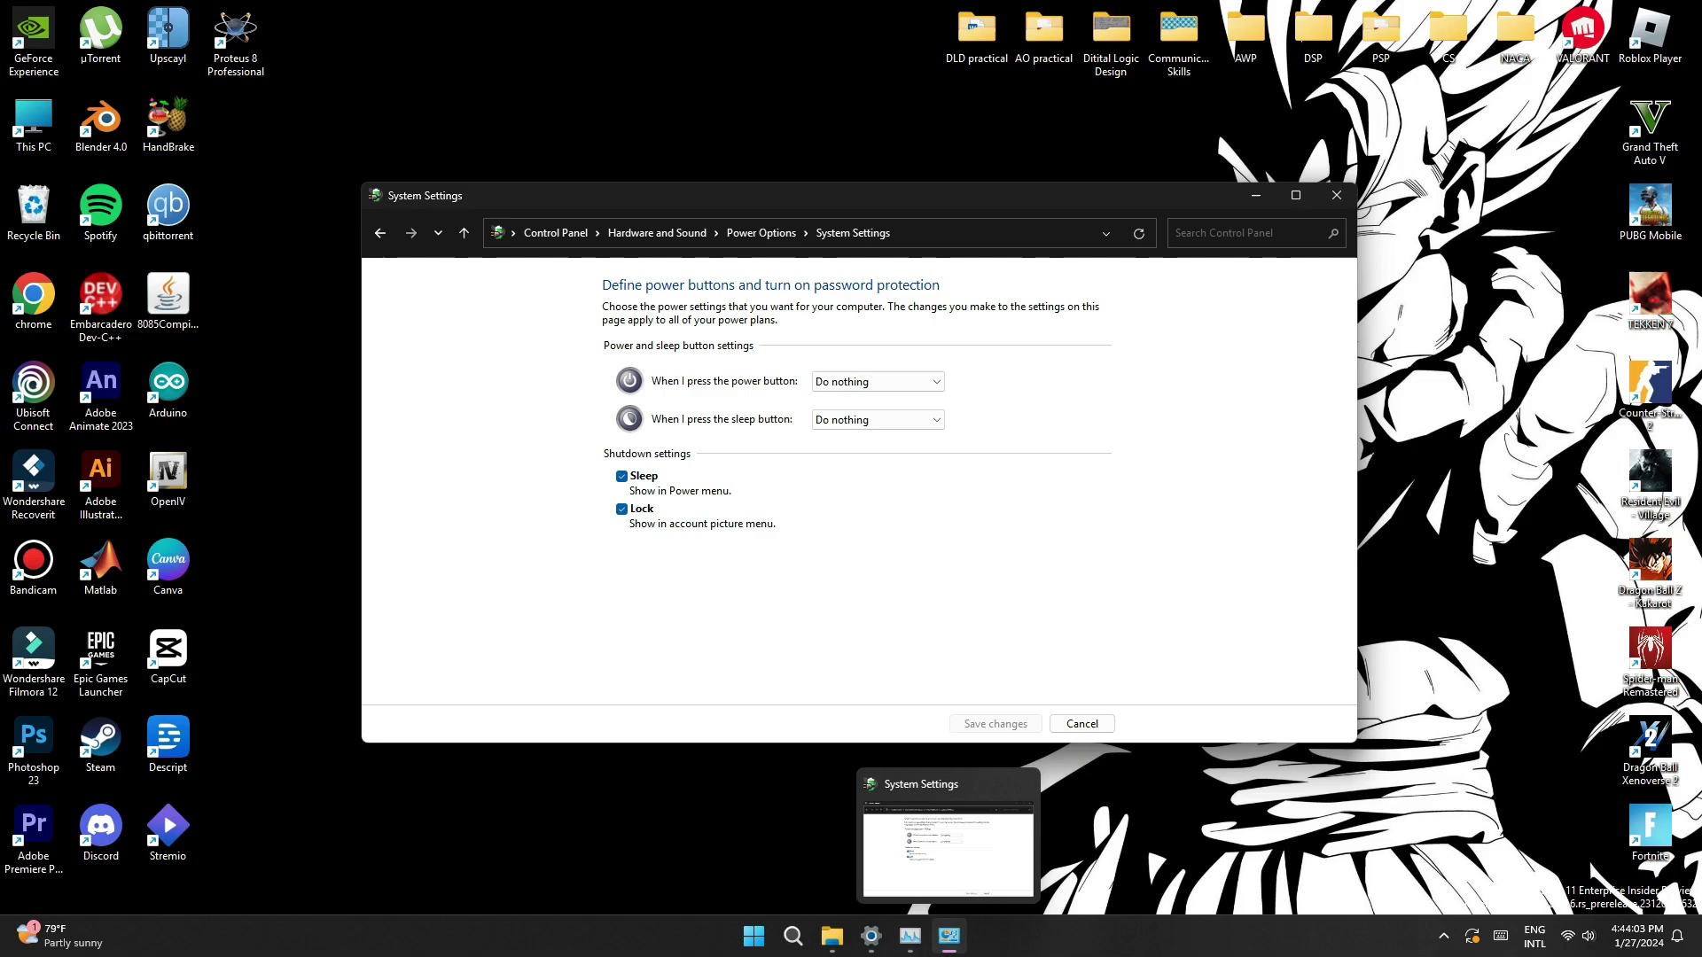
click(910, 935)
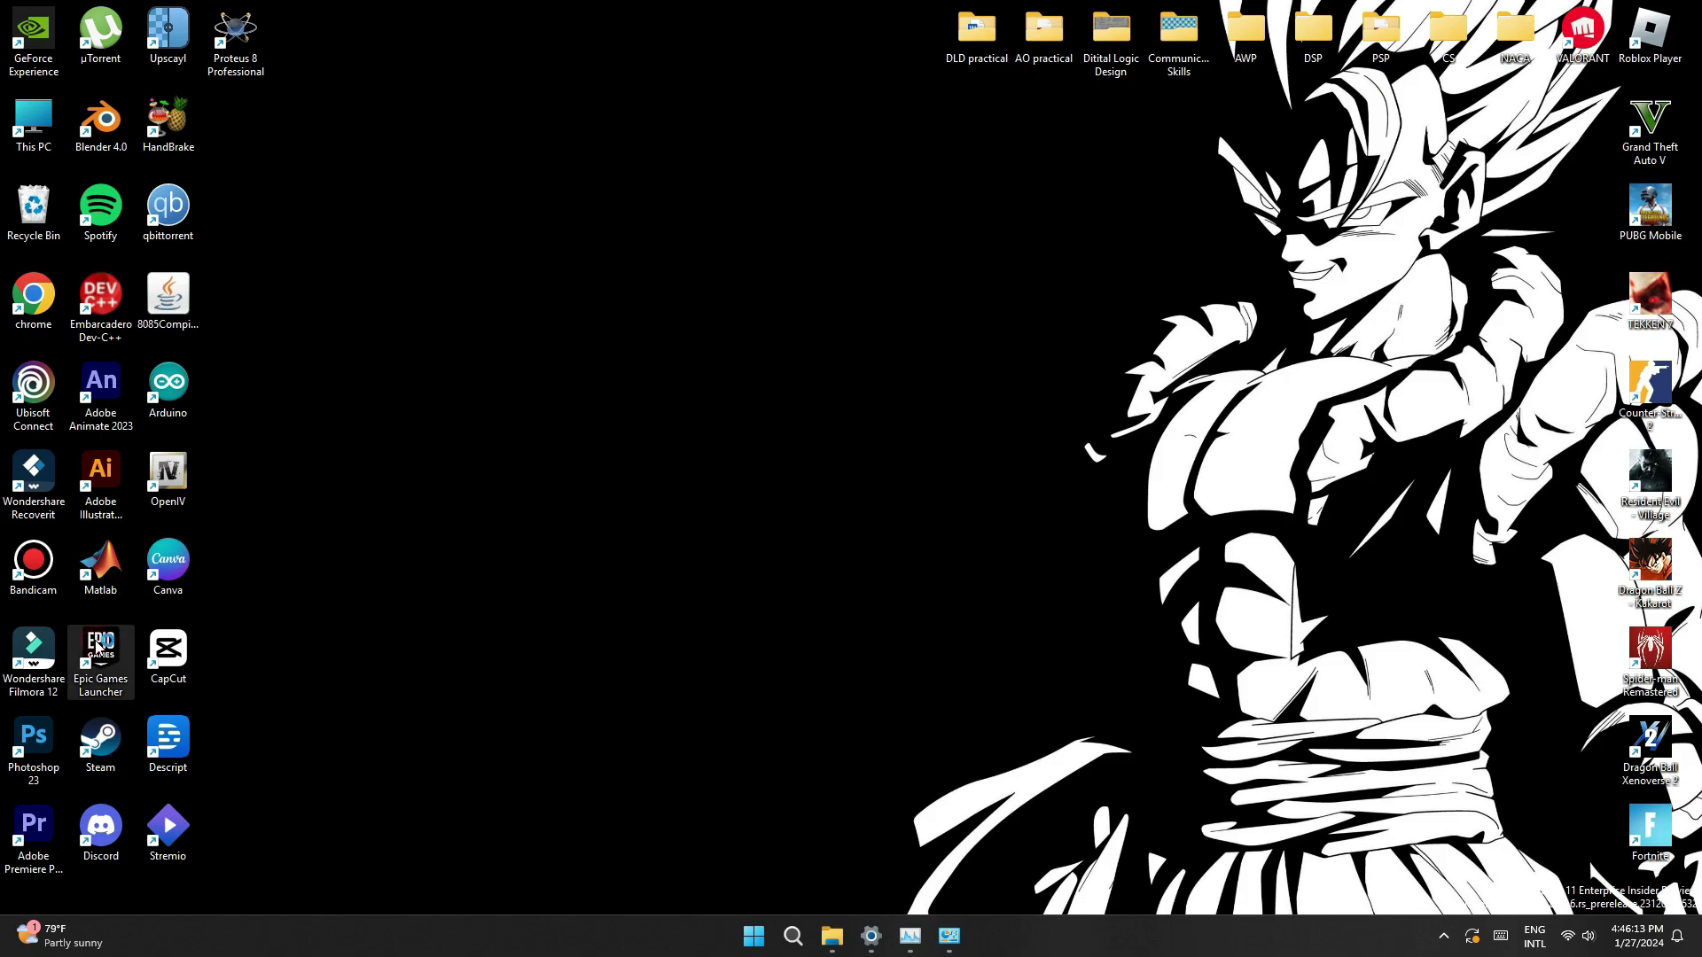
- Launch Epic Games Launcher and choose Manage from the Fortnite library card's '...' menu
double_click(99, 648)
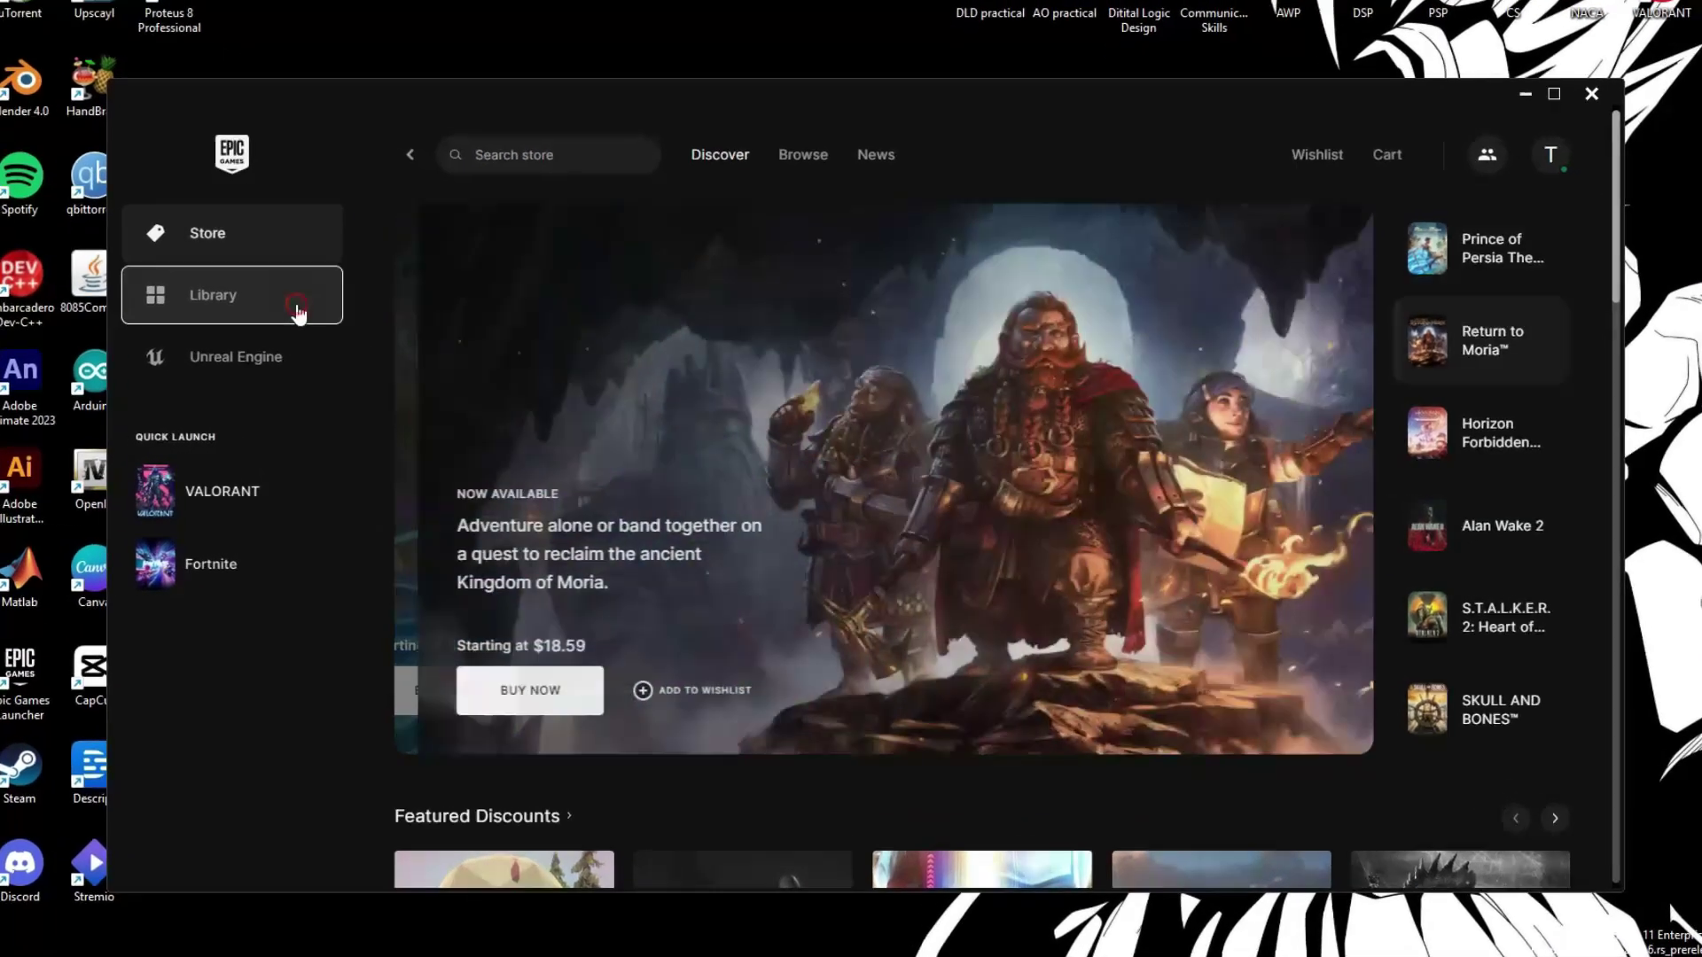
click(350, 328)
scroll(443, 532, down, 5)
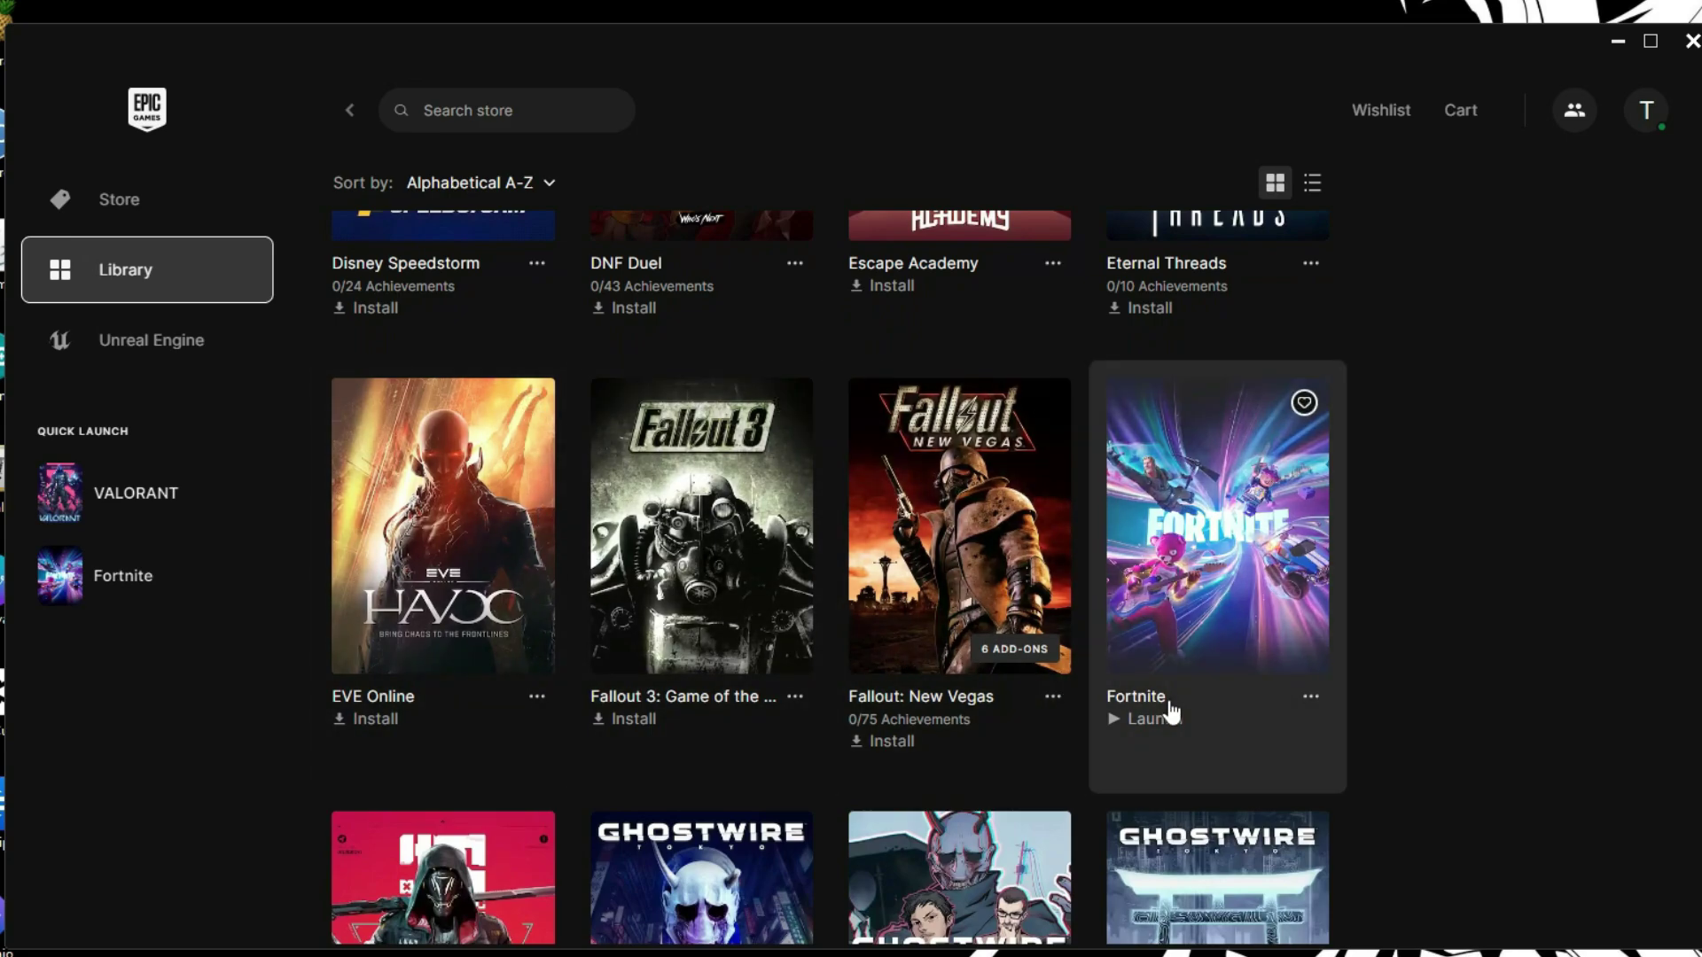
click(1311, 698)
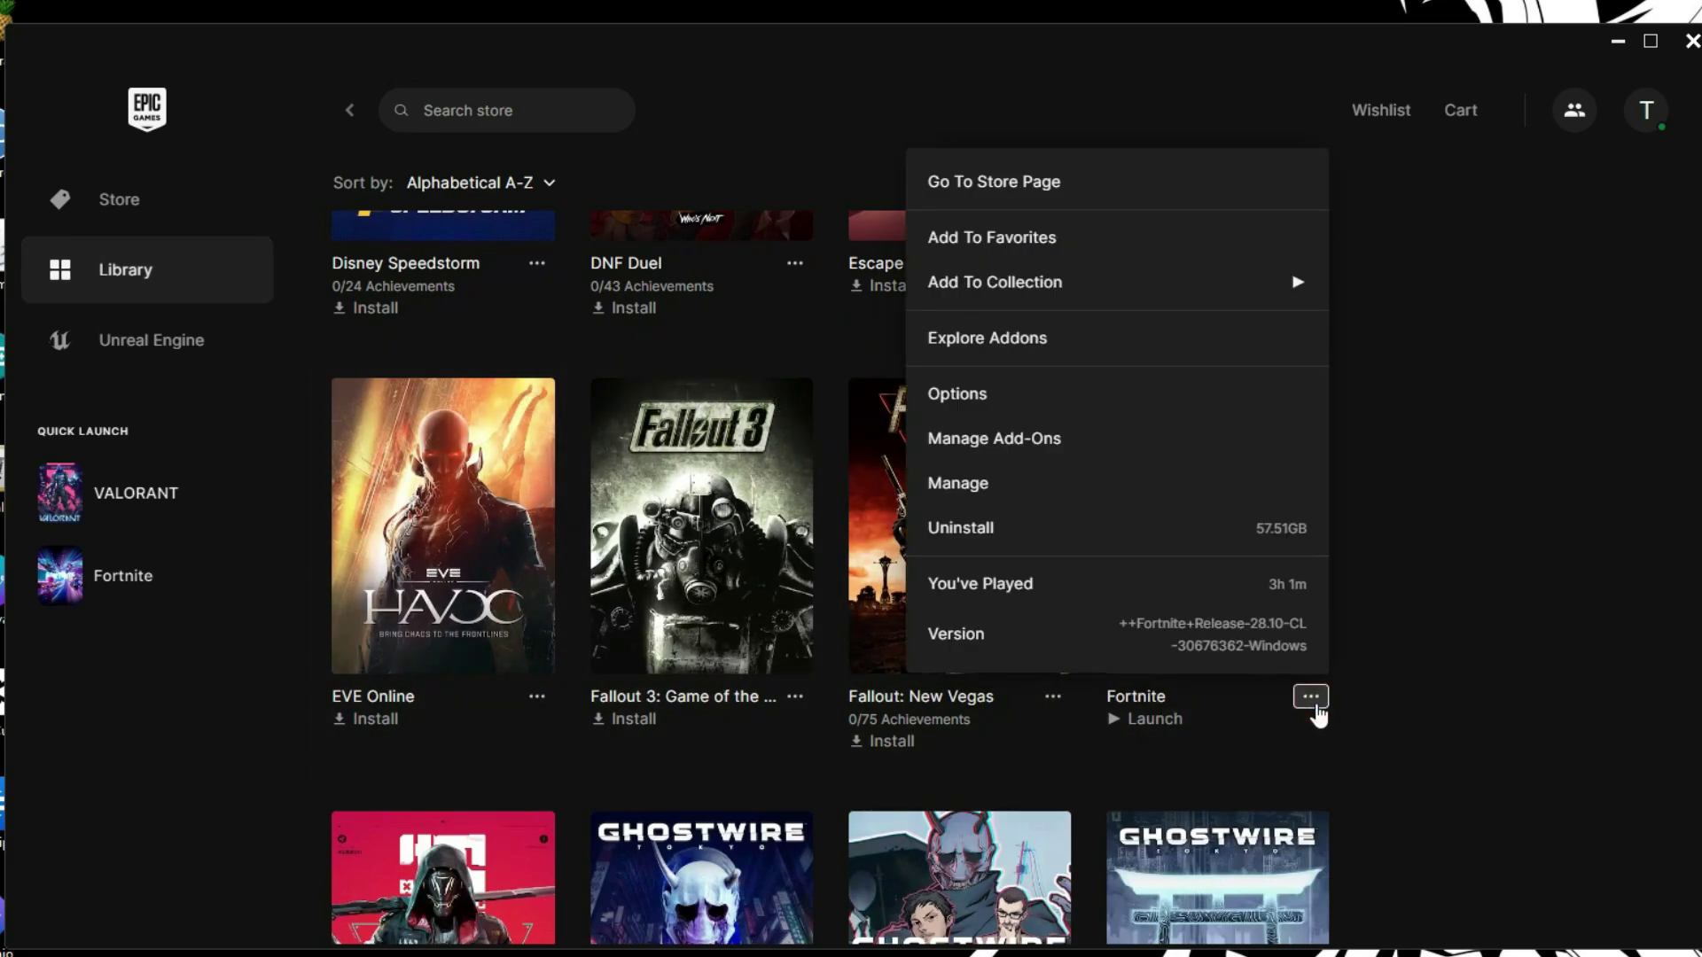
click(992, 486)
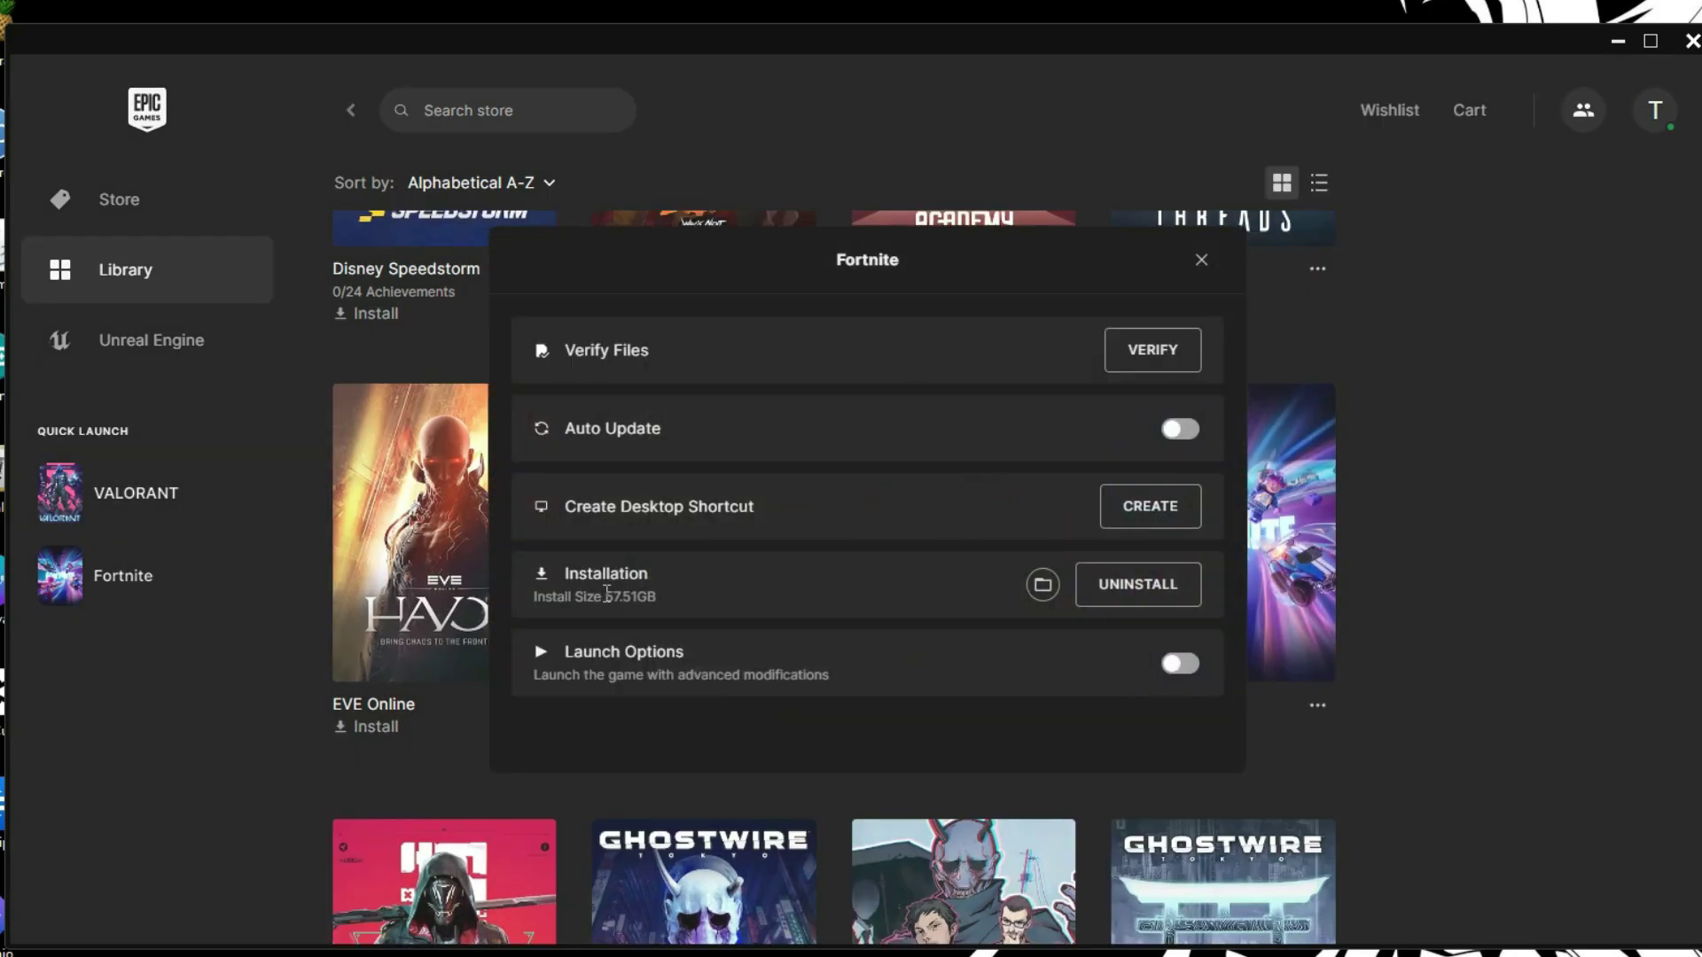
- Browse the Fortnite install folder to FortniteGame\Binaries\Win64 and open FortniteClient-Win64-Shipping.exe's Properties
click(1044, 588)
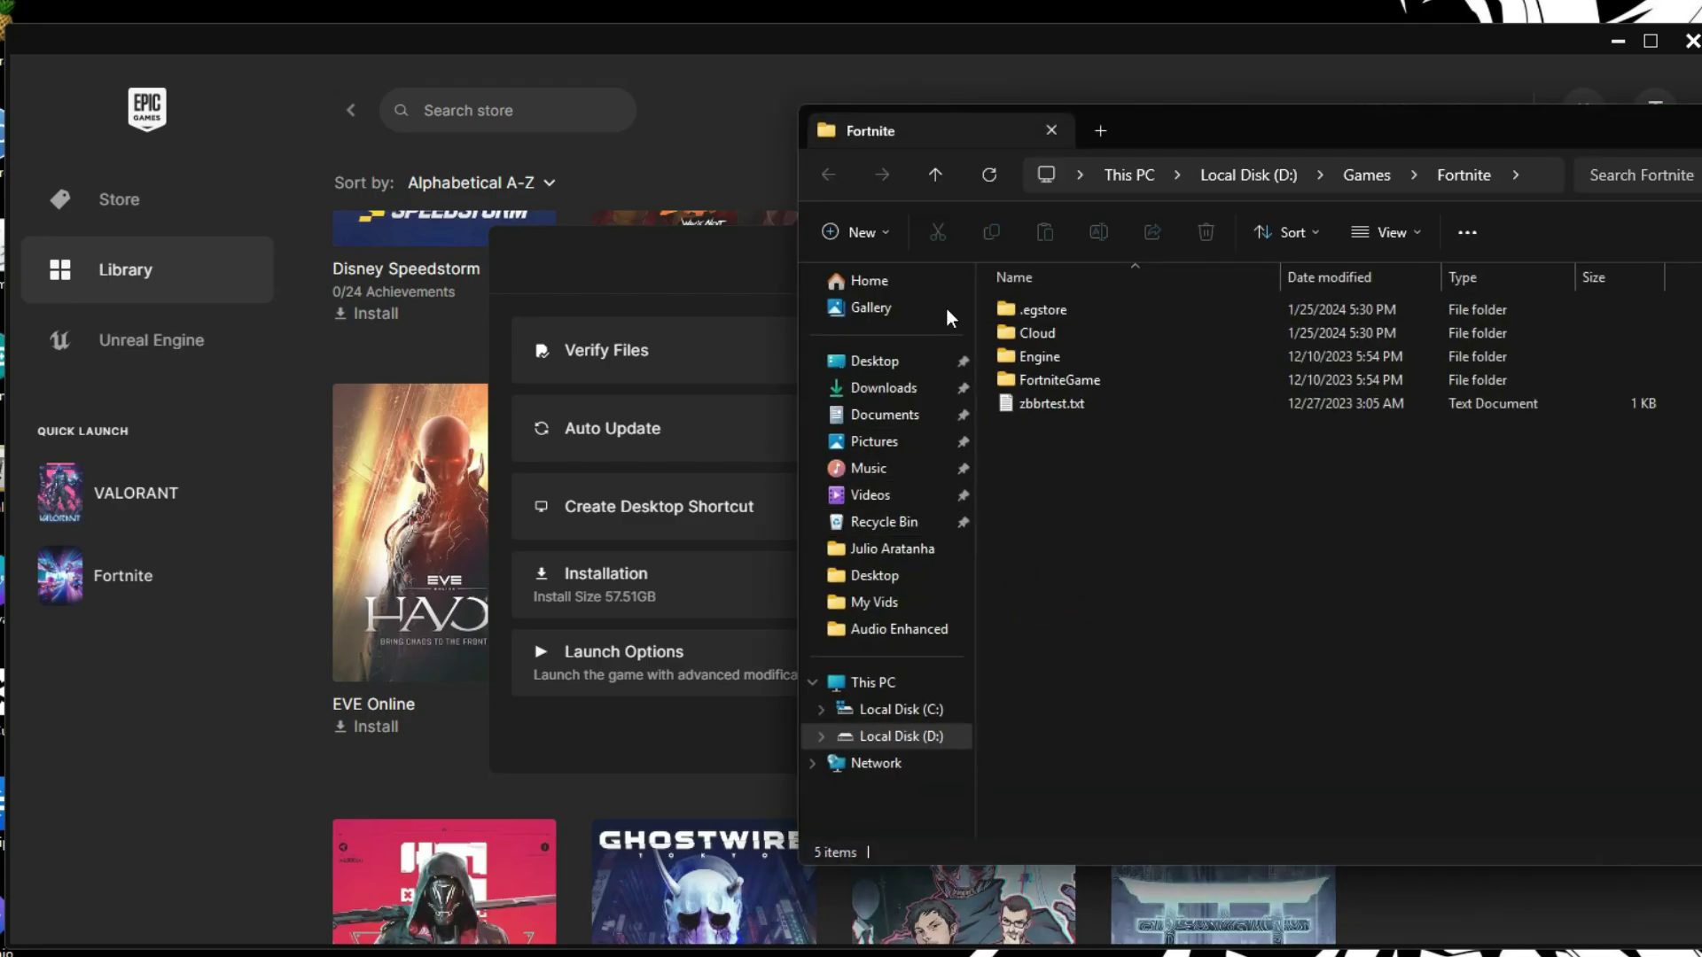
drag(1232, 115, 932, 108)
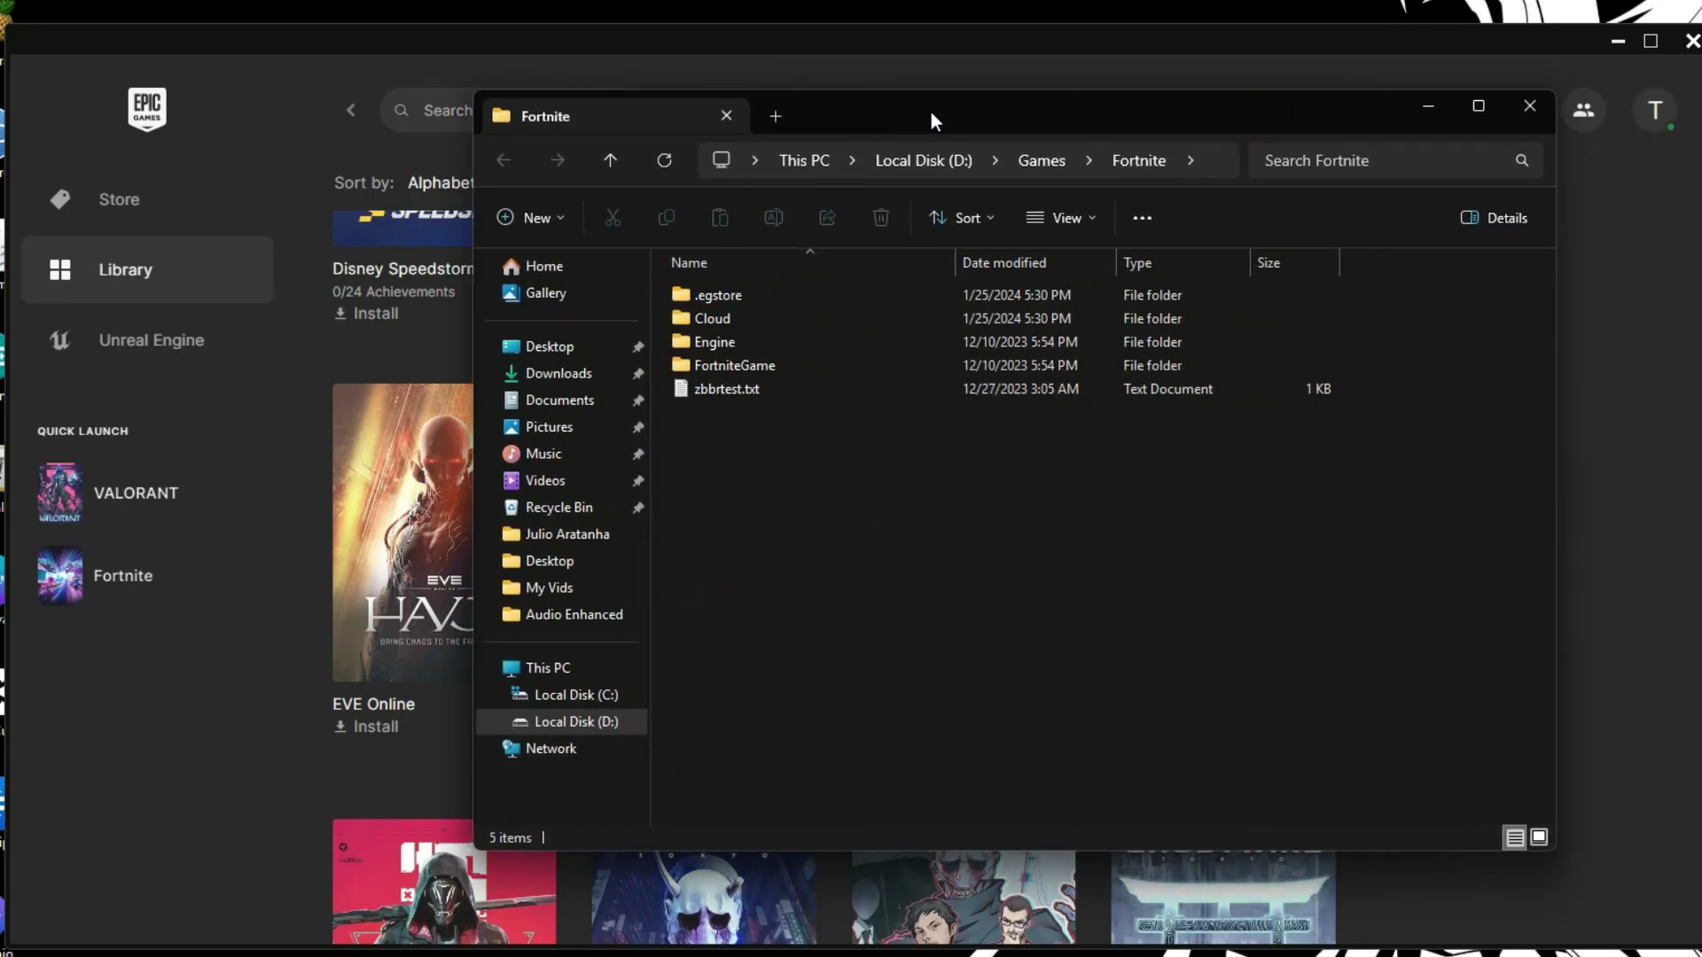
double_click(749, 365)
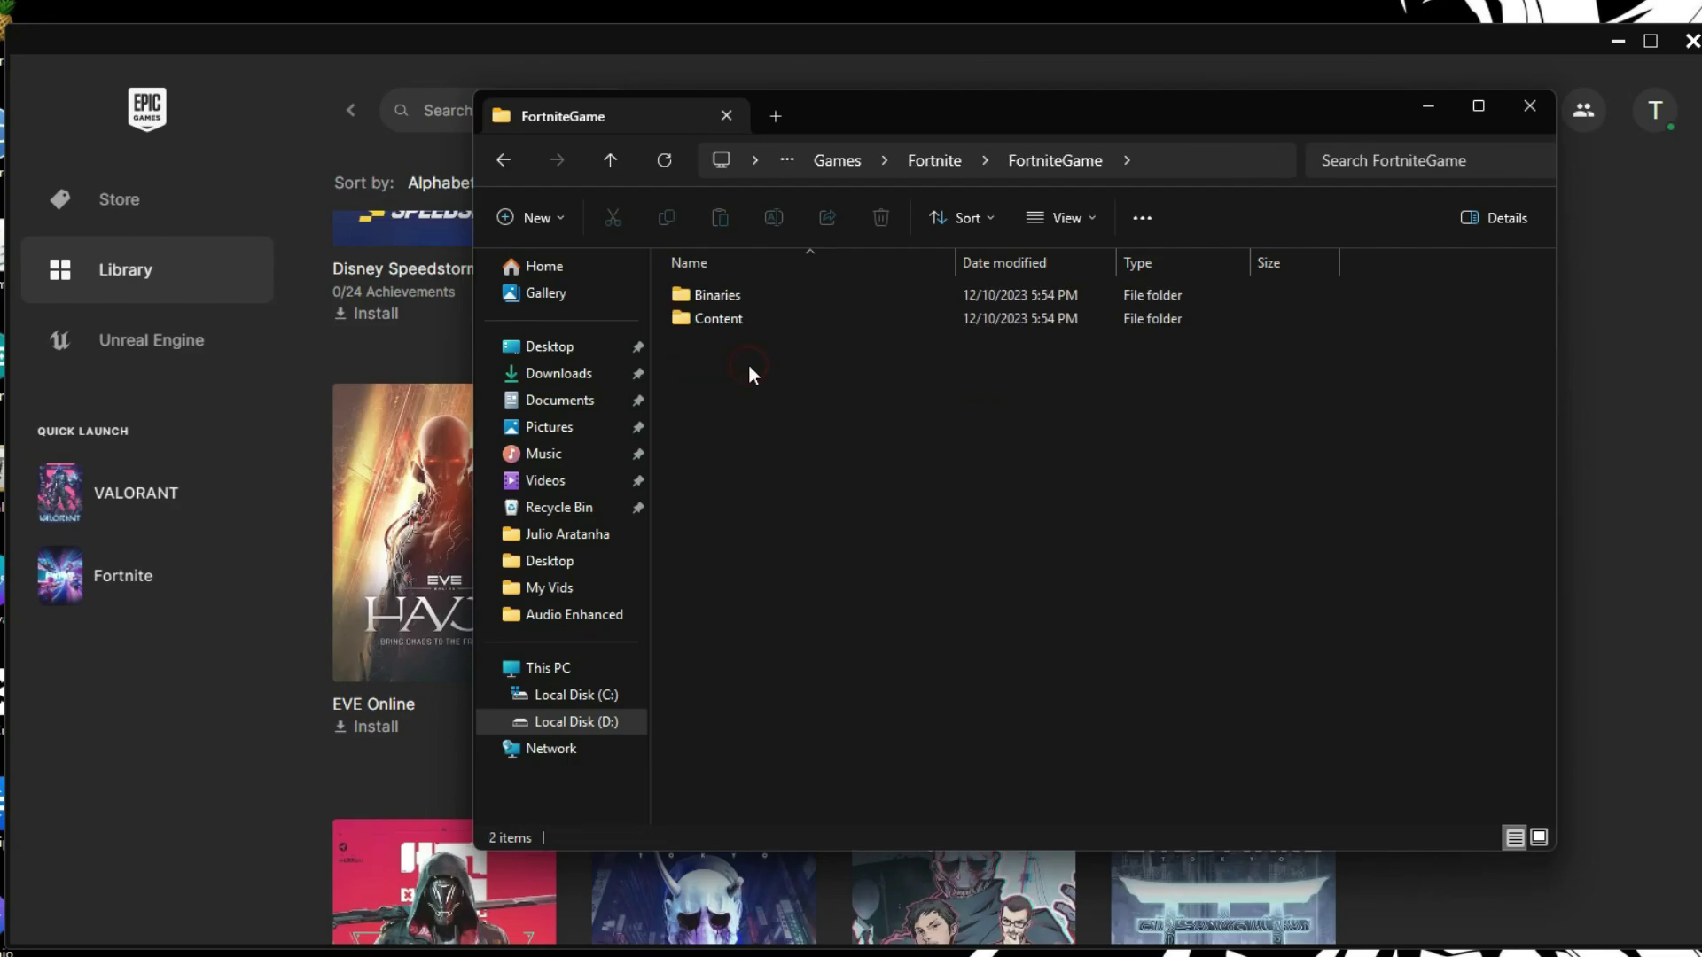
double_click(755, 289)
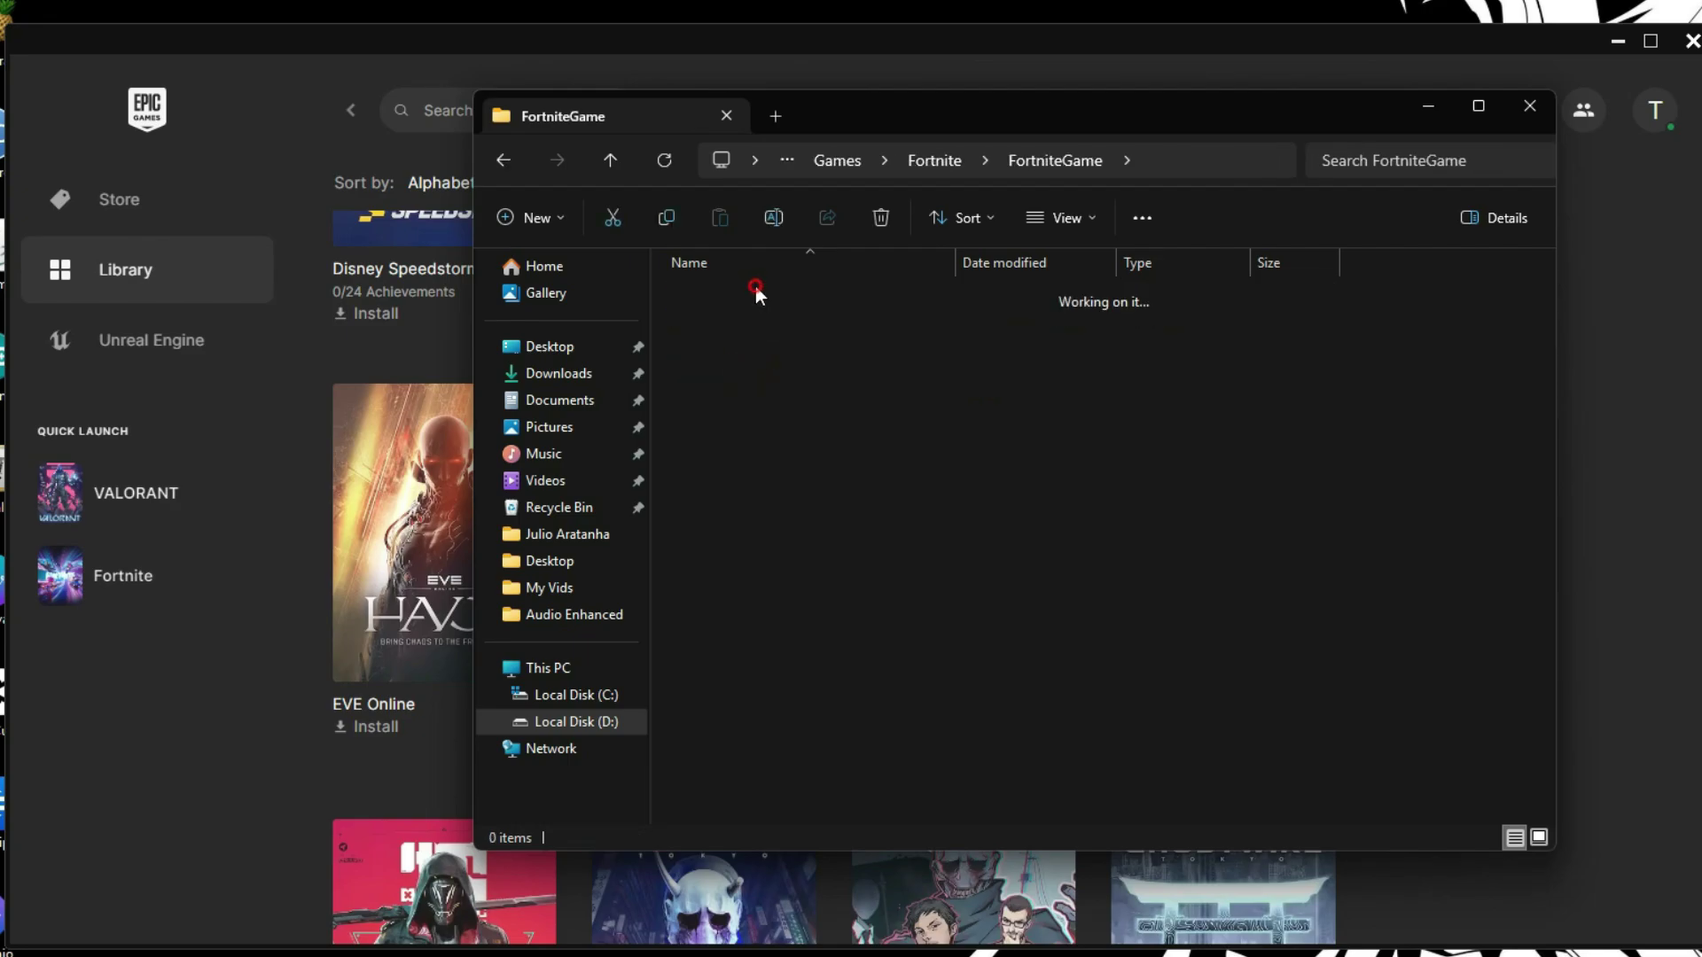
double_click(747, 319)
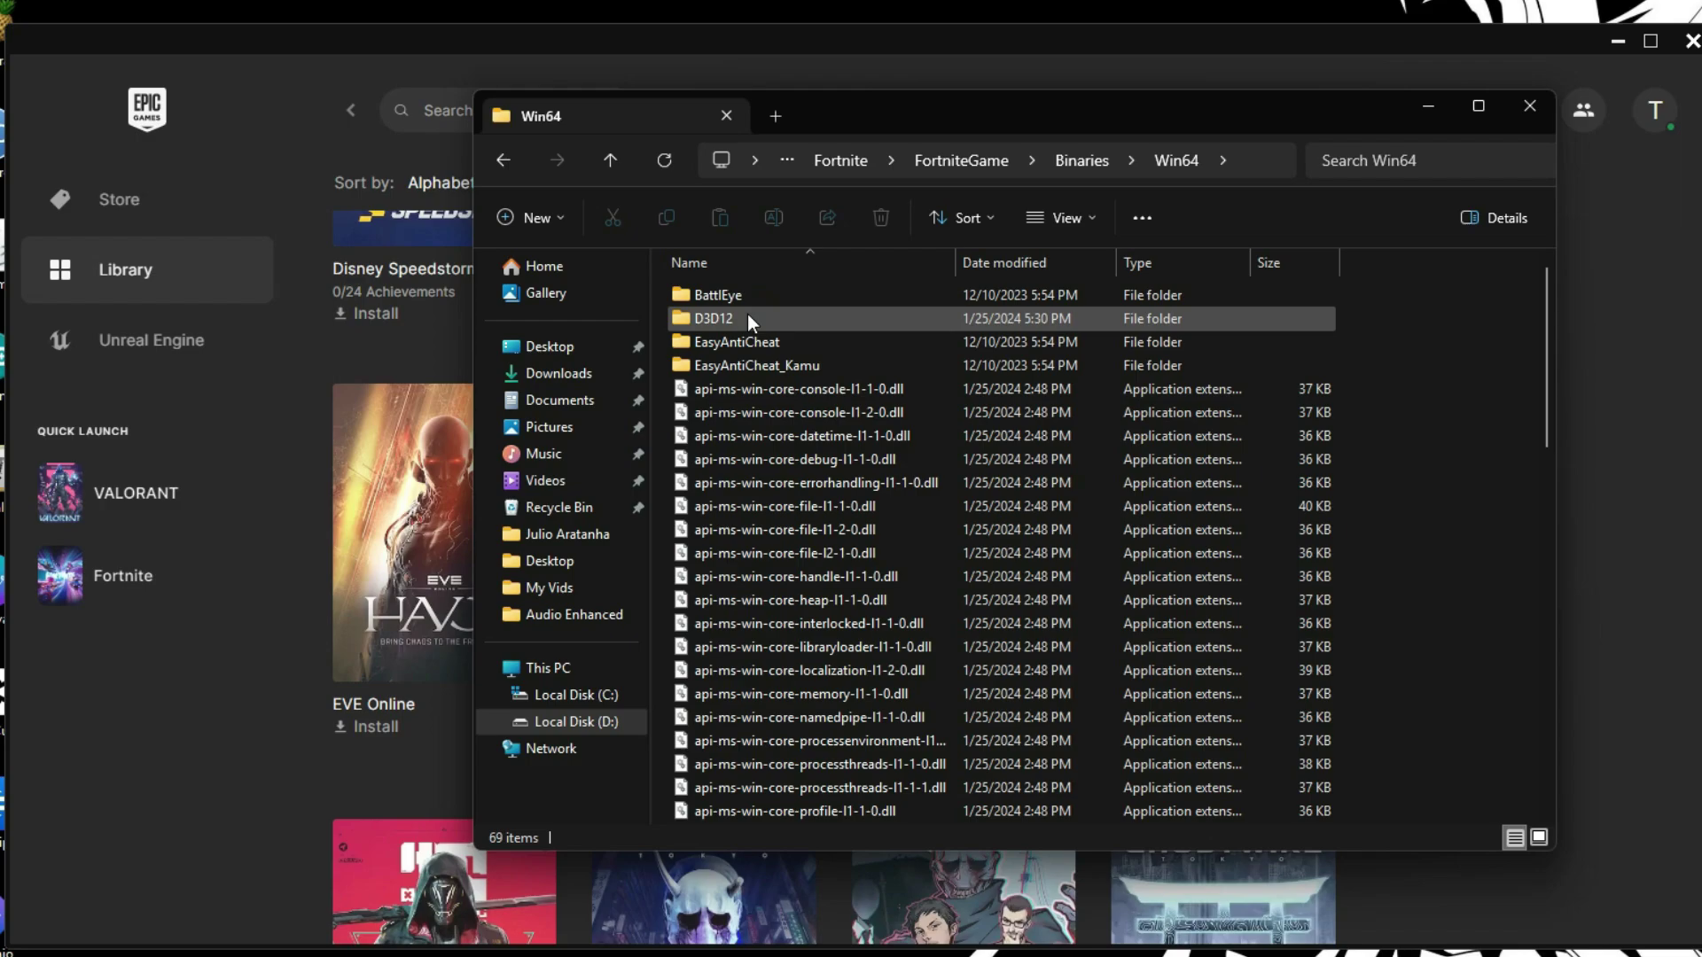
scroll(817, 484, down, 15)
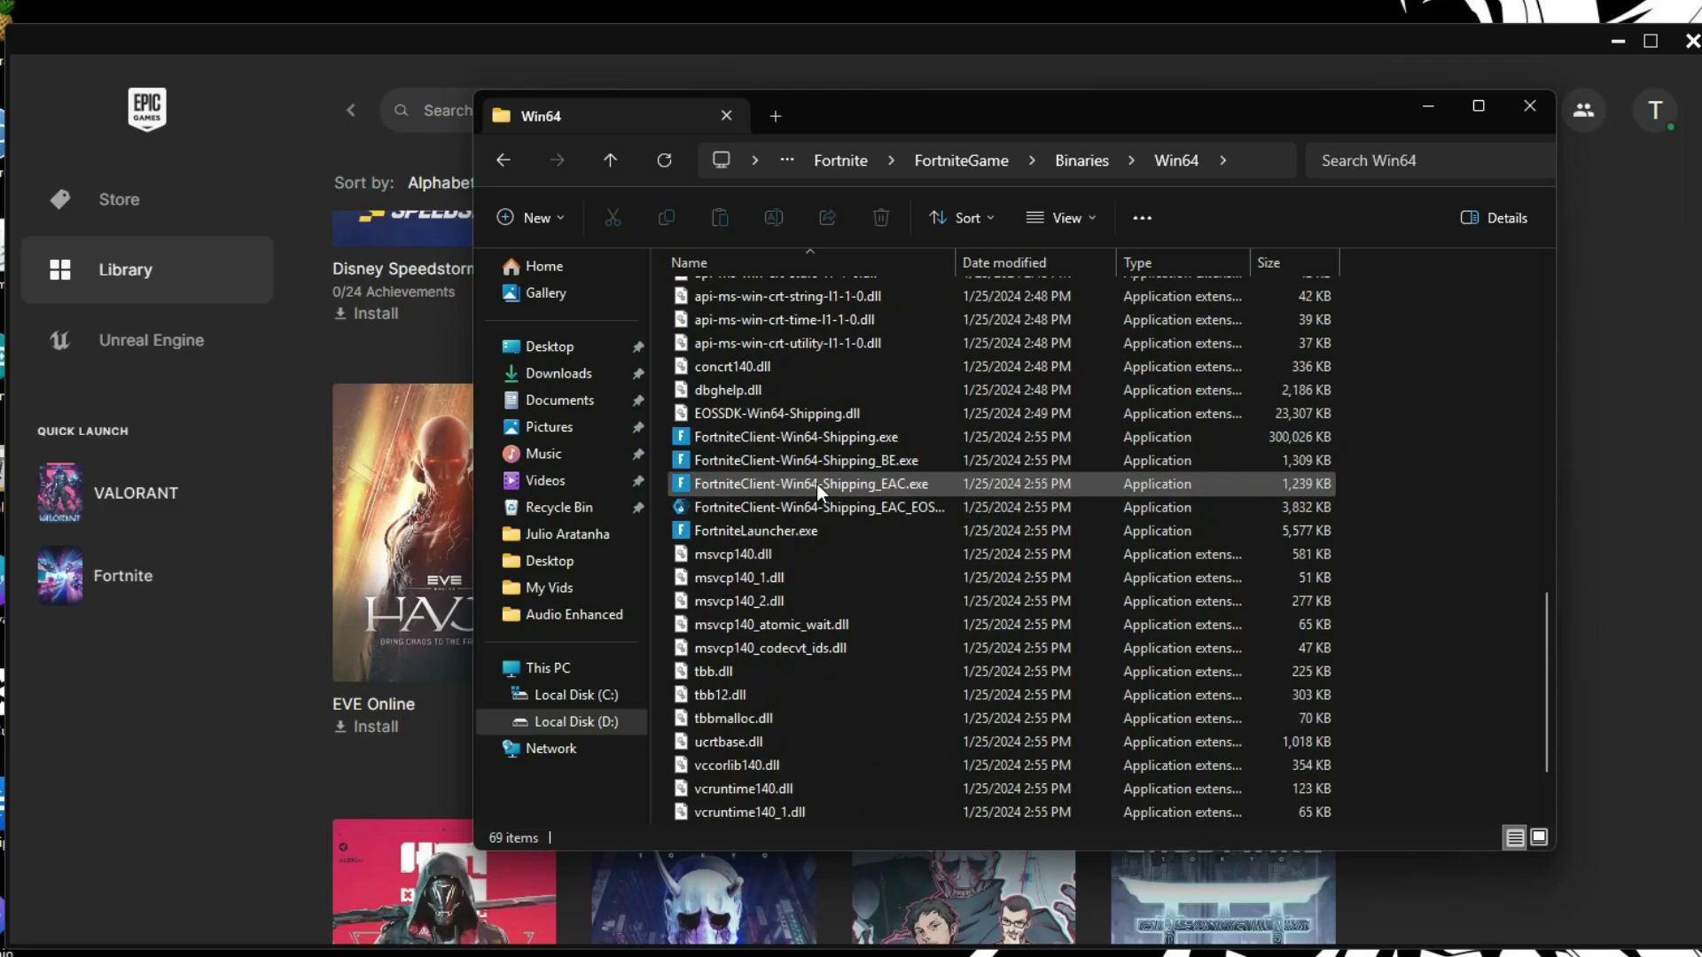
right_click(794, 439)
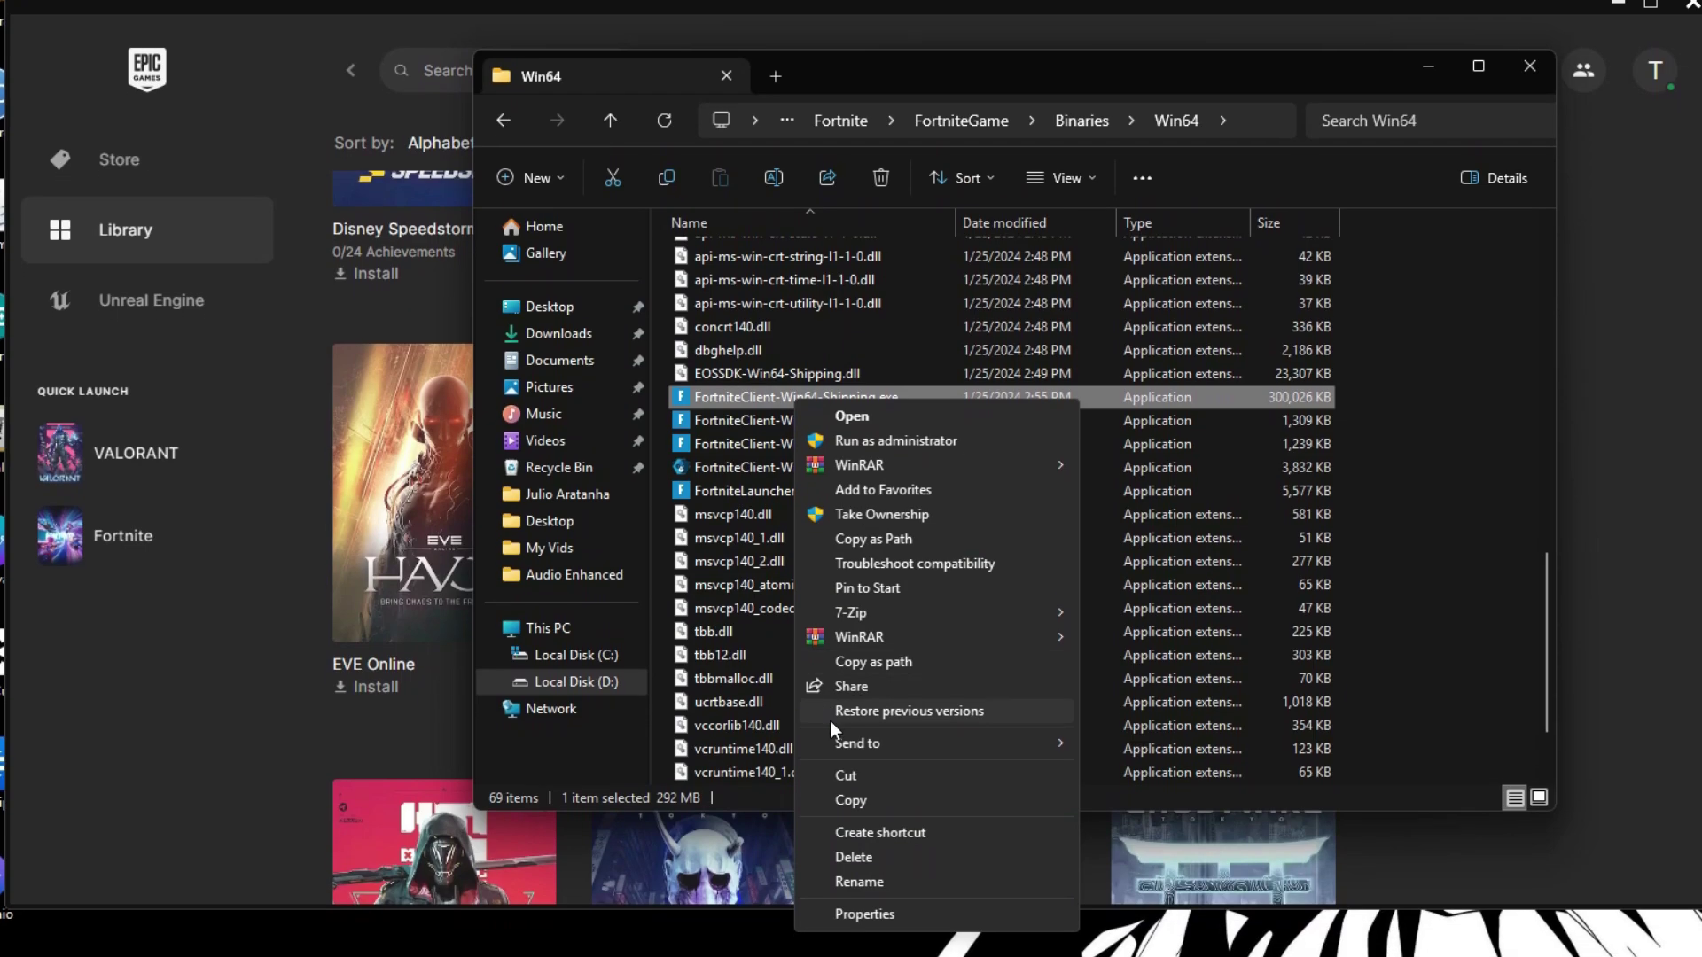
click(840, 937)
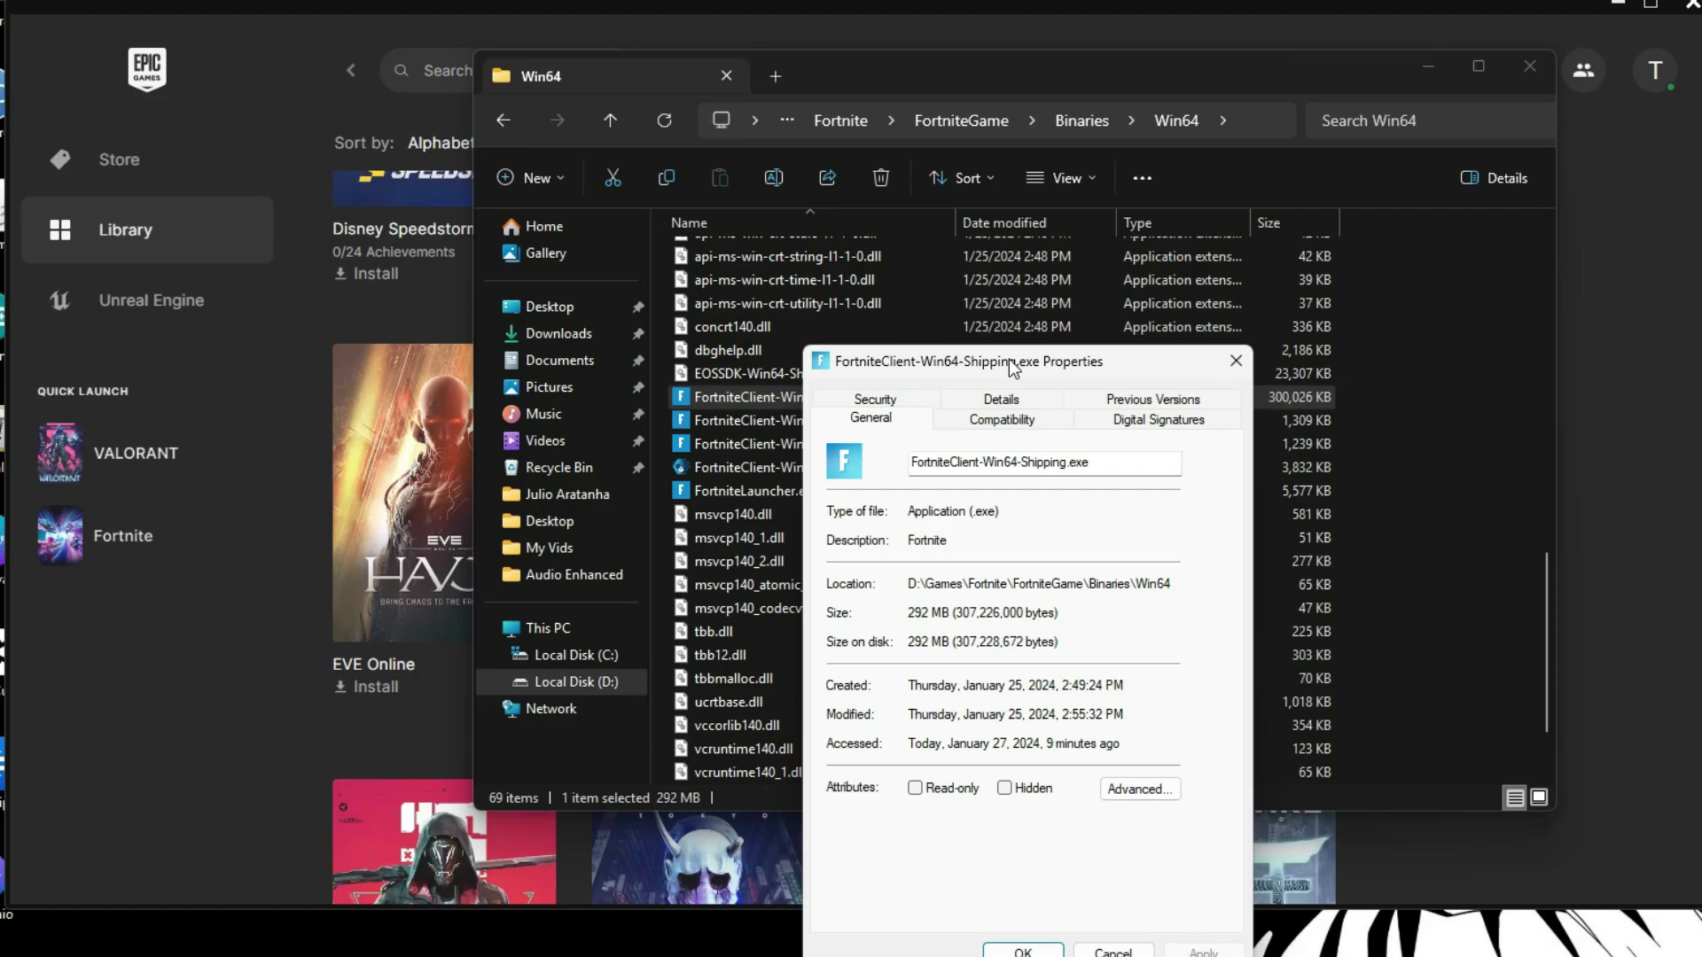
- Under Compatibility, disable fullscreen optimizations, override high DPI scaling by Application, and apply
drag(1013, 366, 855, 146)
click(846, 198)
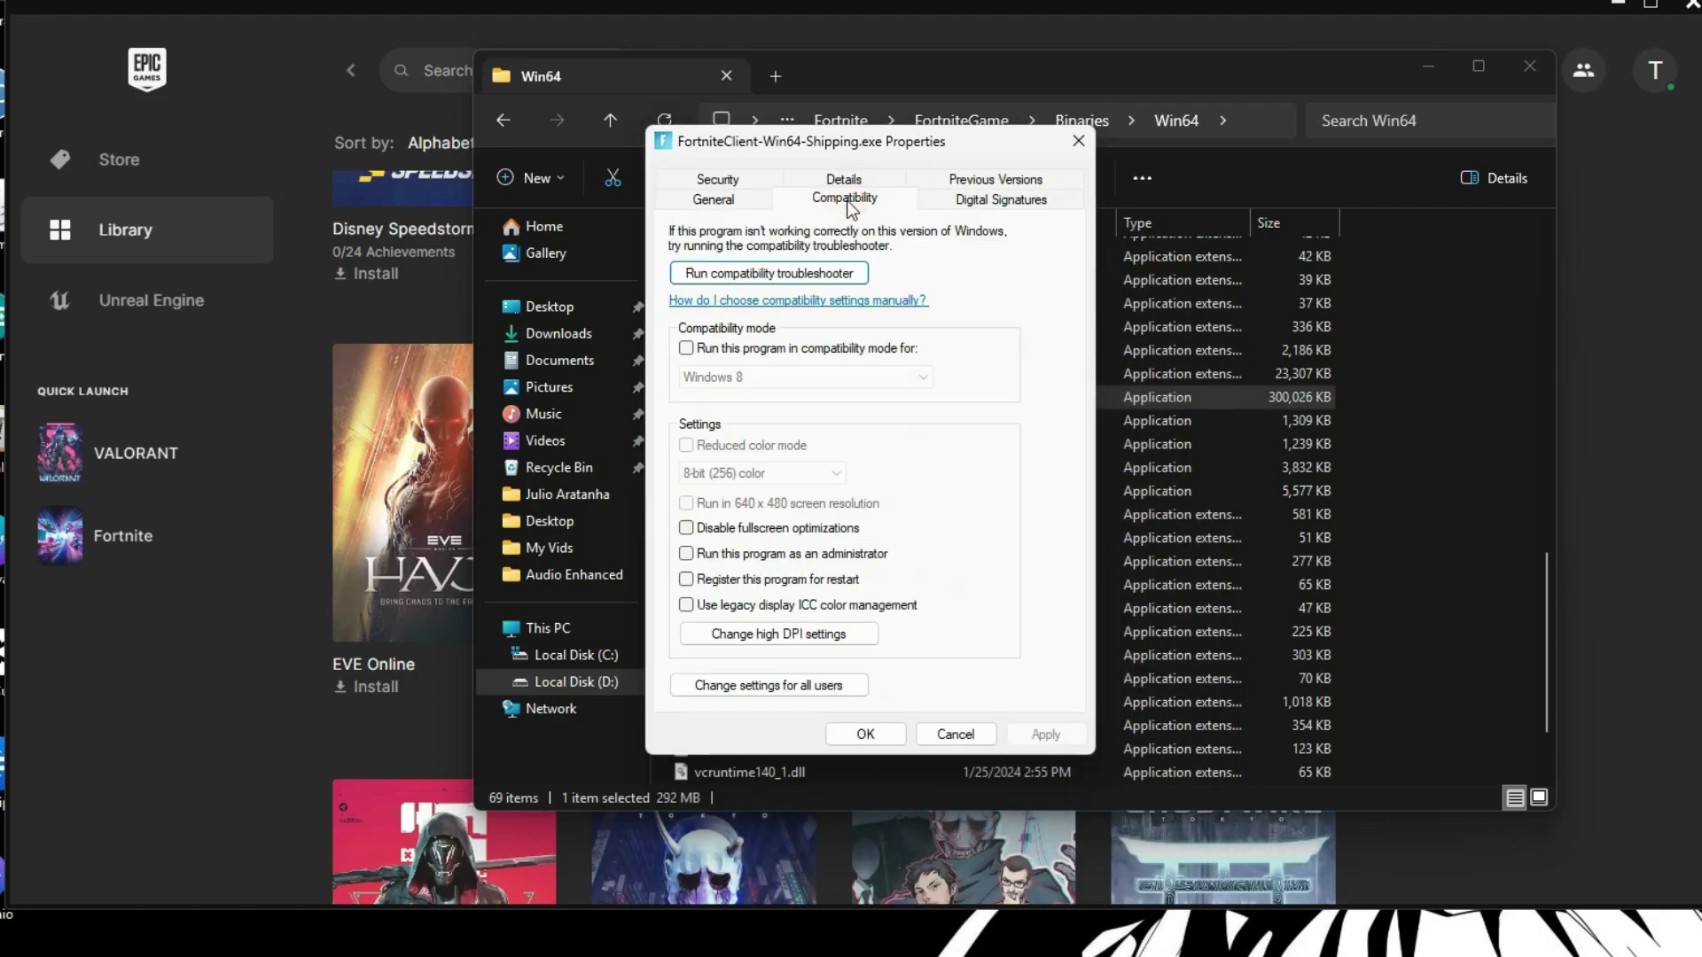
click(736, 529)
click(746, 640)
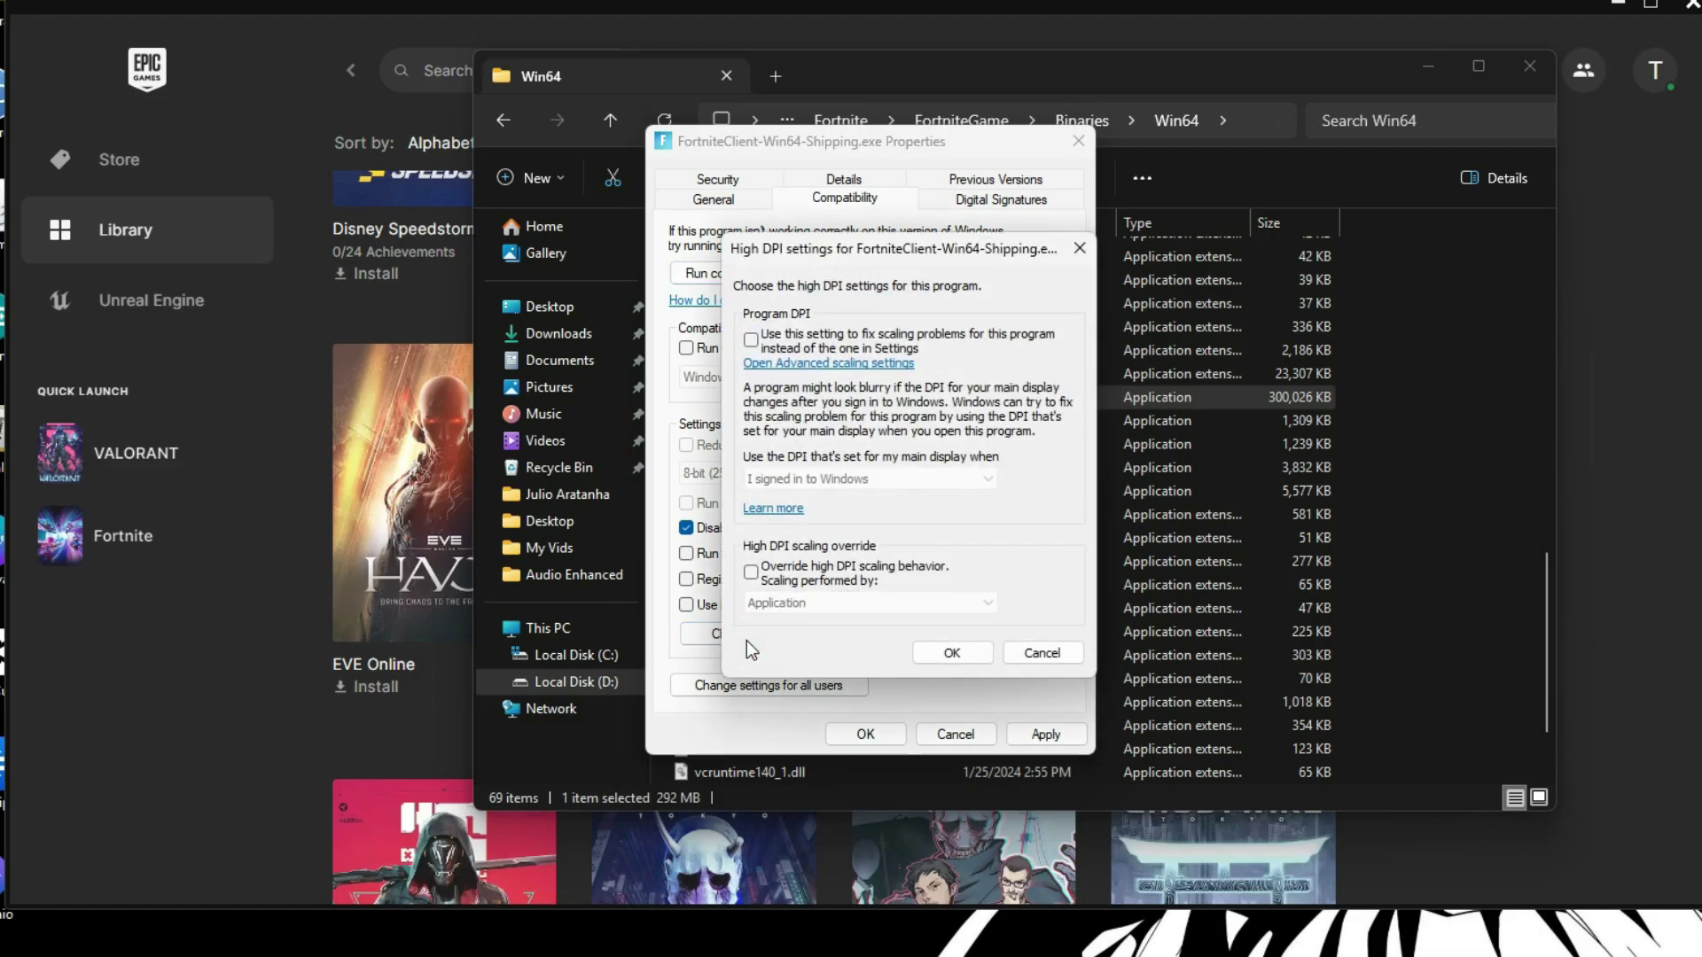
click(751, 572)
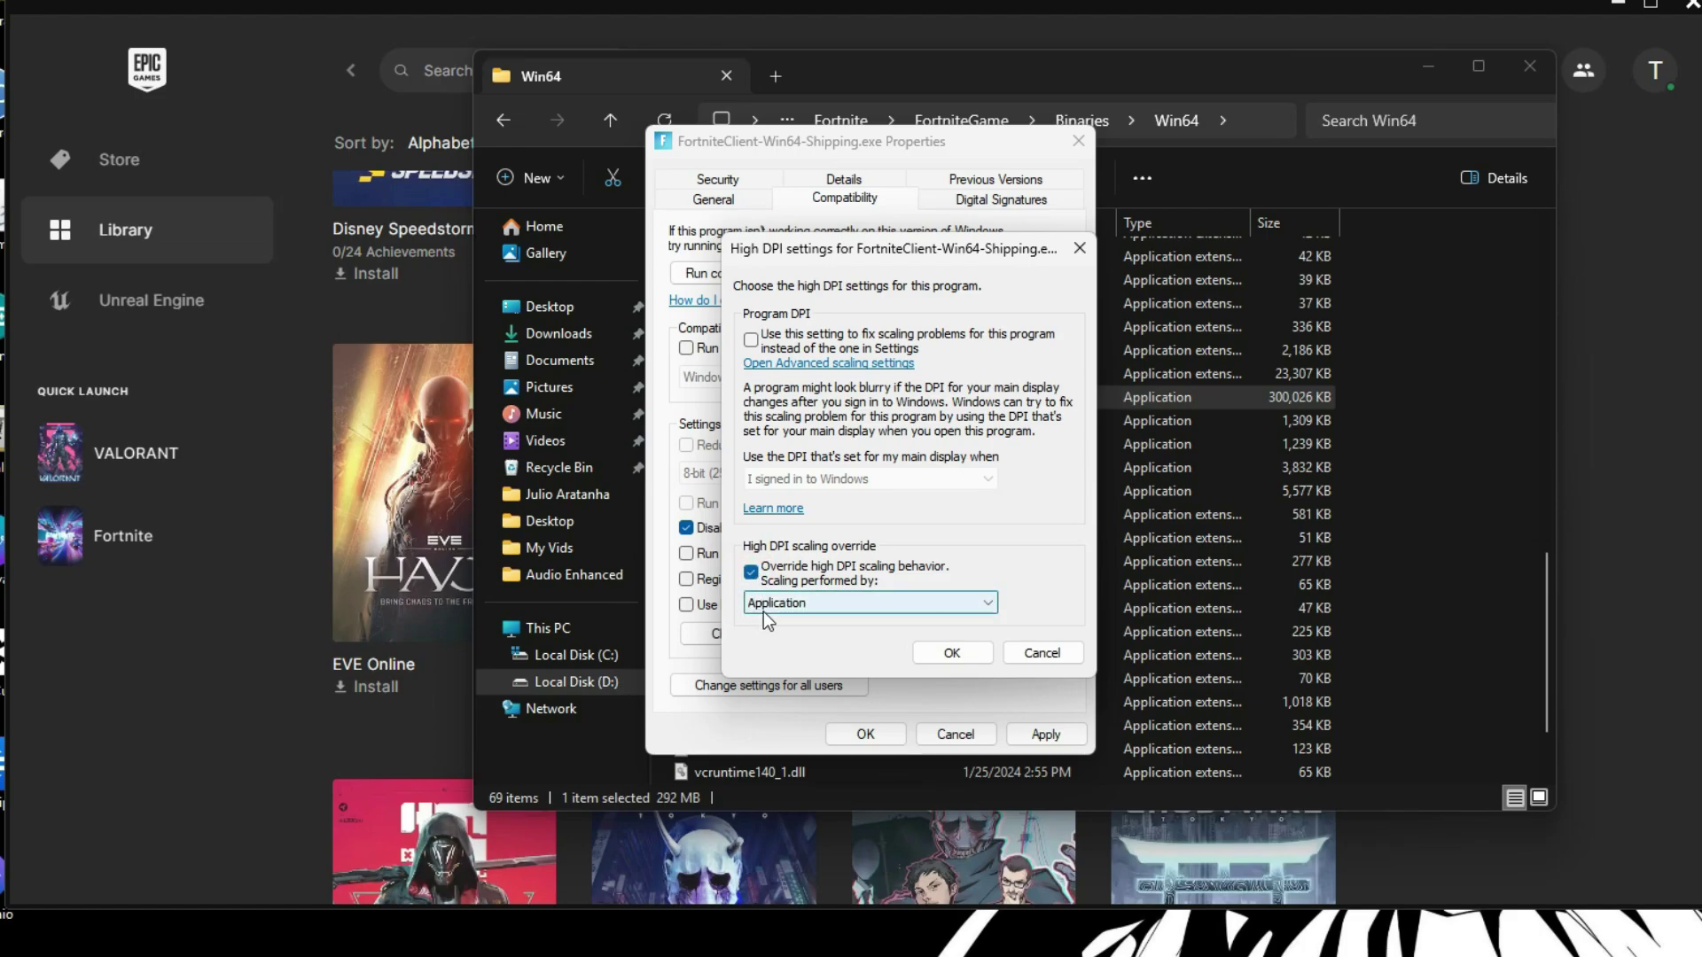
click(955, 656)
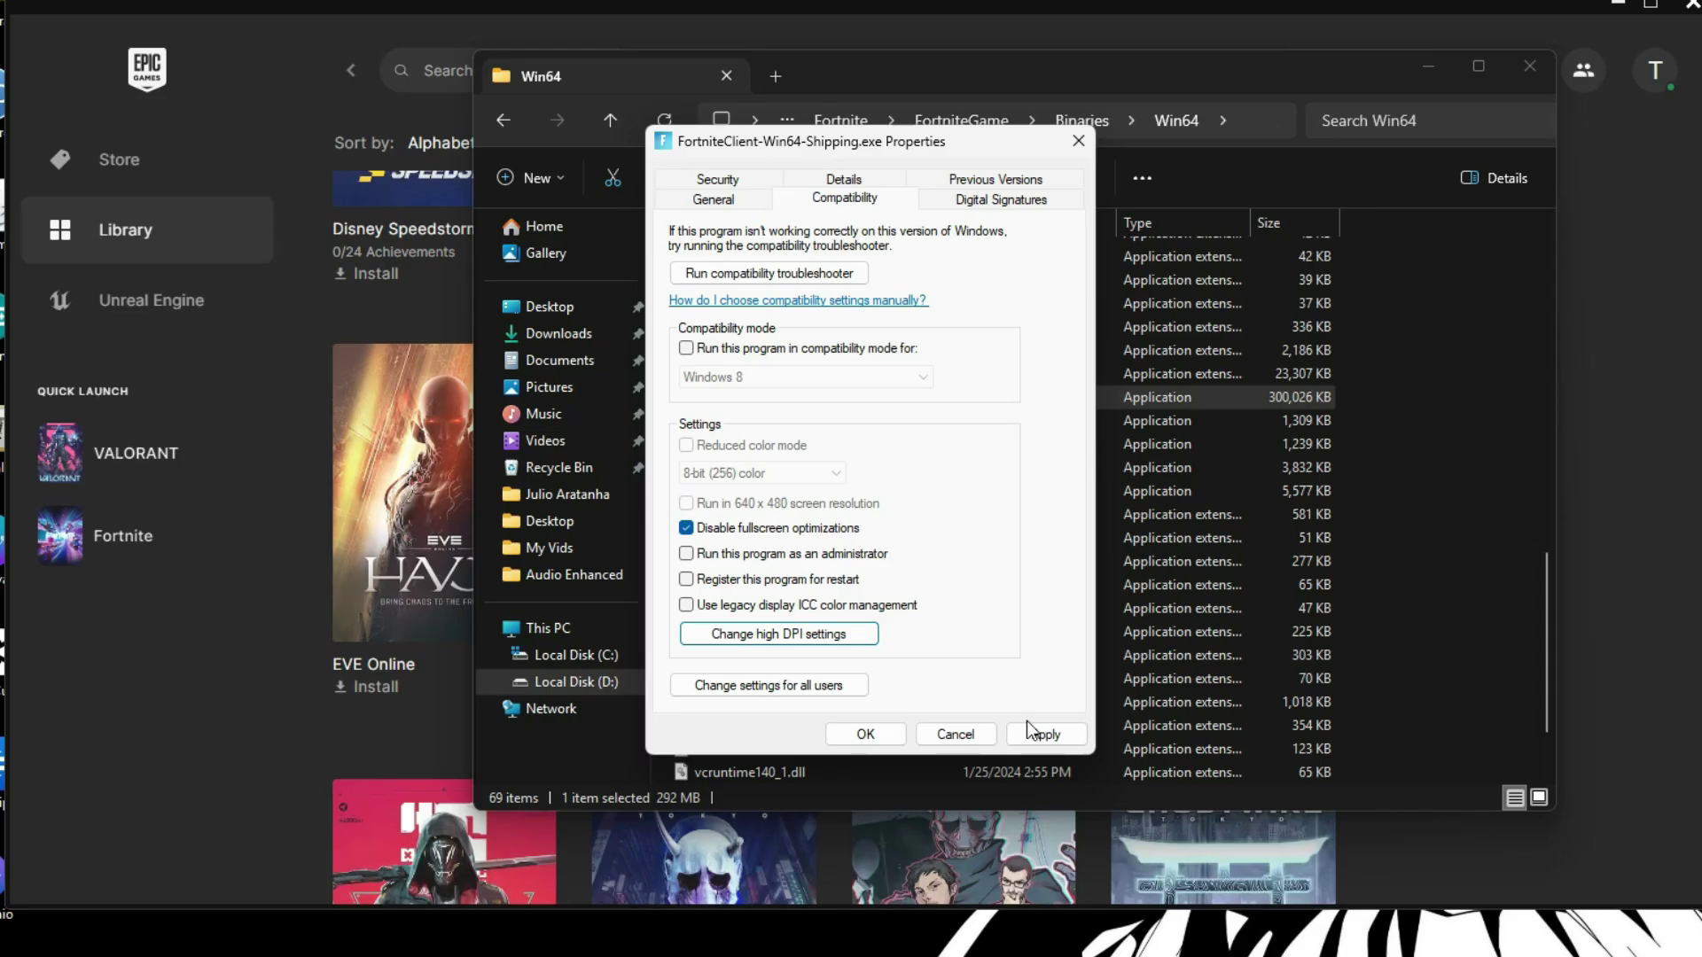
click(1045, 734)
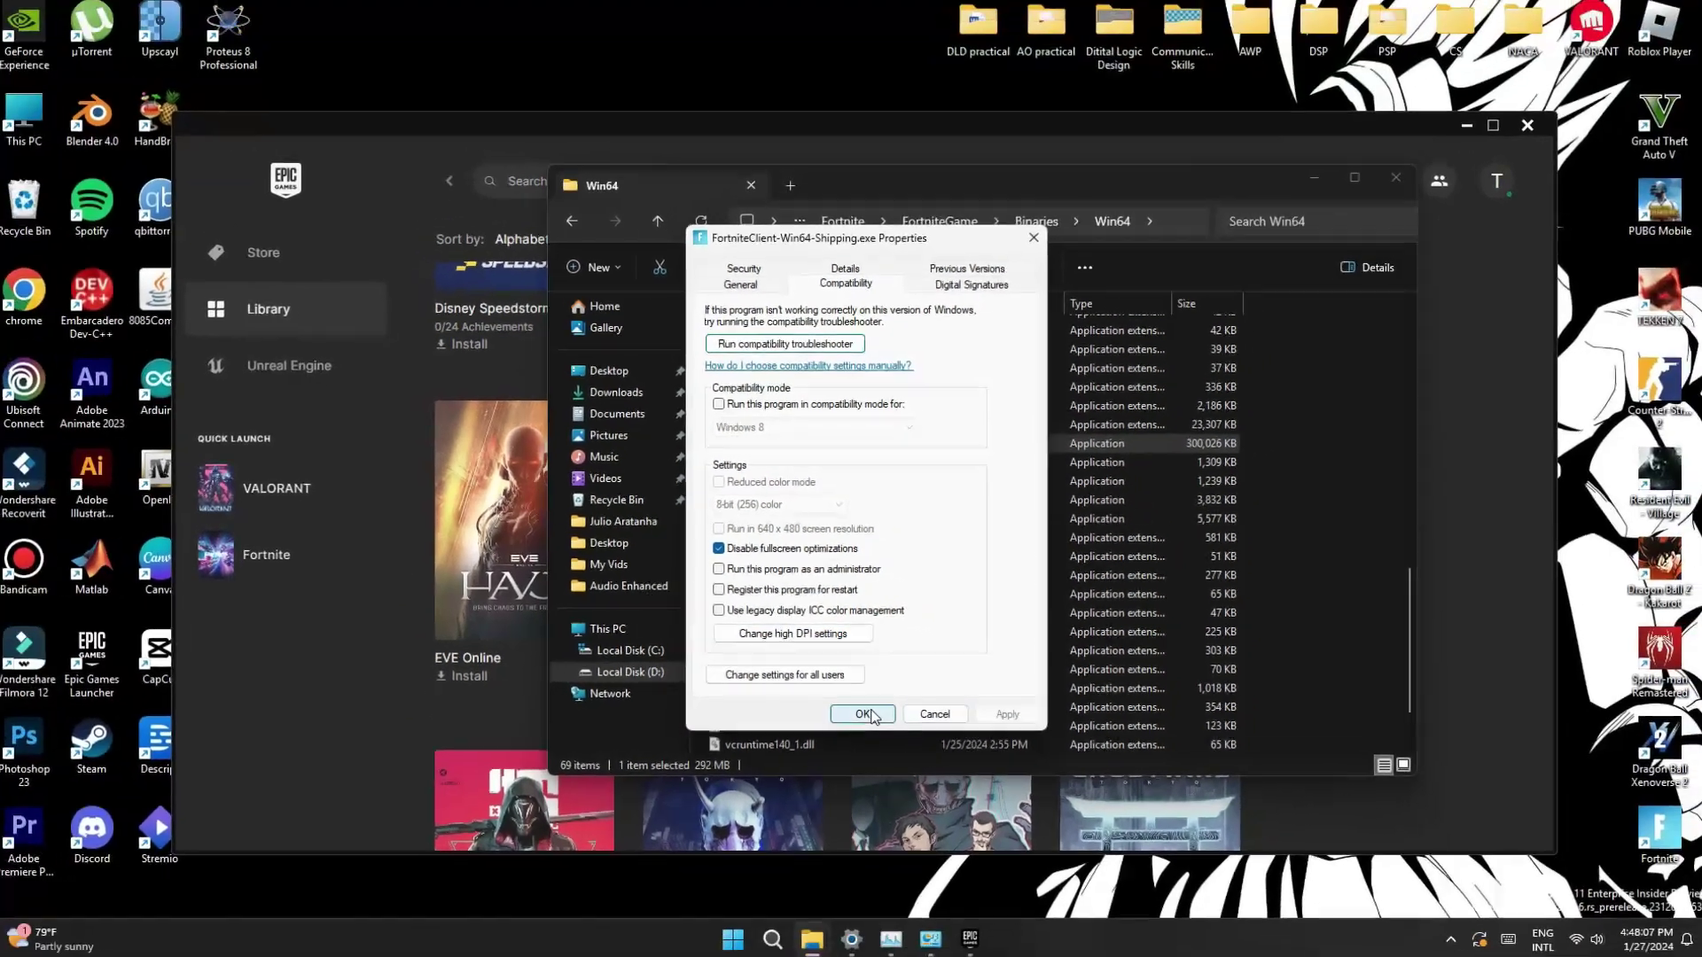
click(862, 714)
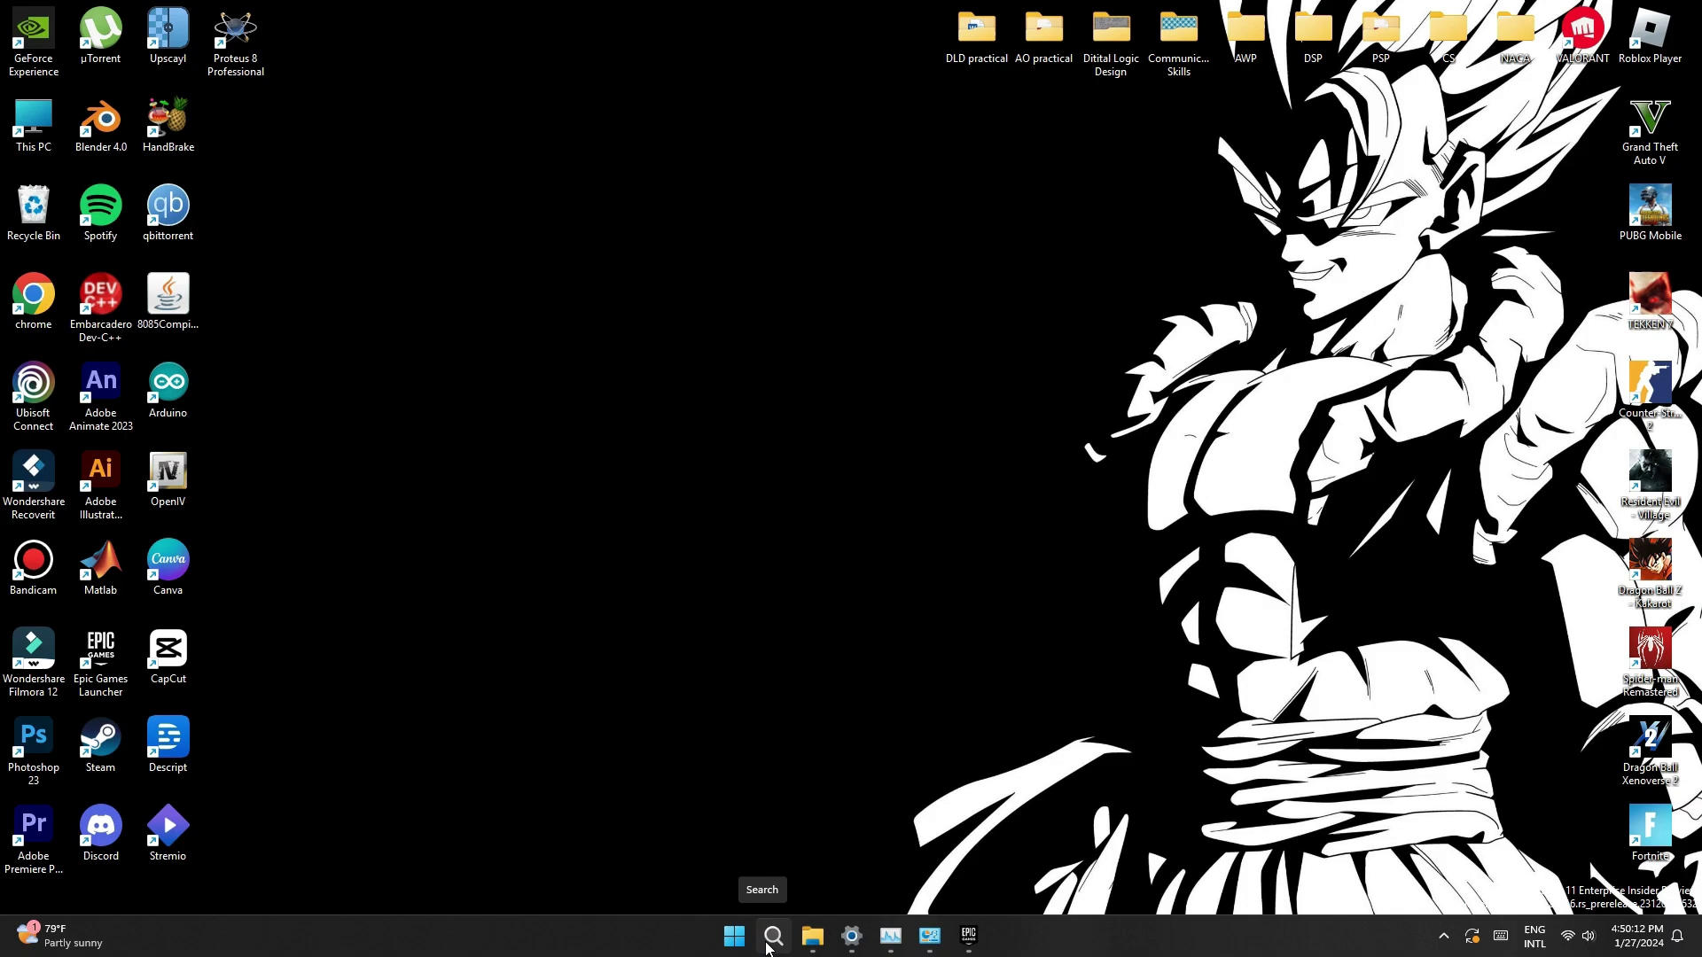
- Run sfc /scannow in a Command Prompt opened as administrator
click(769, 941)
text(cmd)
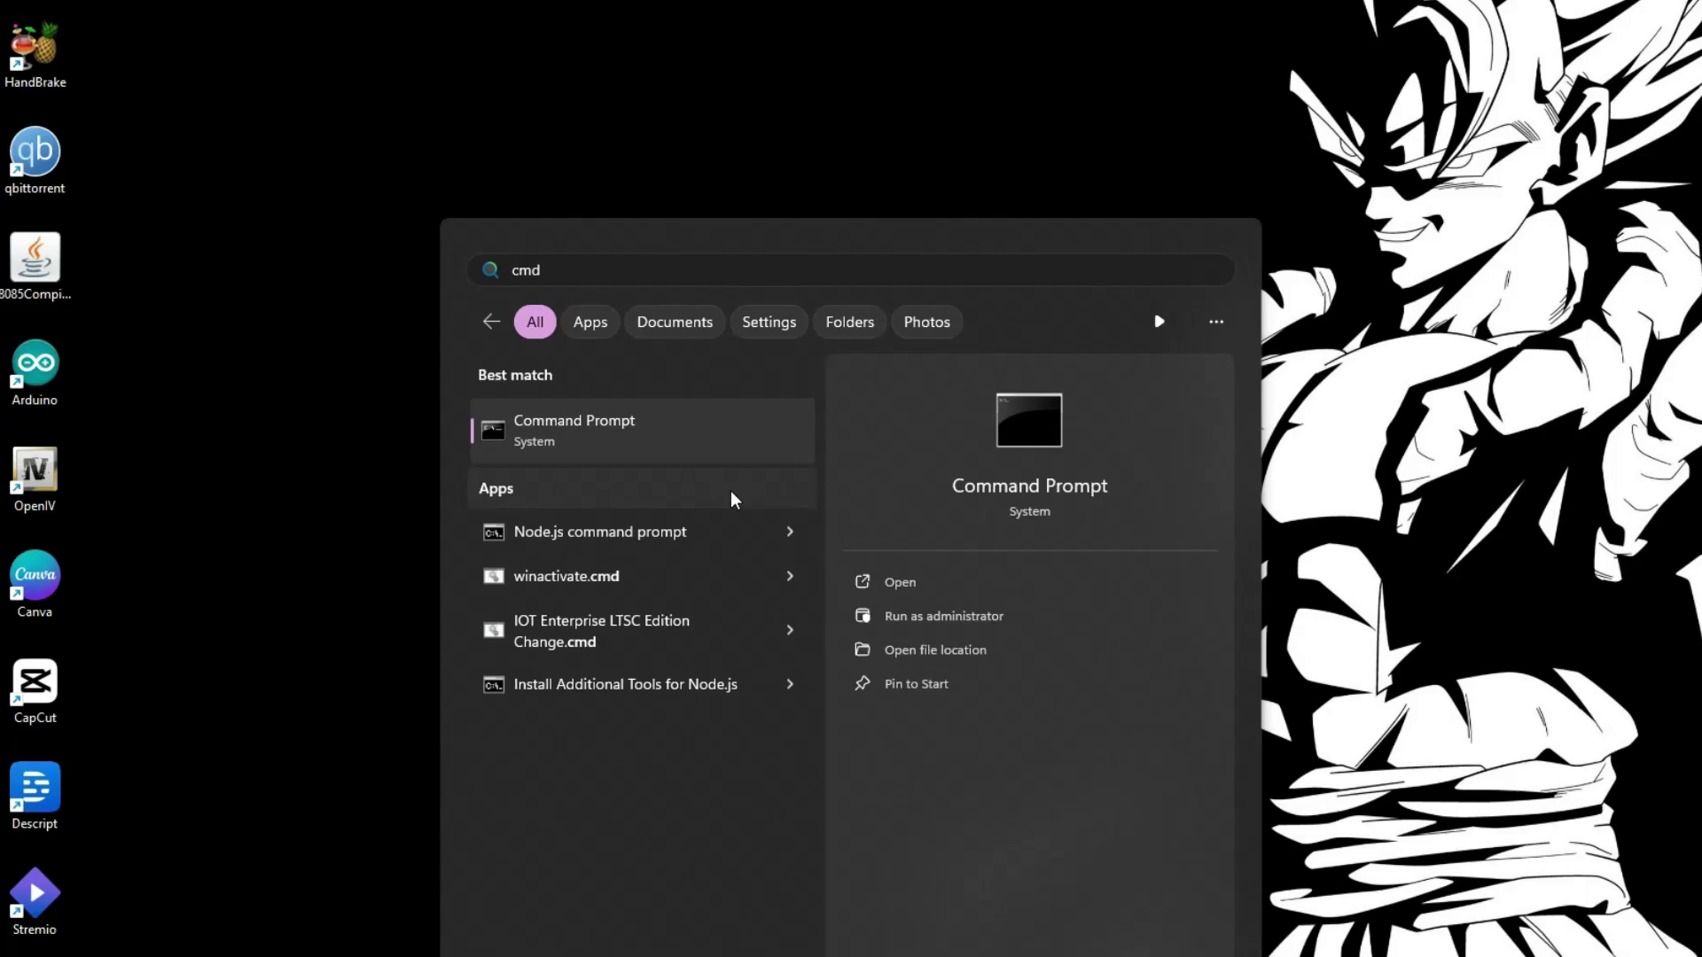
click(964, 631)
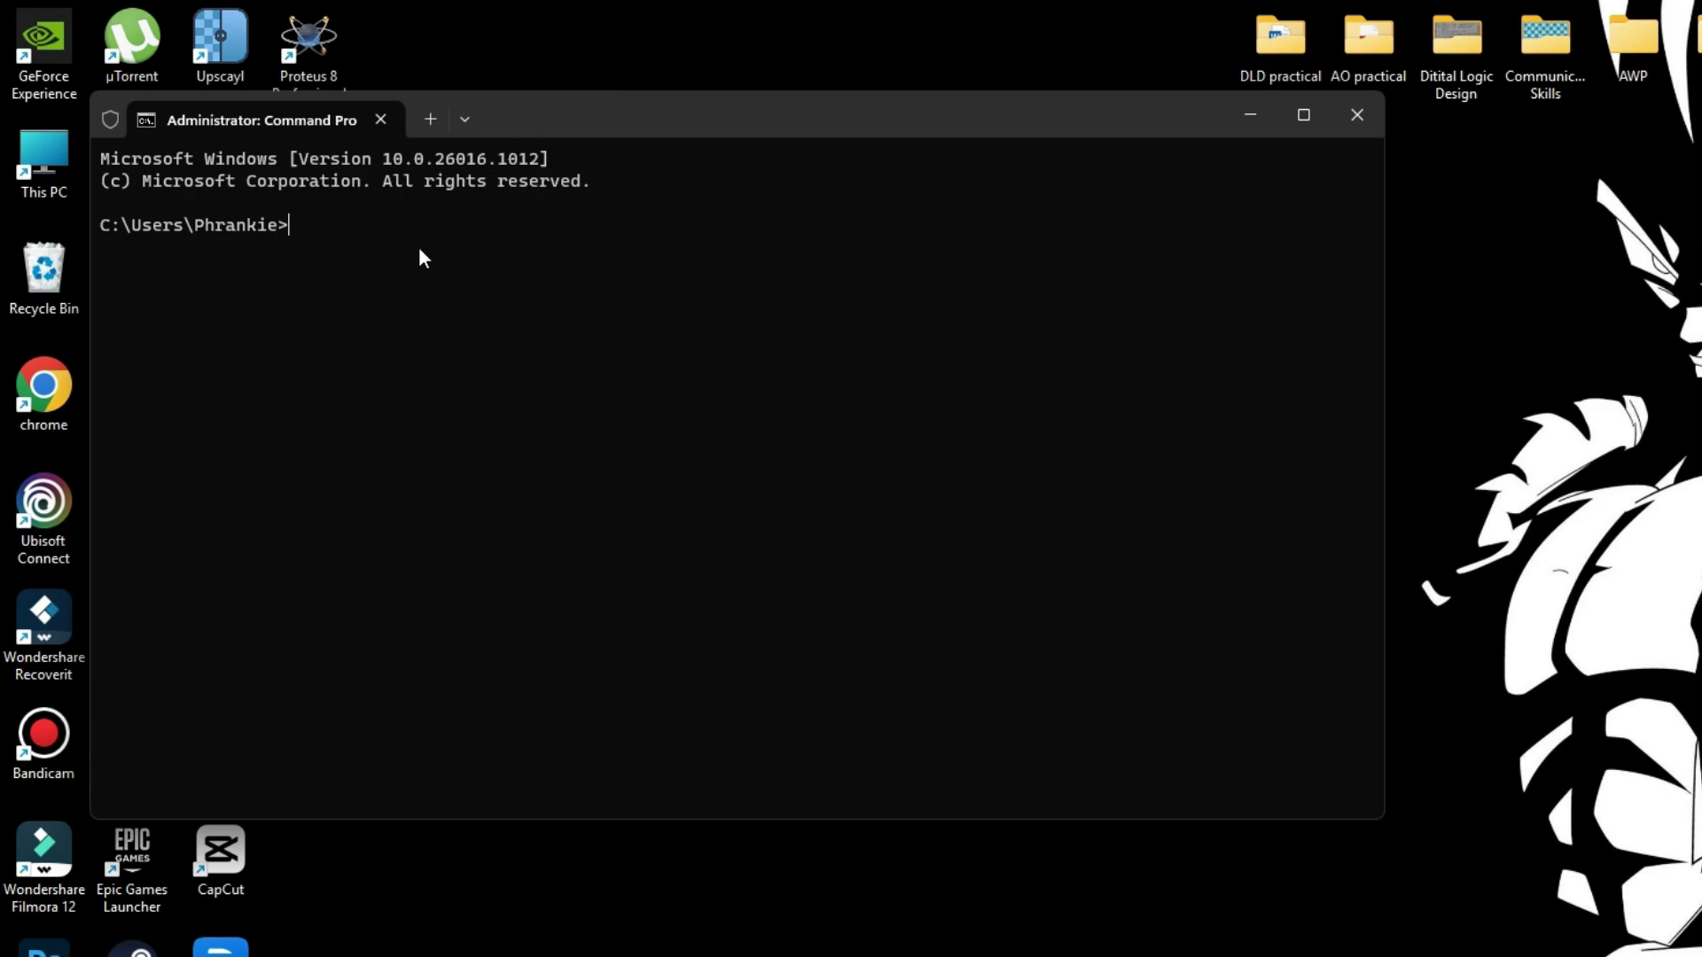
text(sfc /scannow)
key(Return)
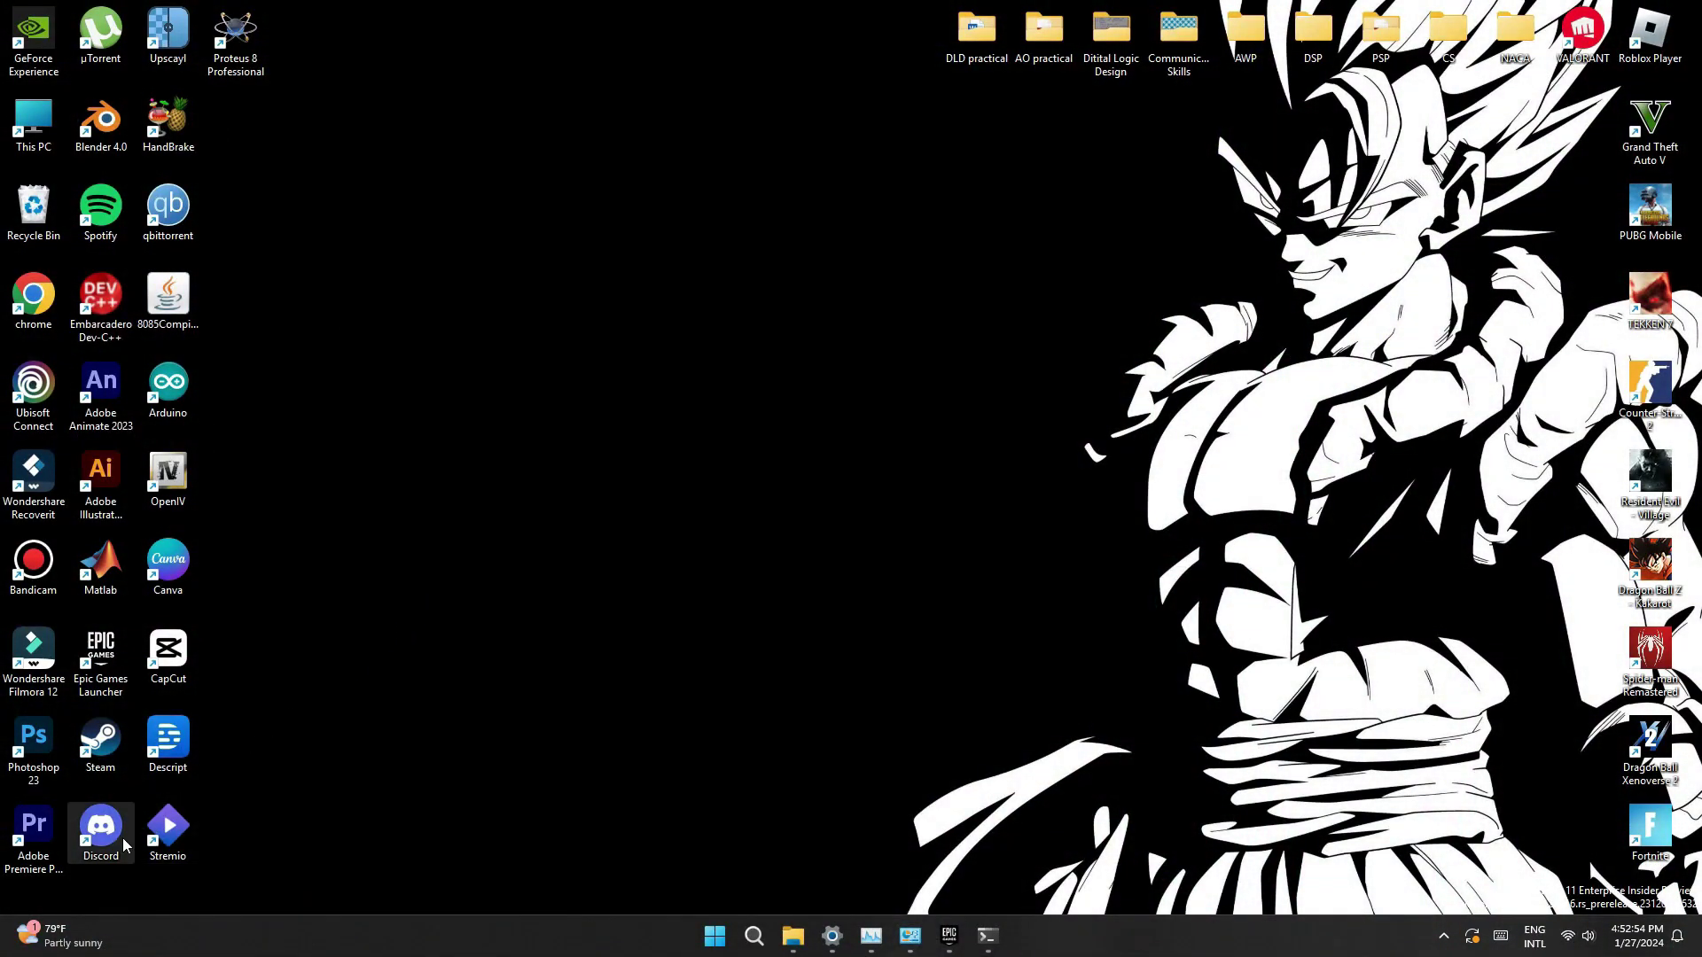
- Turn off Hardware Acceleration in Discord's Advanced settings and confirm the relaunch
double_click(100, 828)
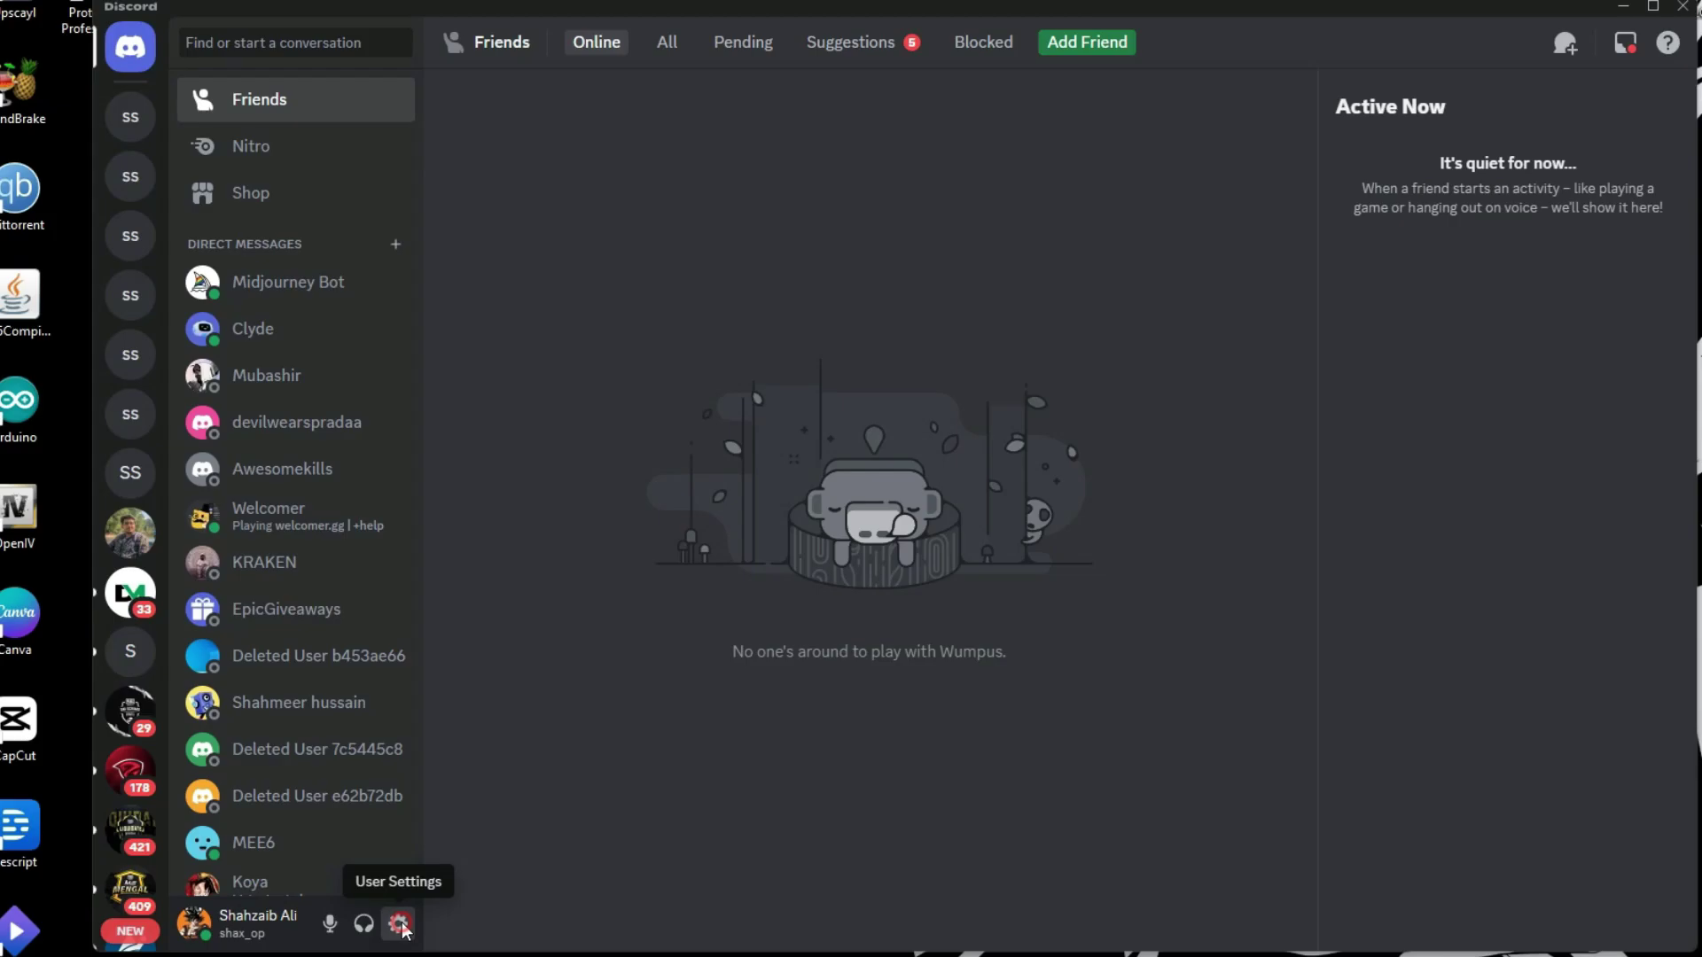
click(472, 837)
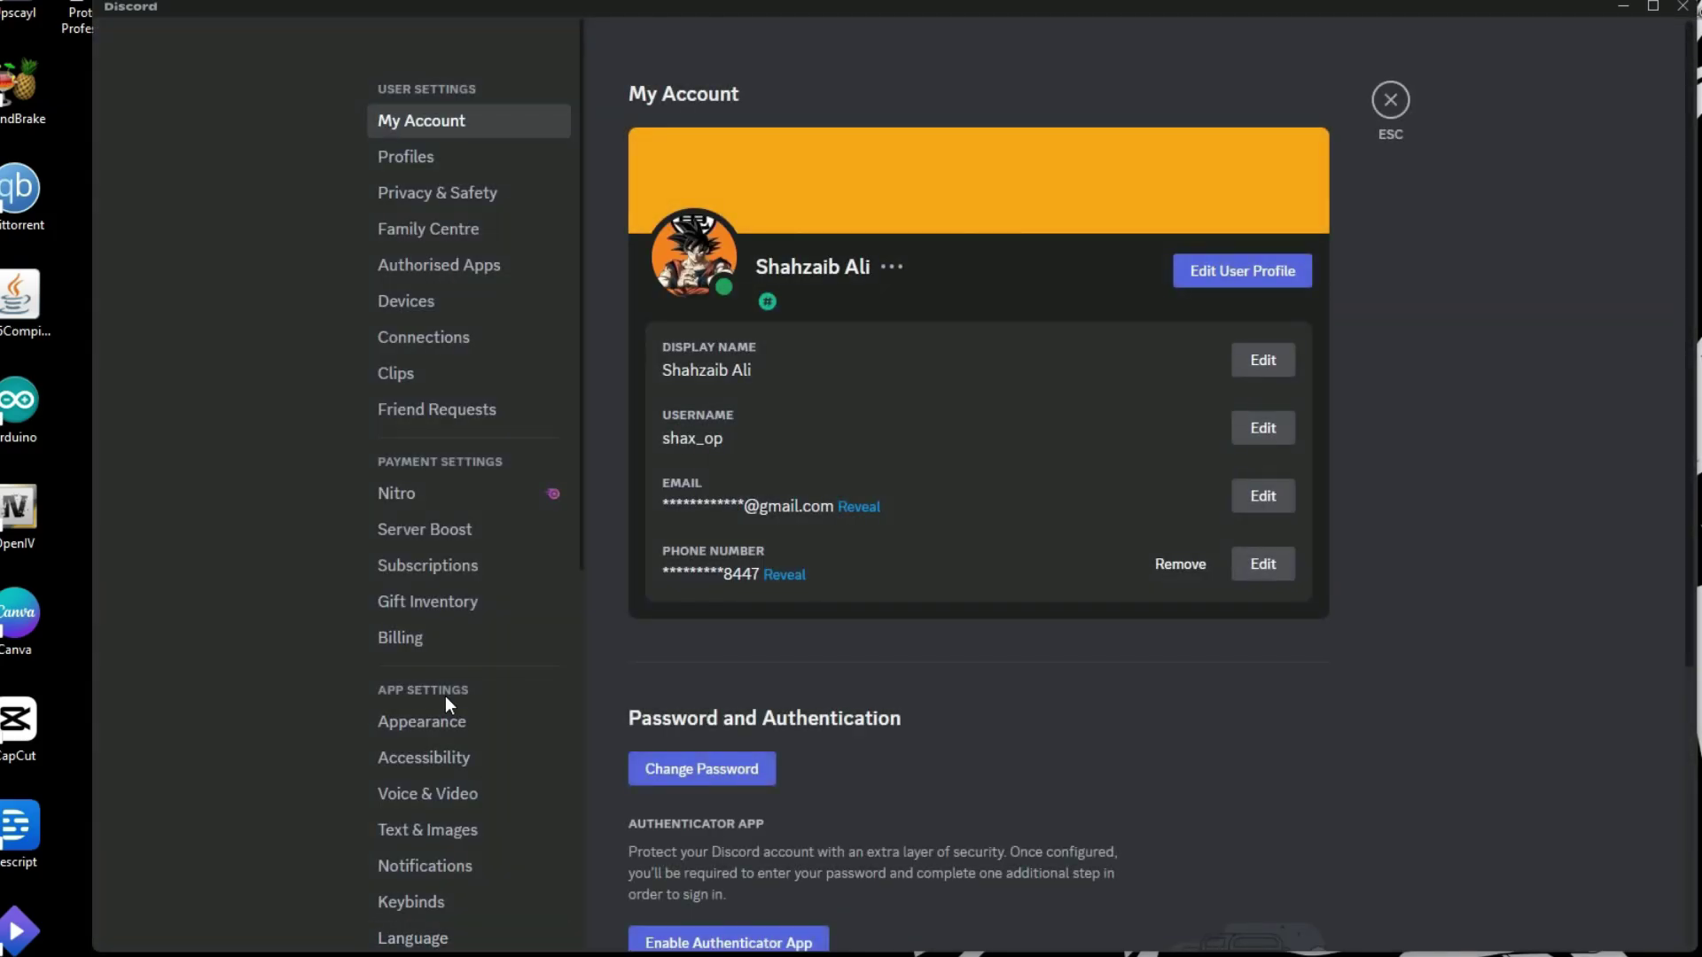
scroll(445, 695, down, 3)
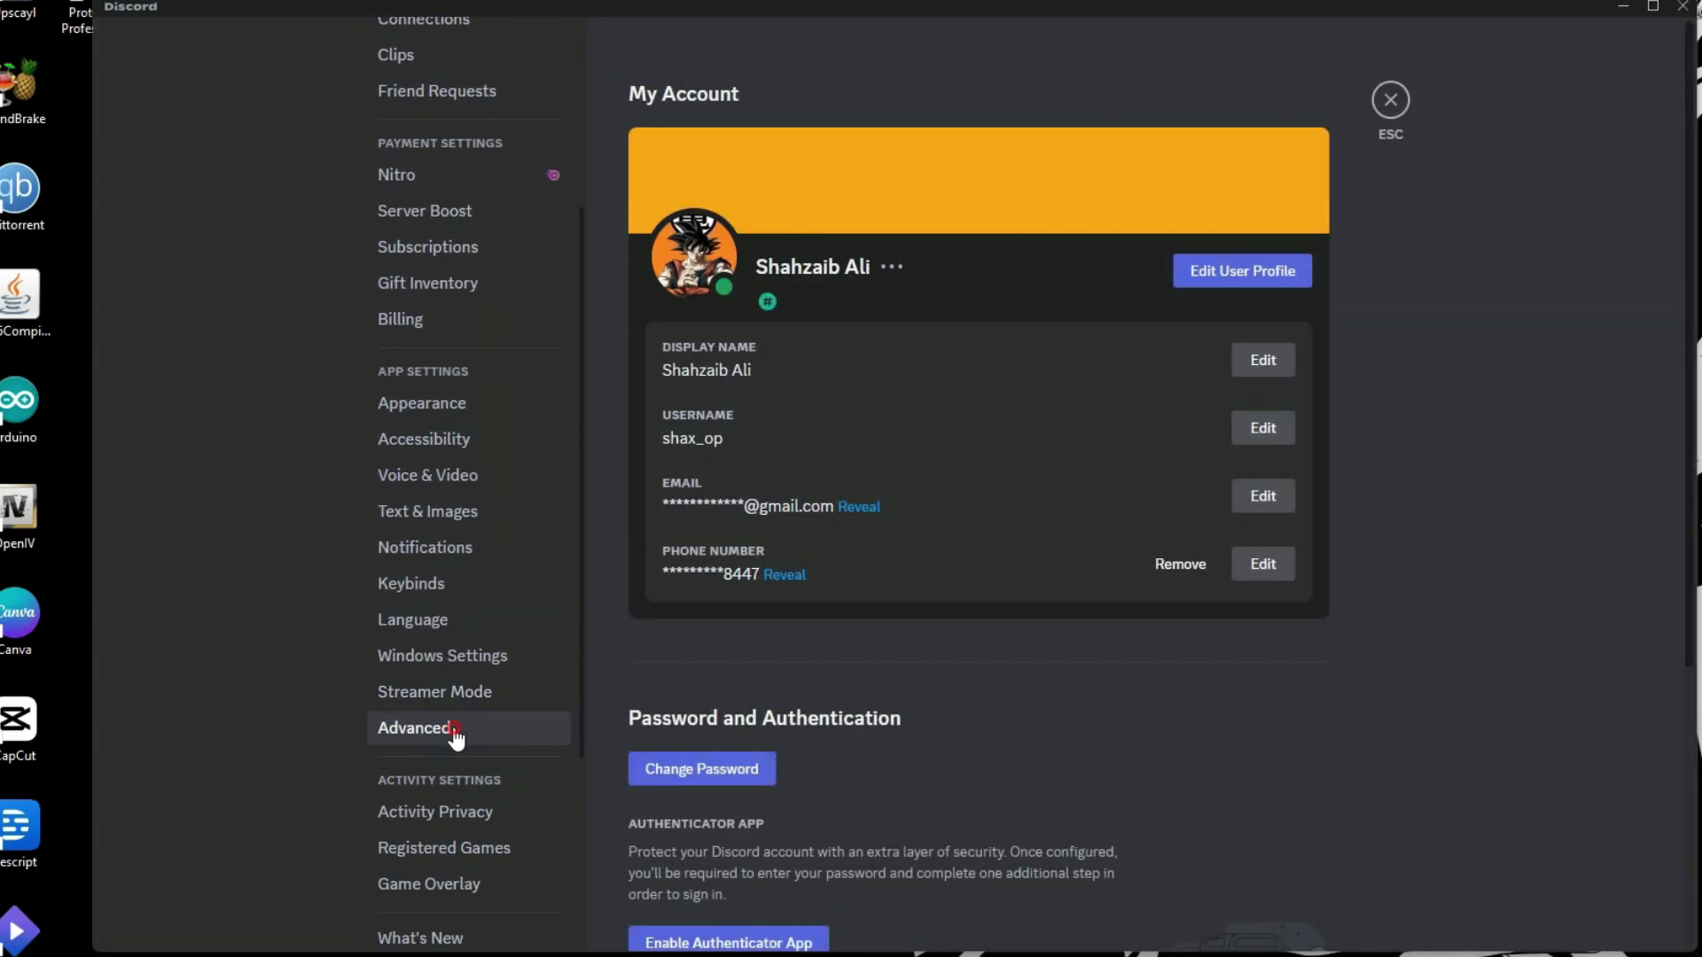
click(454, 729)
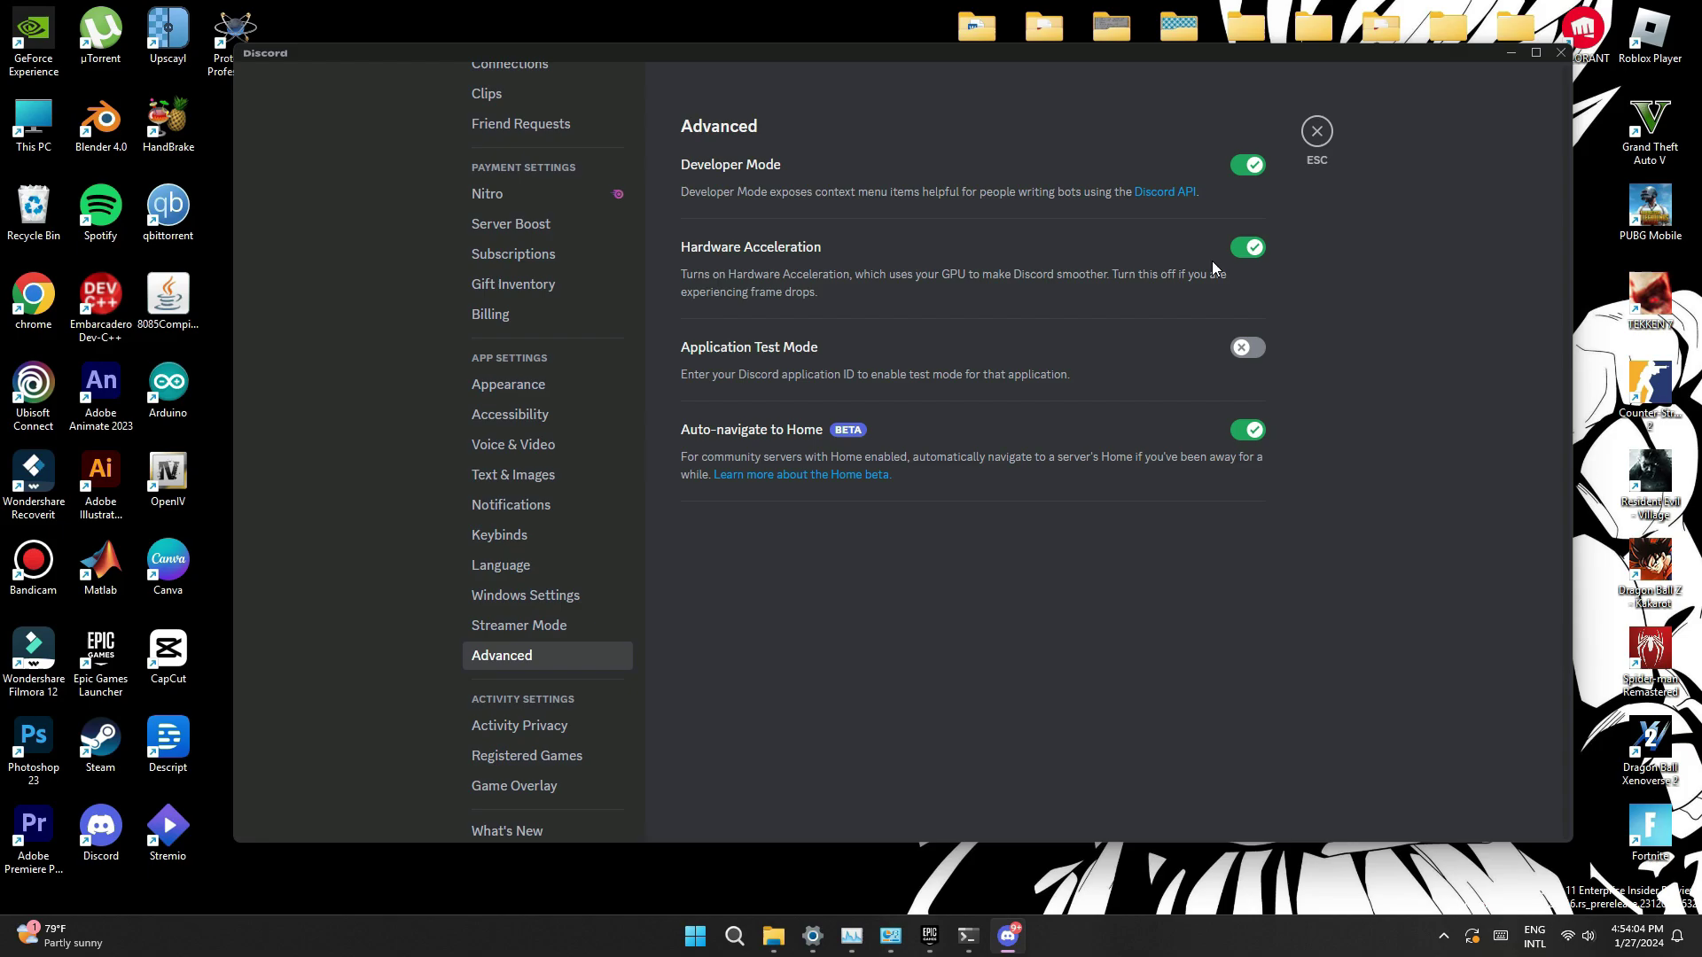
click(1241, 248)
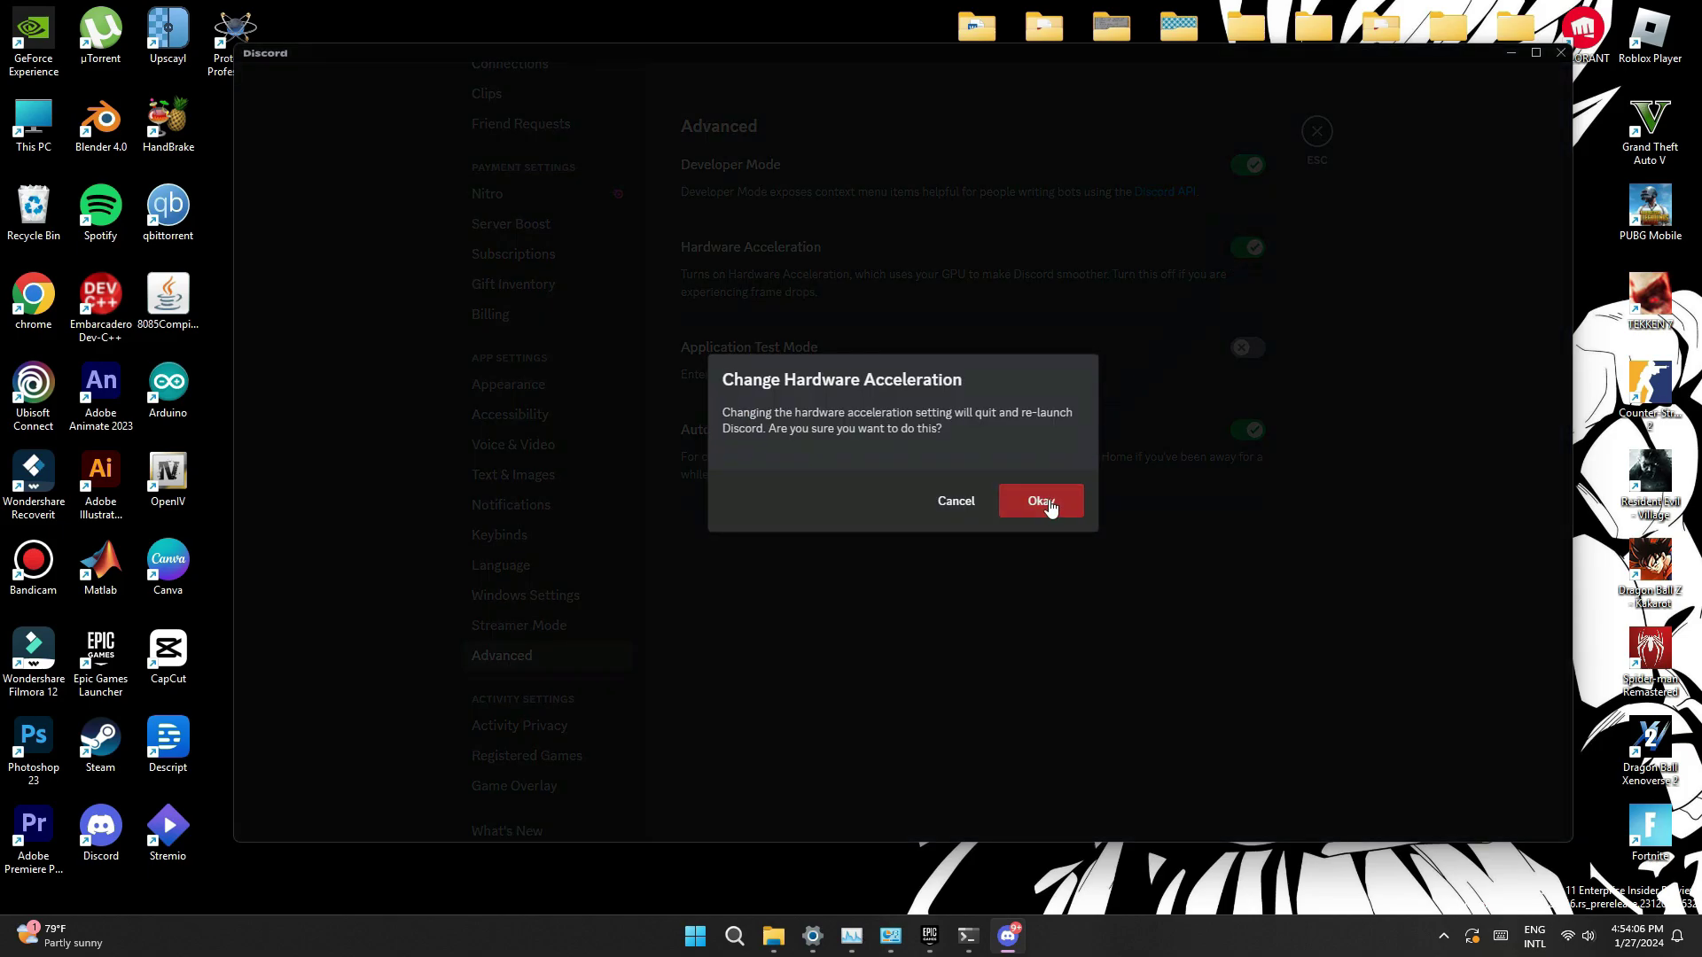
click(1042, 502)
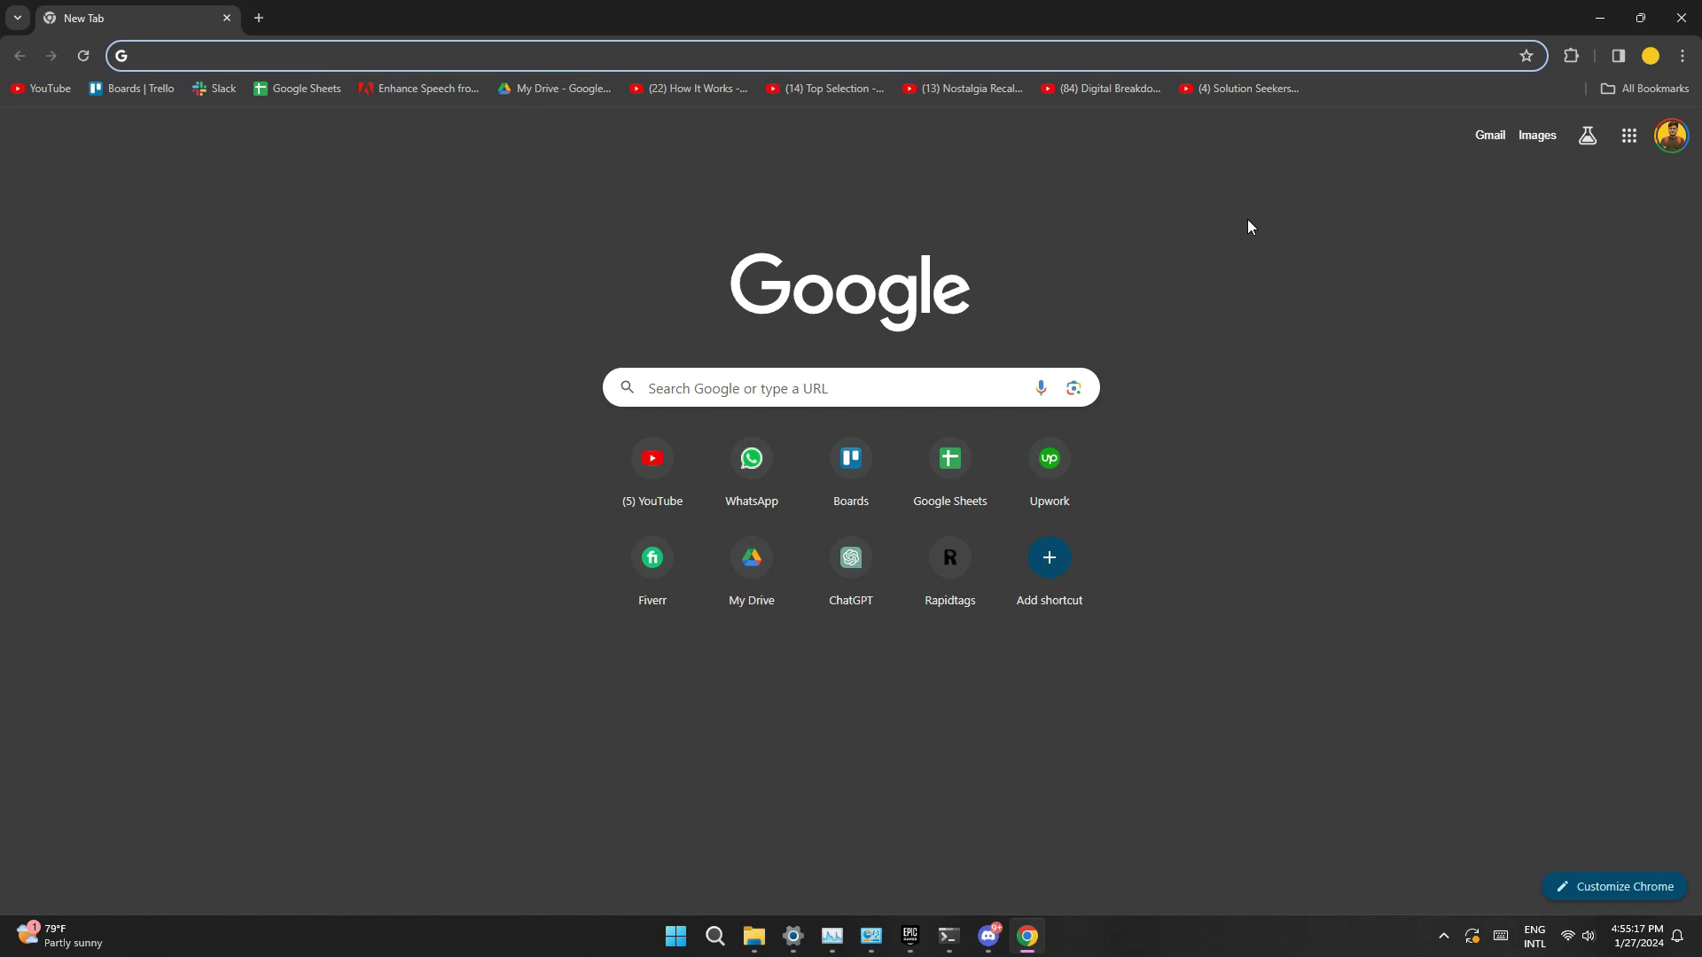
- Check the System section of Google Chrome's settings via the browser menu
click(1682, 56)
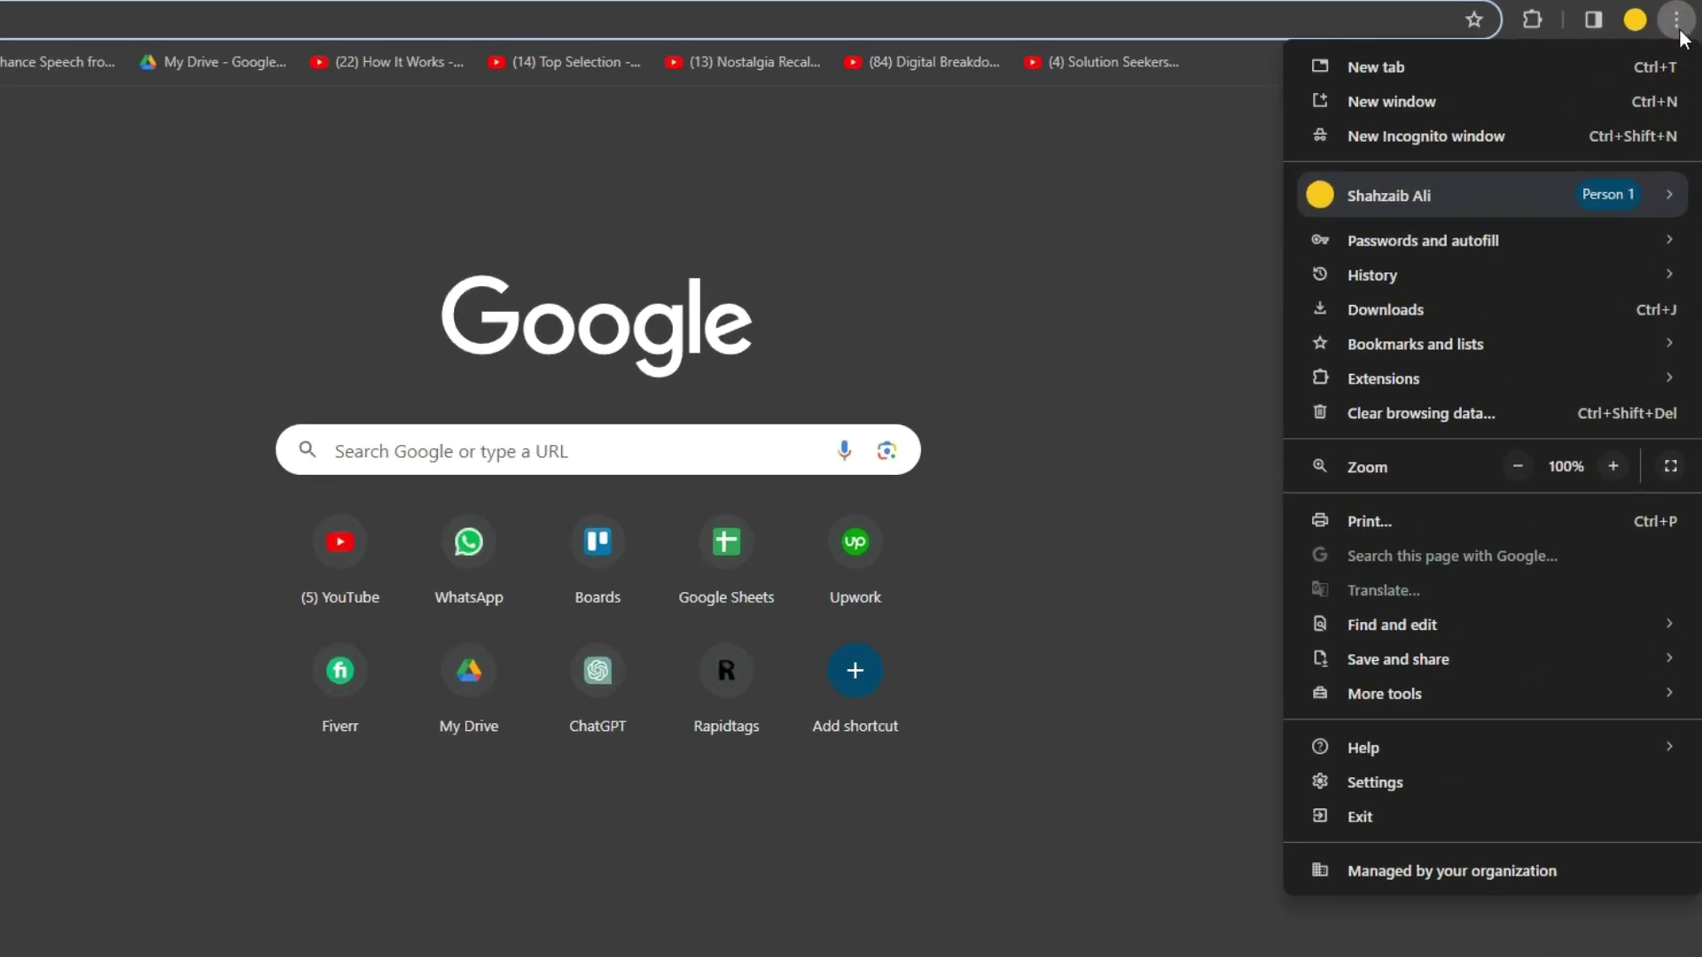
click(1496, 777)
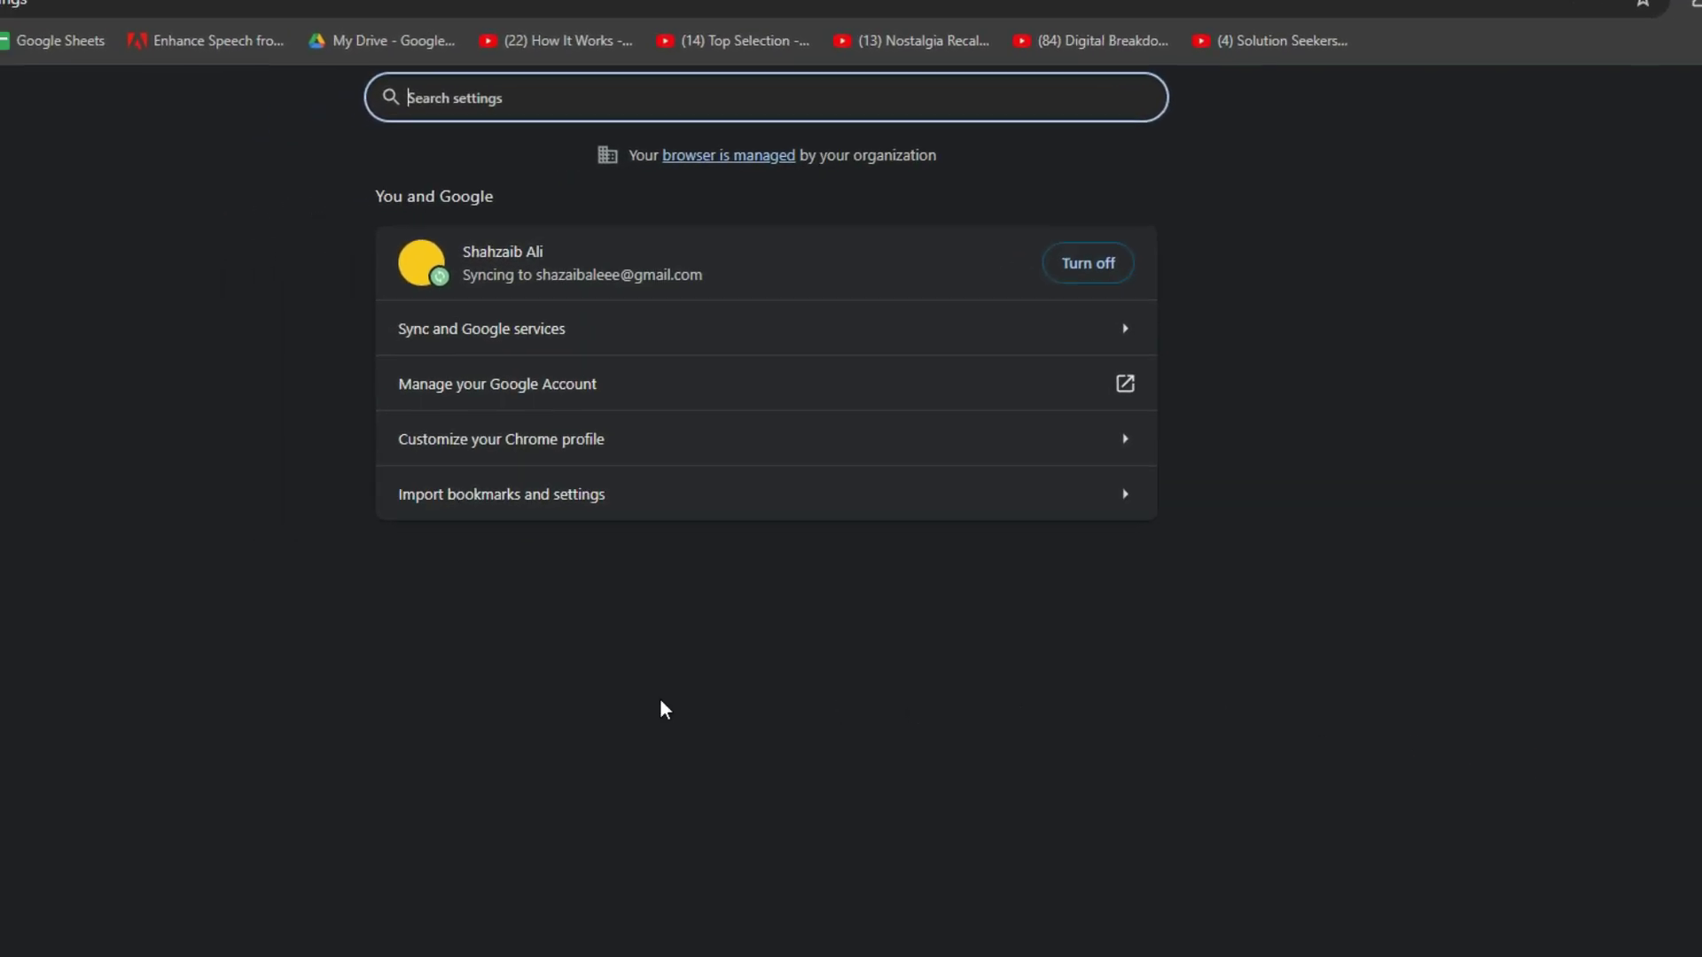
click(180, 631)
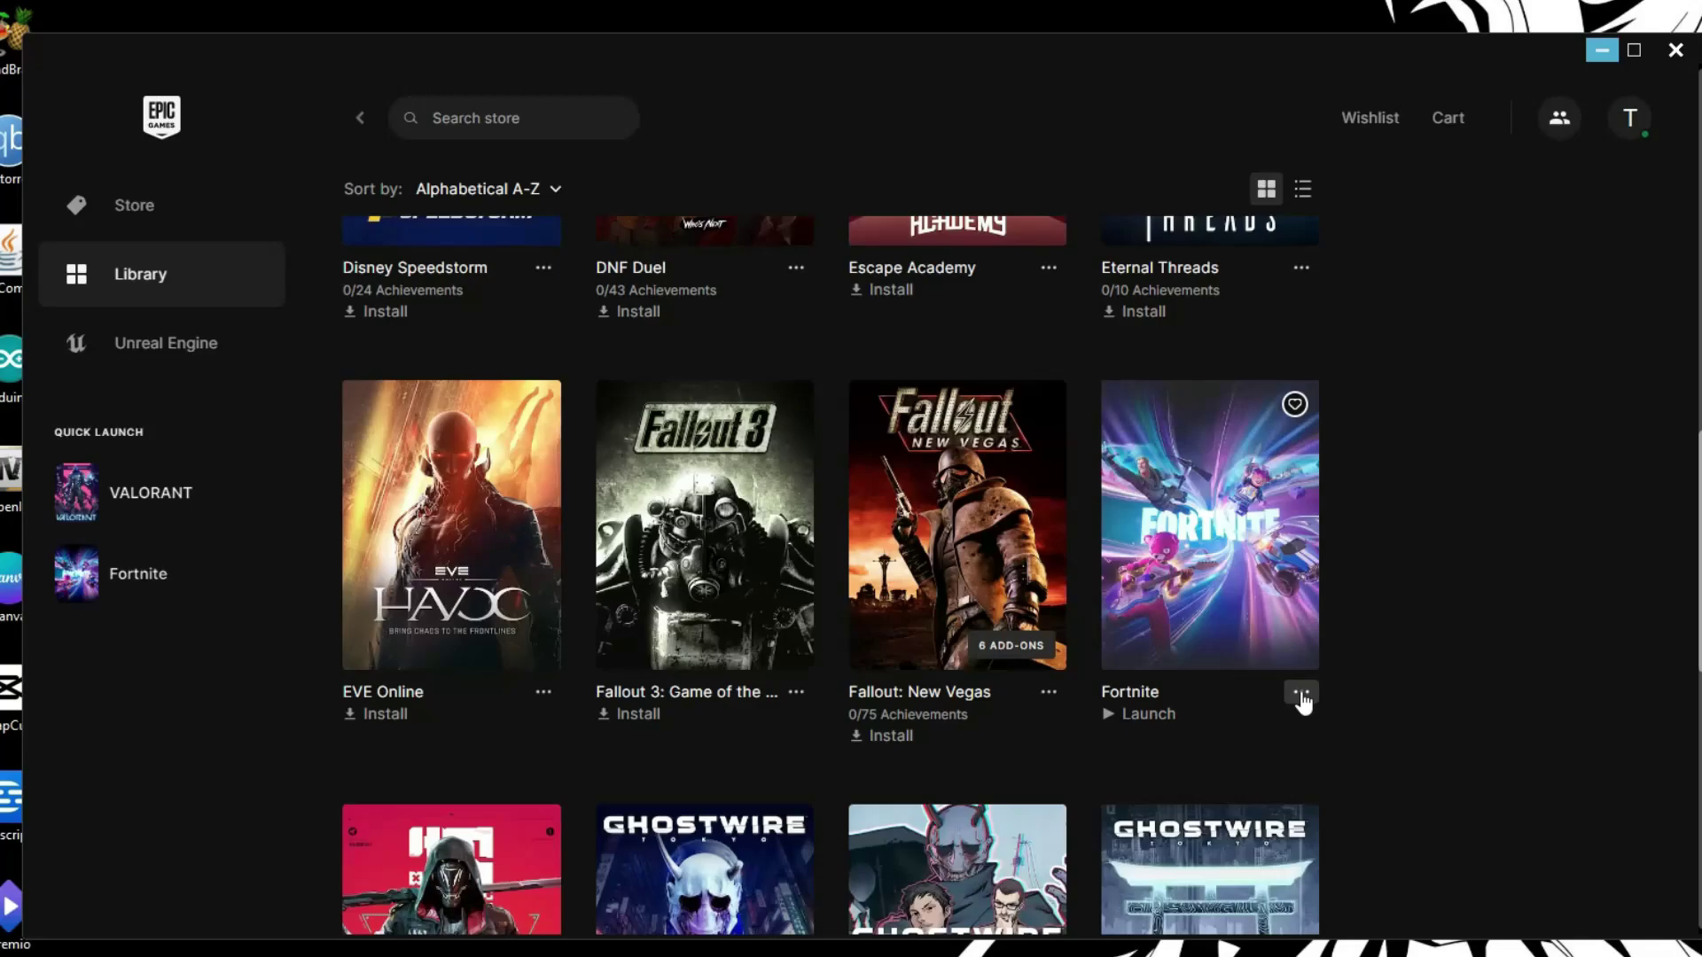
- Untick High Resolution Textures and DirectX 12 Shaders for Fortnite, then verify its game files
click(1215, 651)
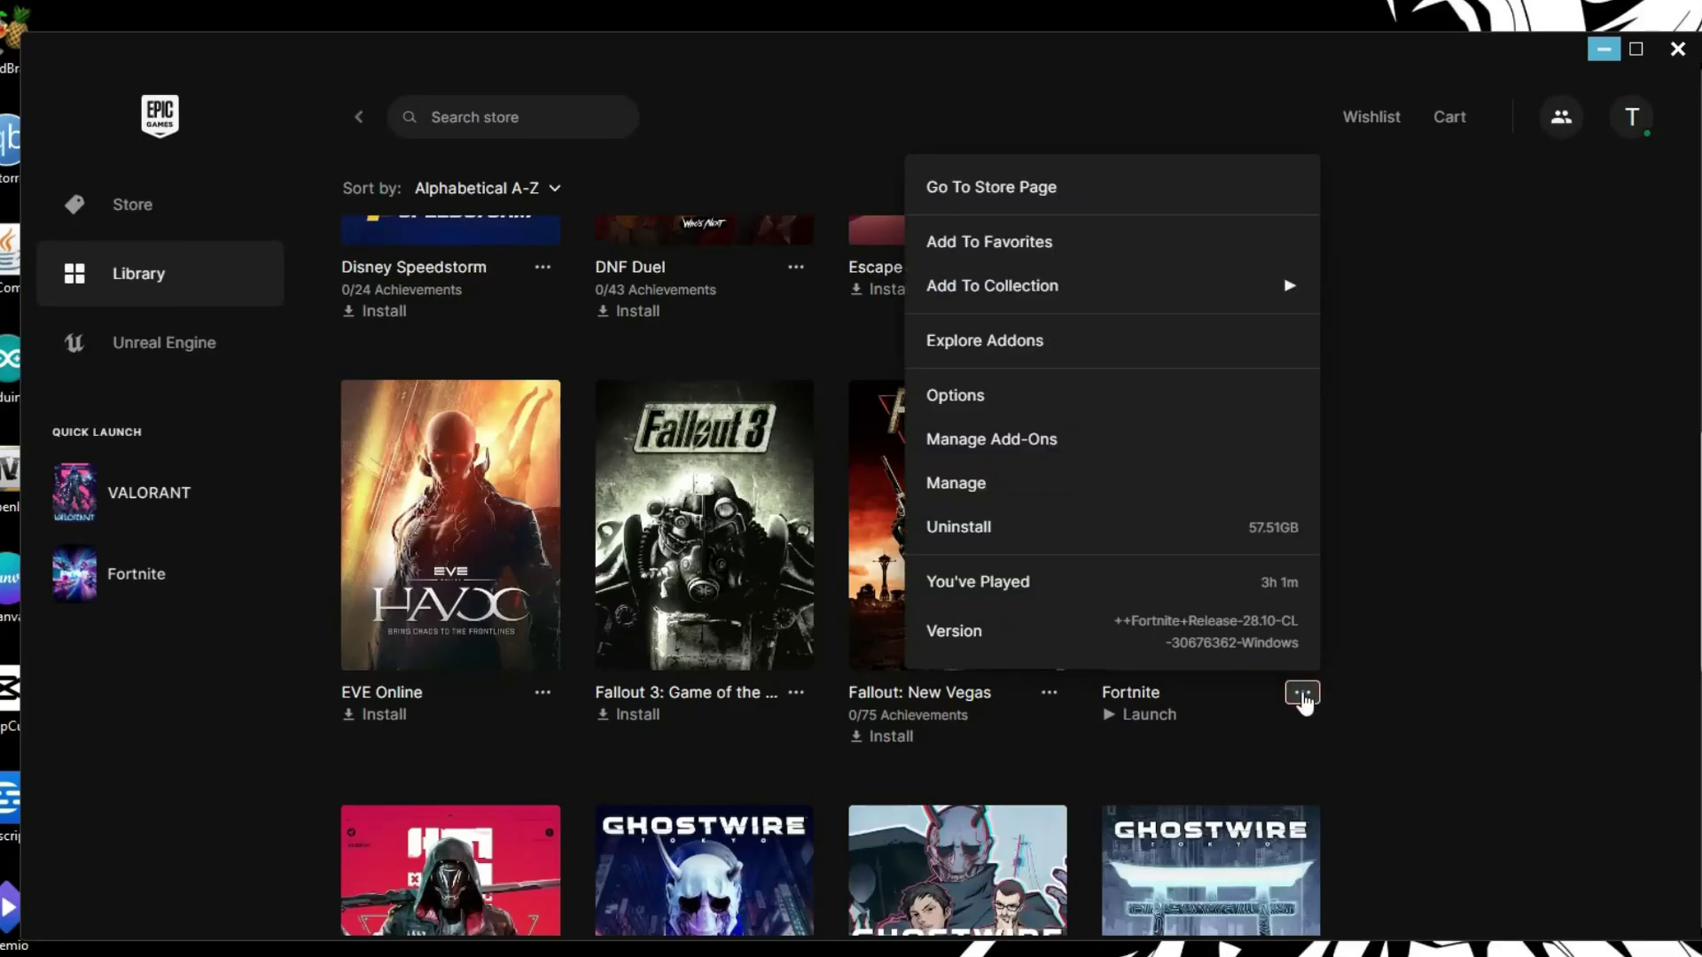
click(972, 396)
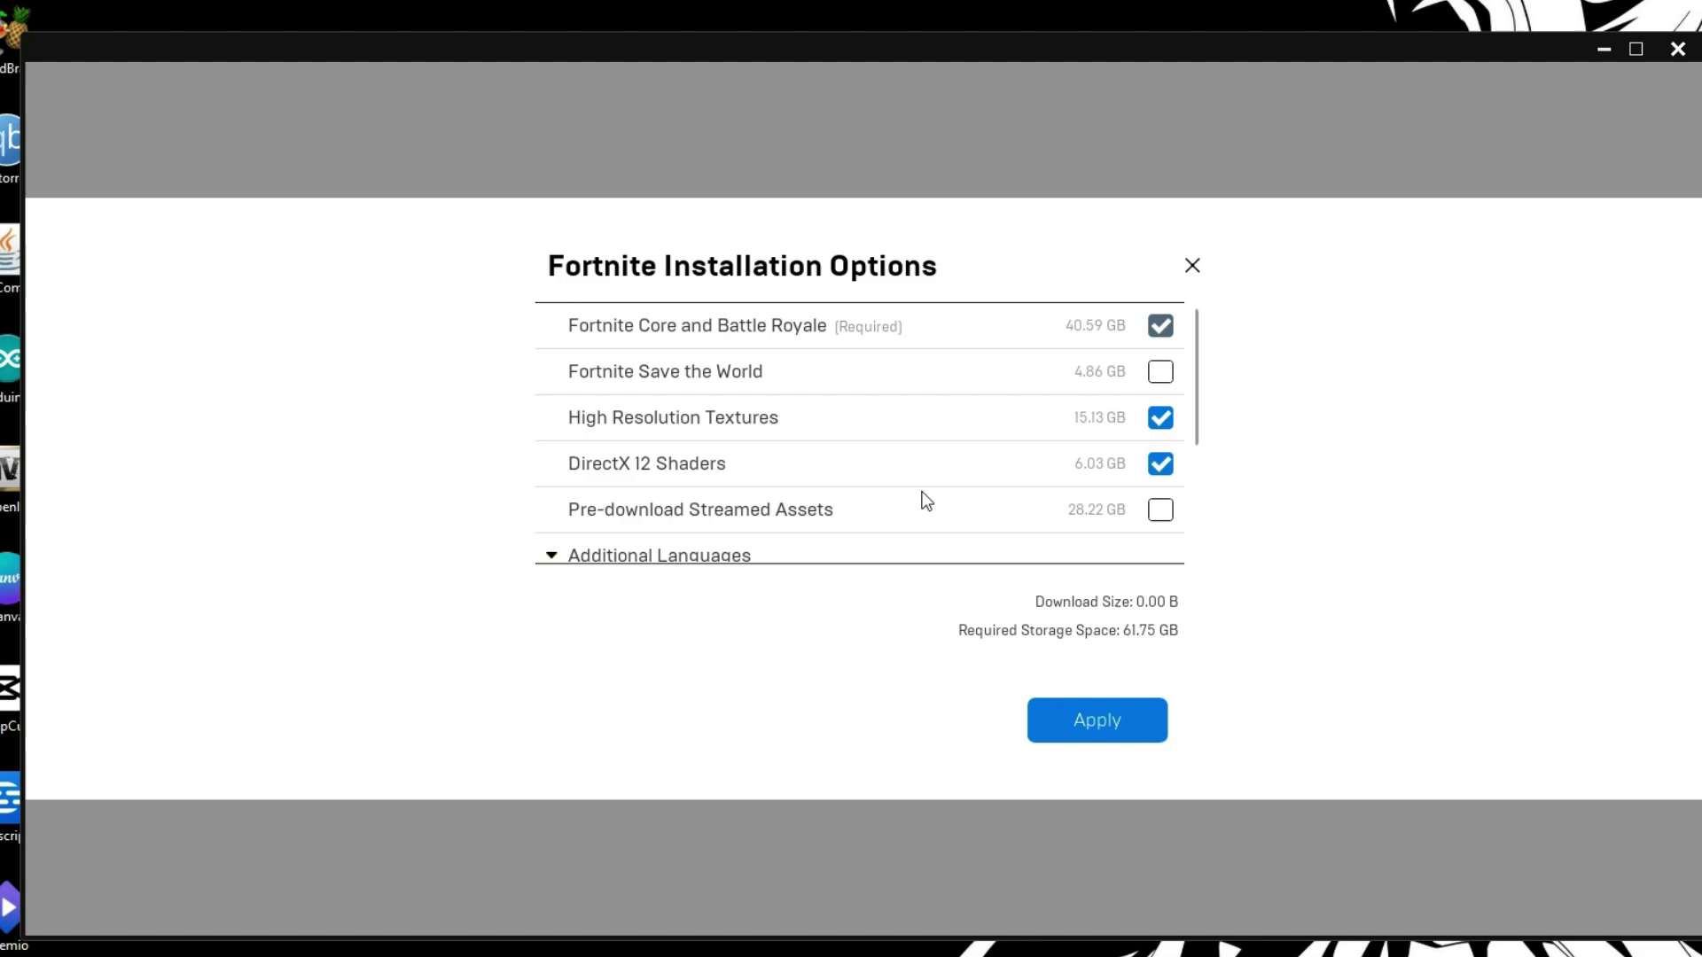
click(1158, 427)
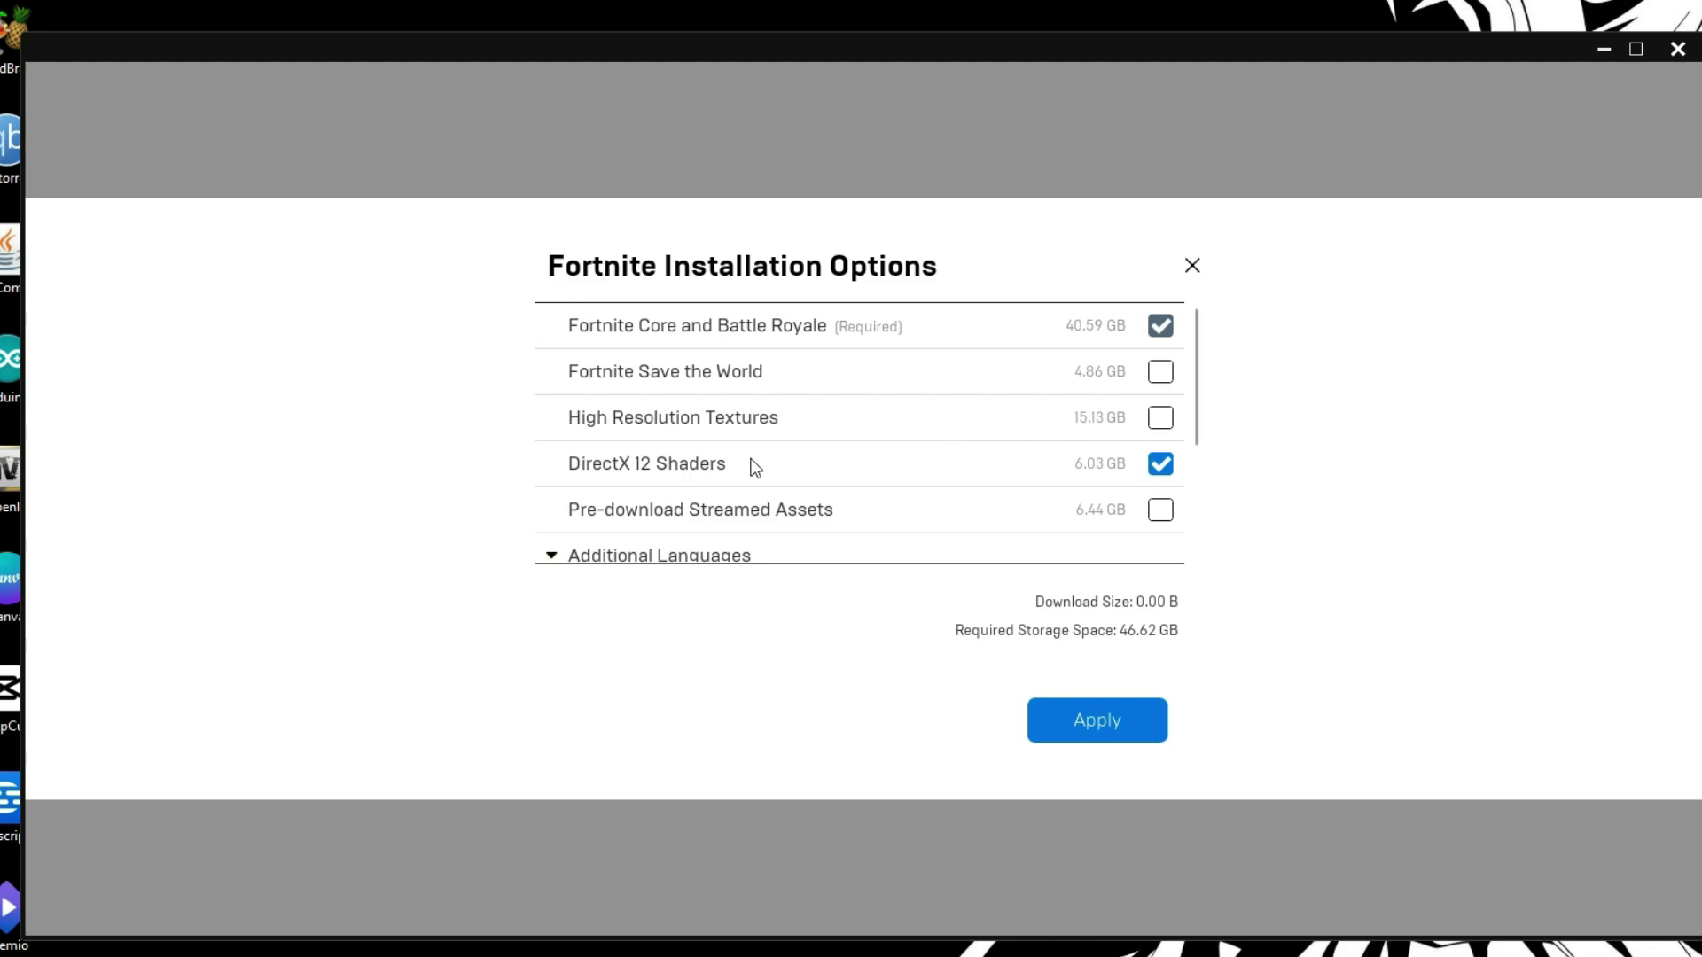
click(1159, 464)
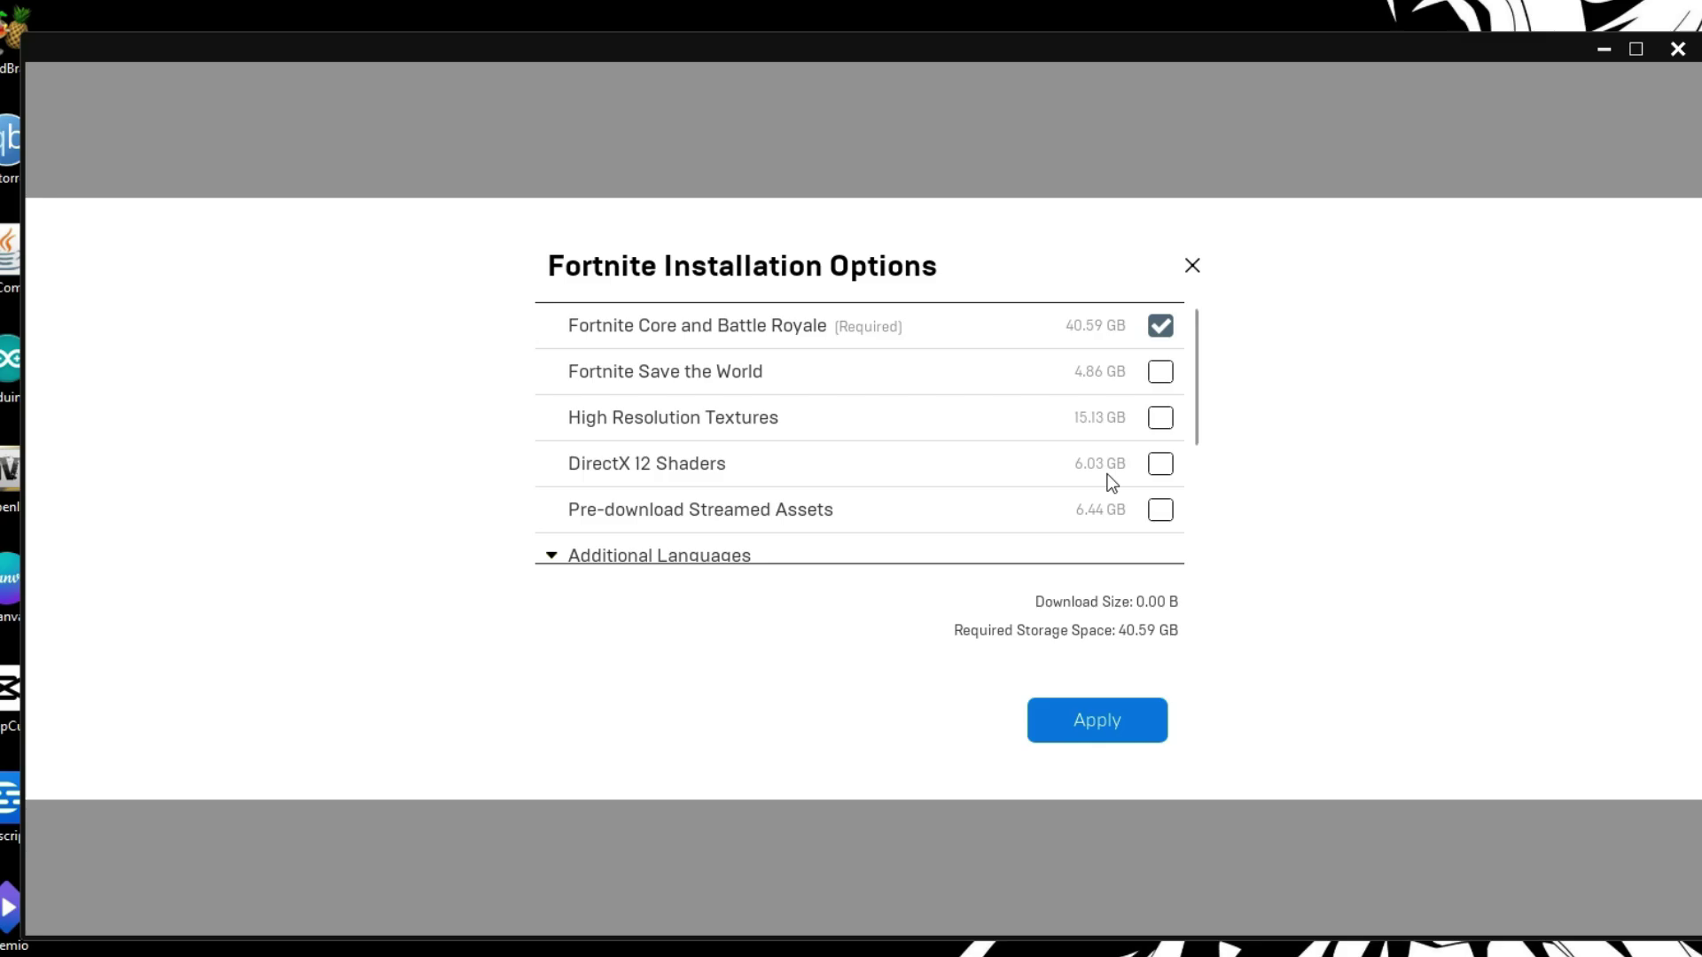
click(1159, 511)
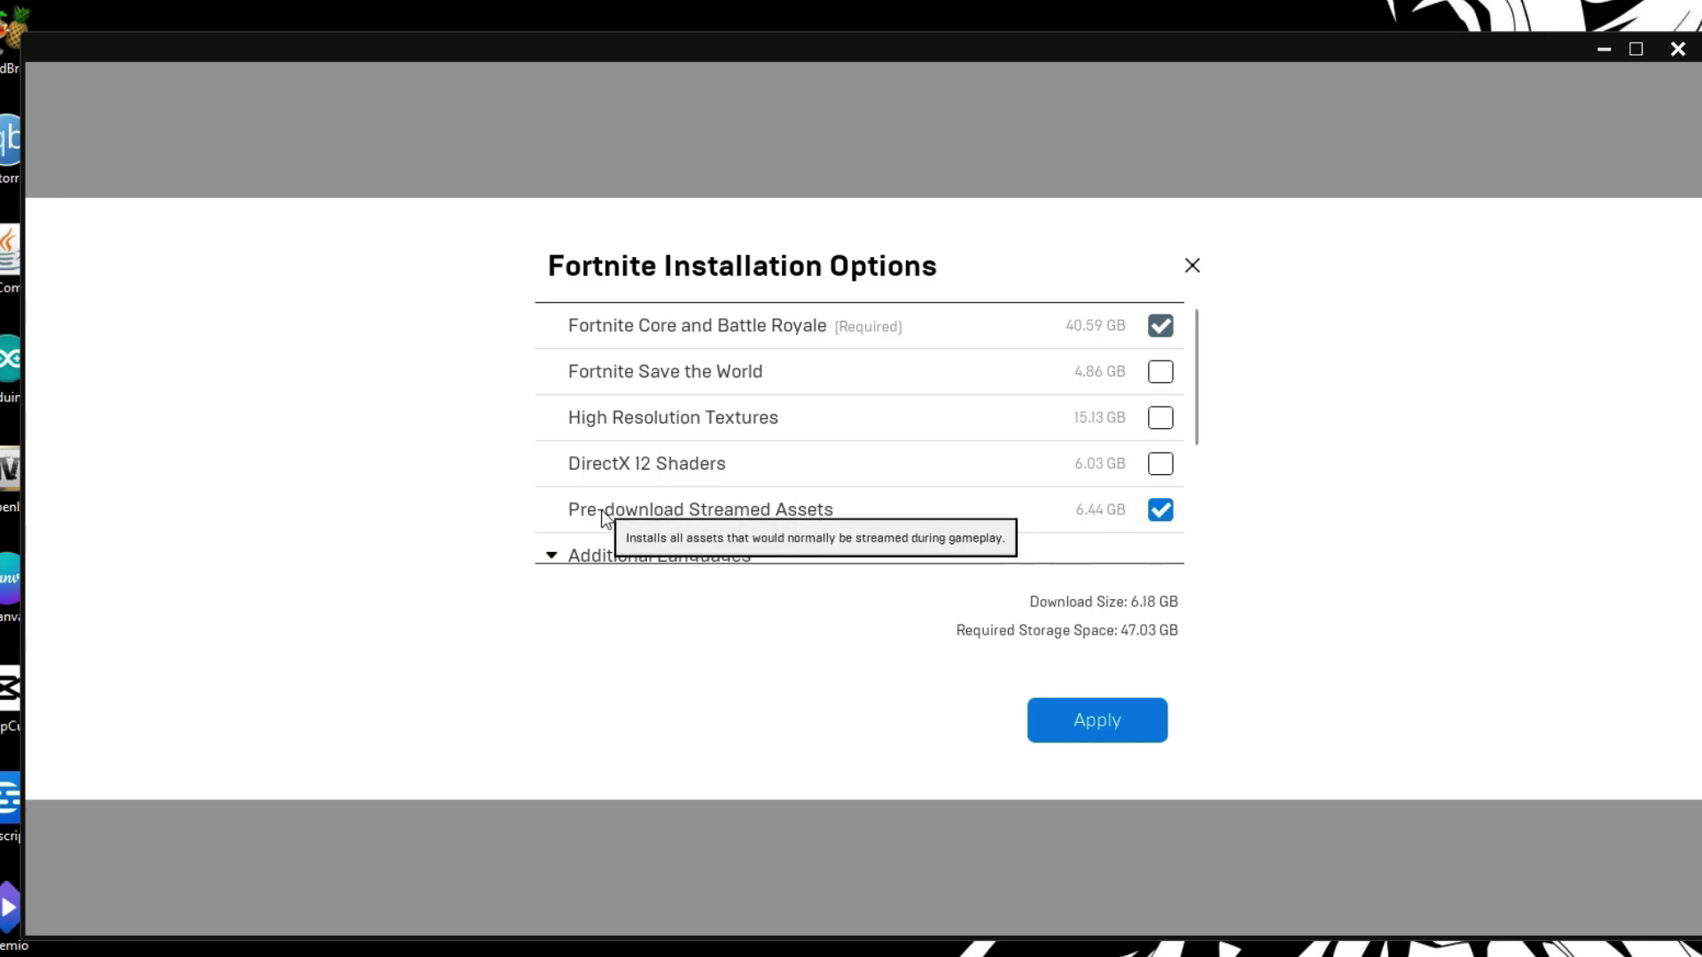
click(1159, 511)
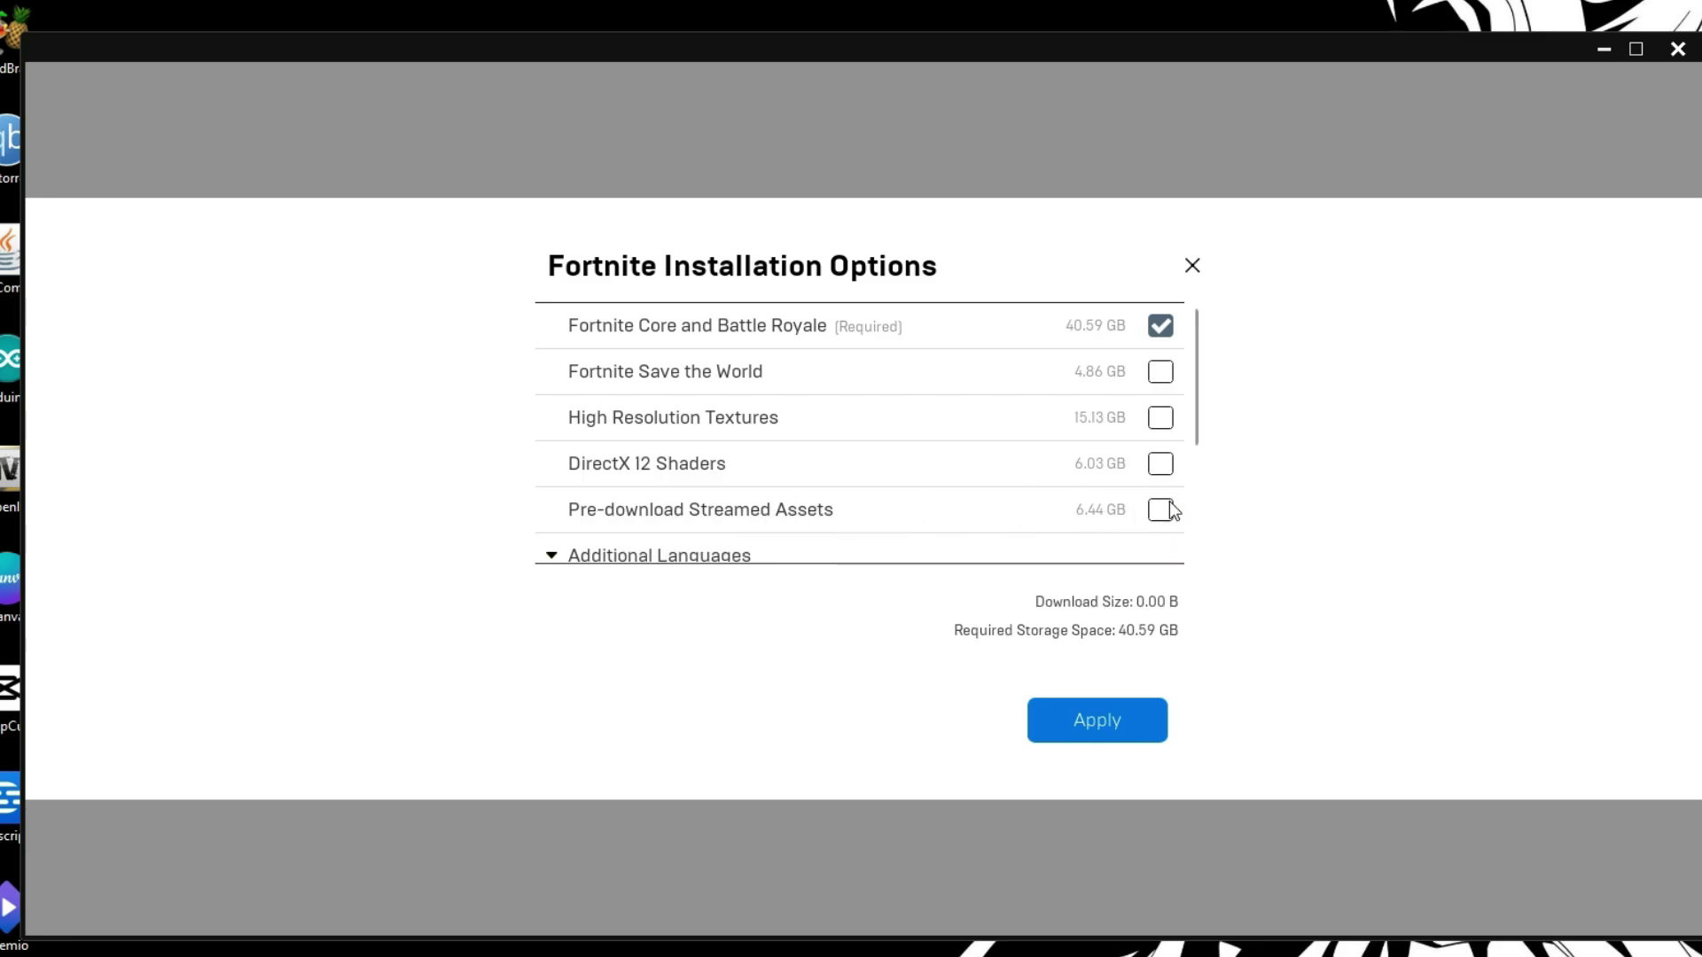
click(1301, 694)
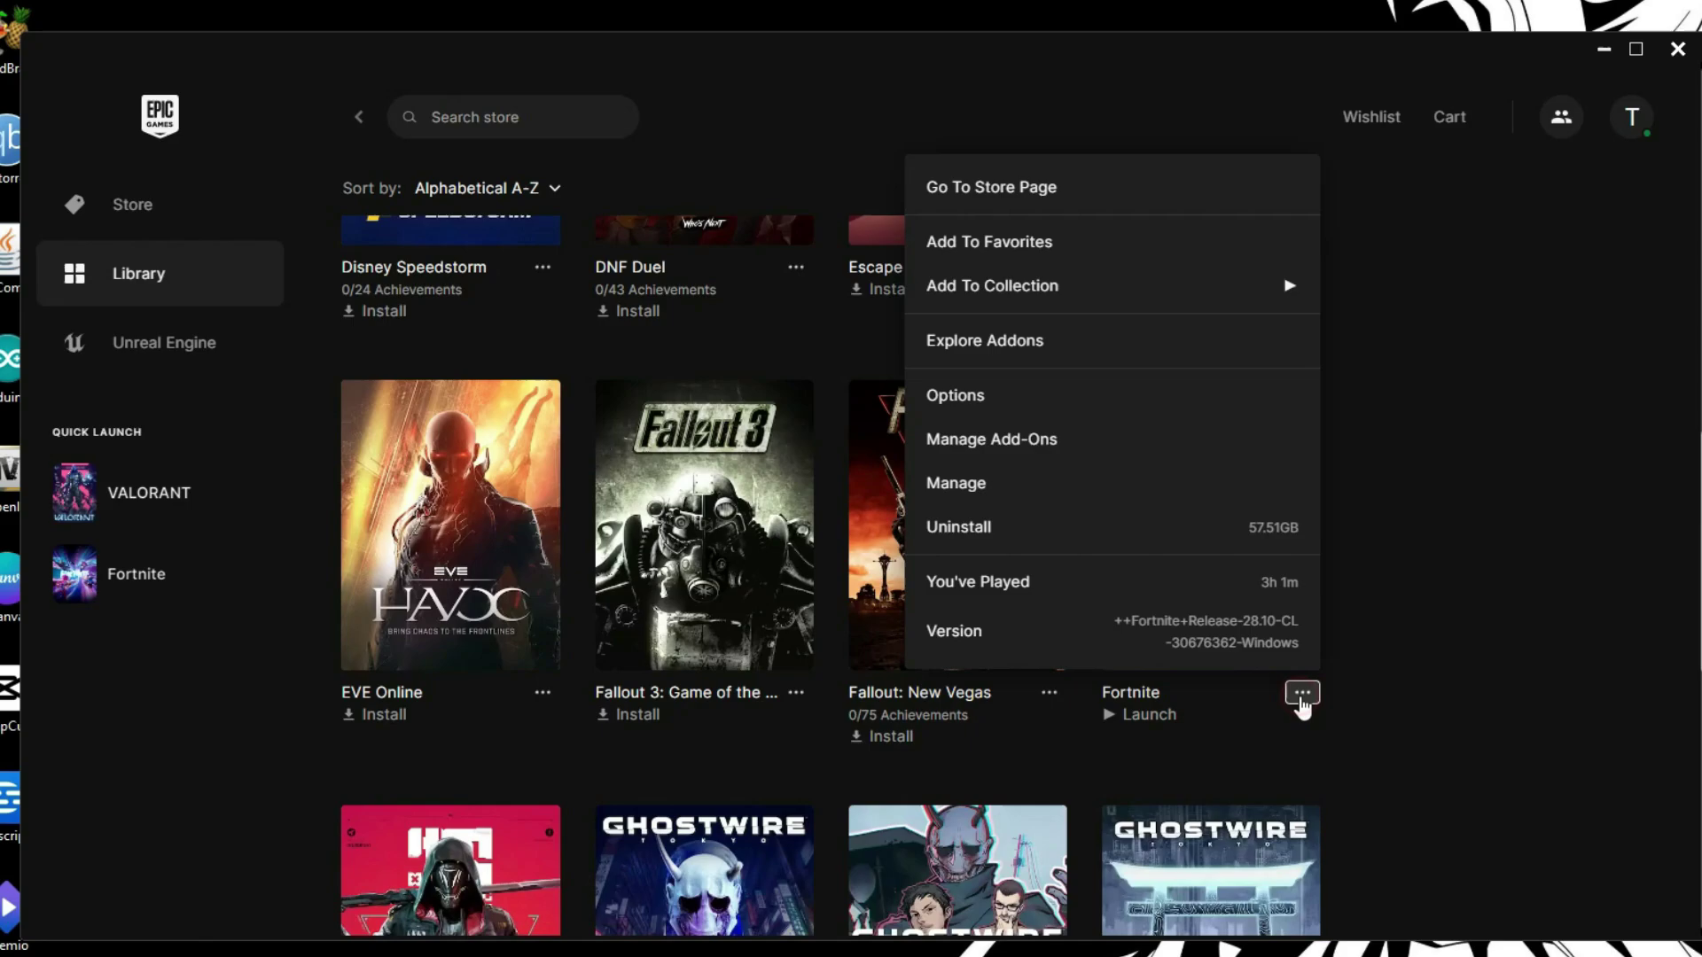
click(1039, 466)
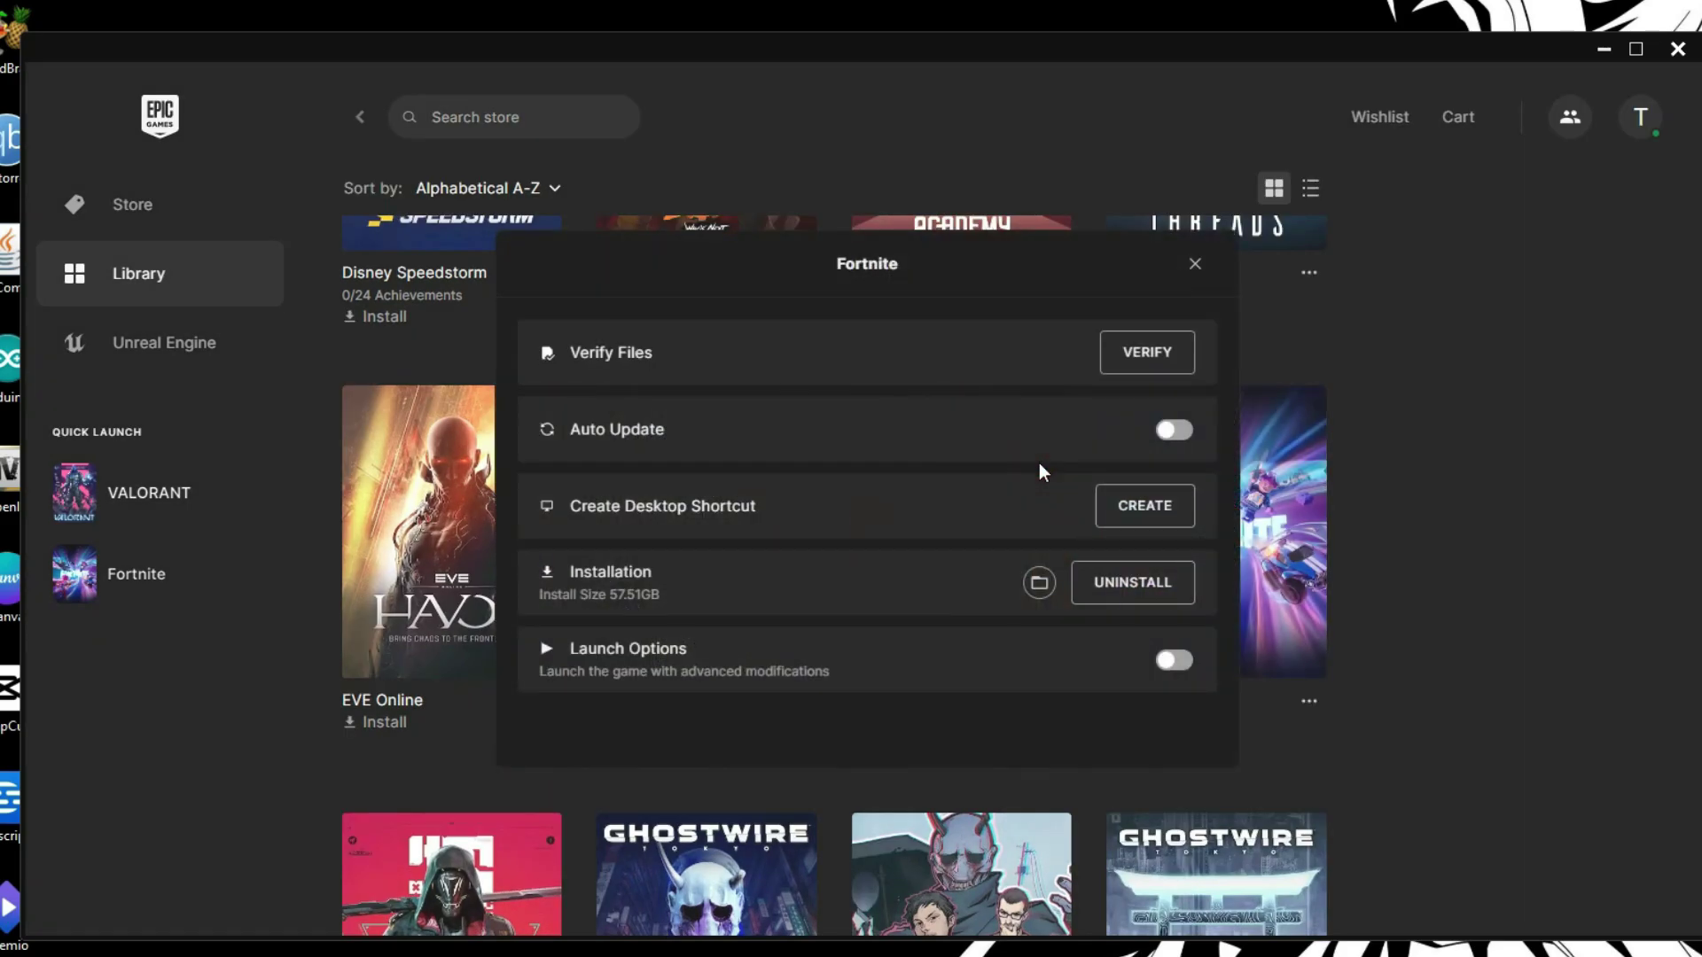
click(1130, 364)
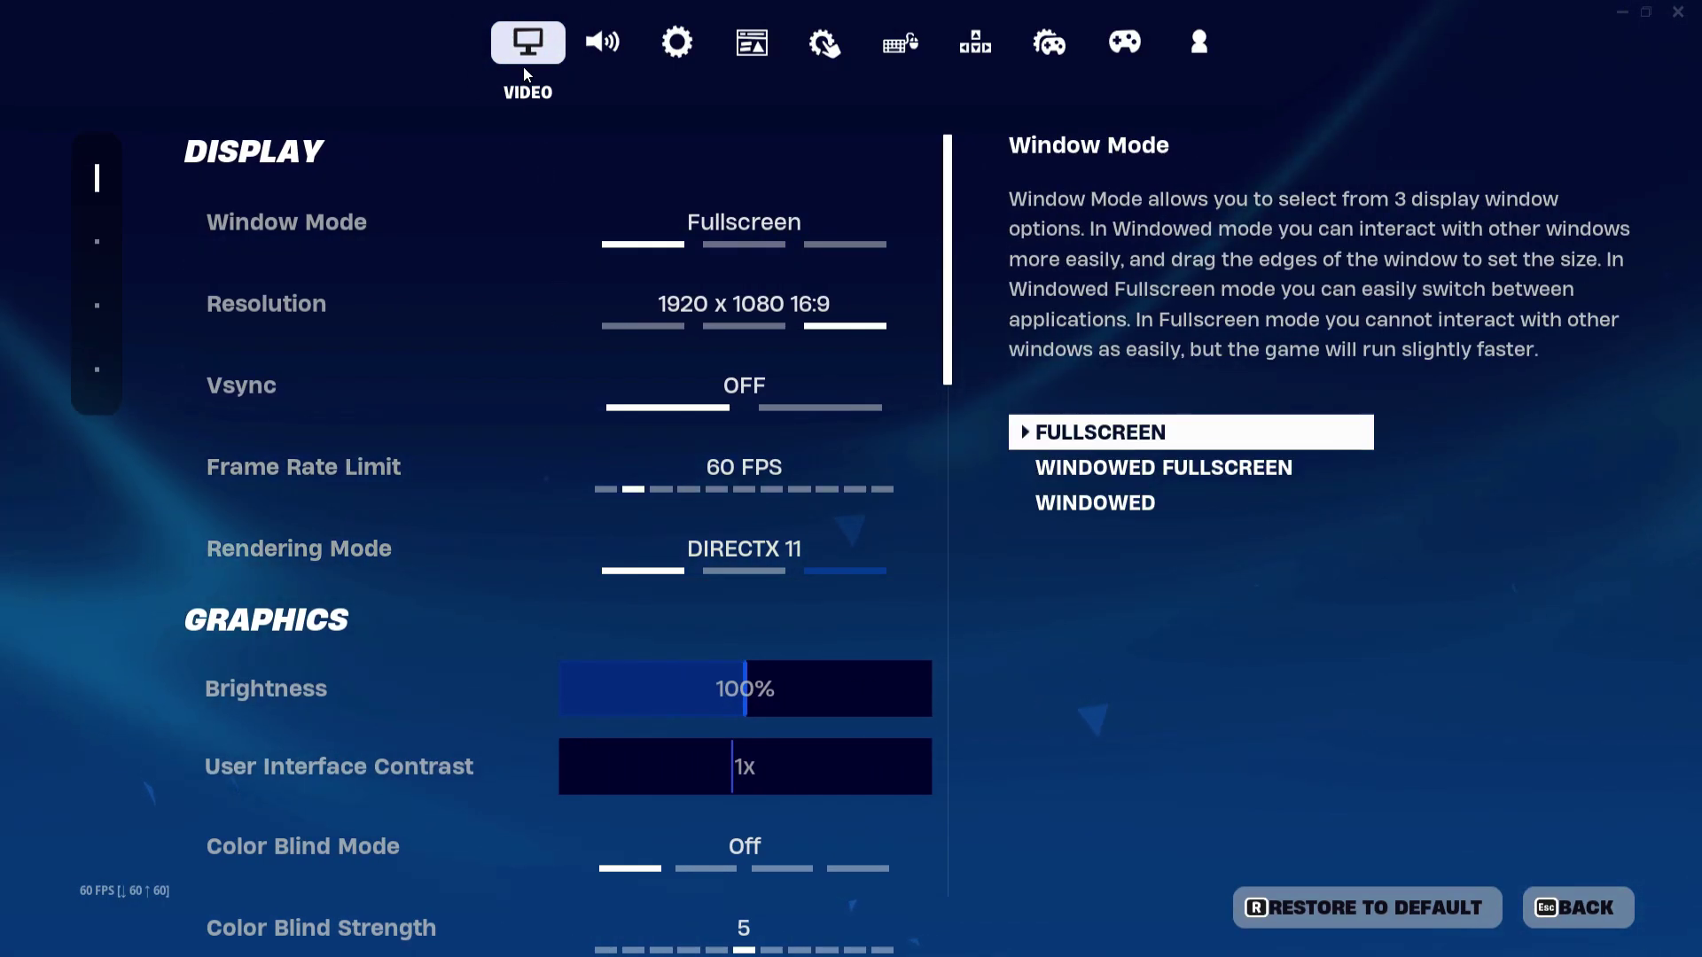
- Set Fortnite's video Quality Presets to Low and apply it
scroll(356, 615, down, 7)
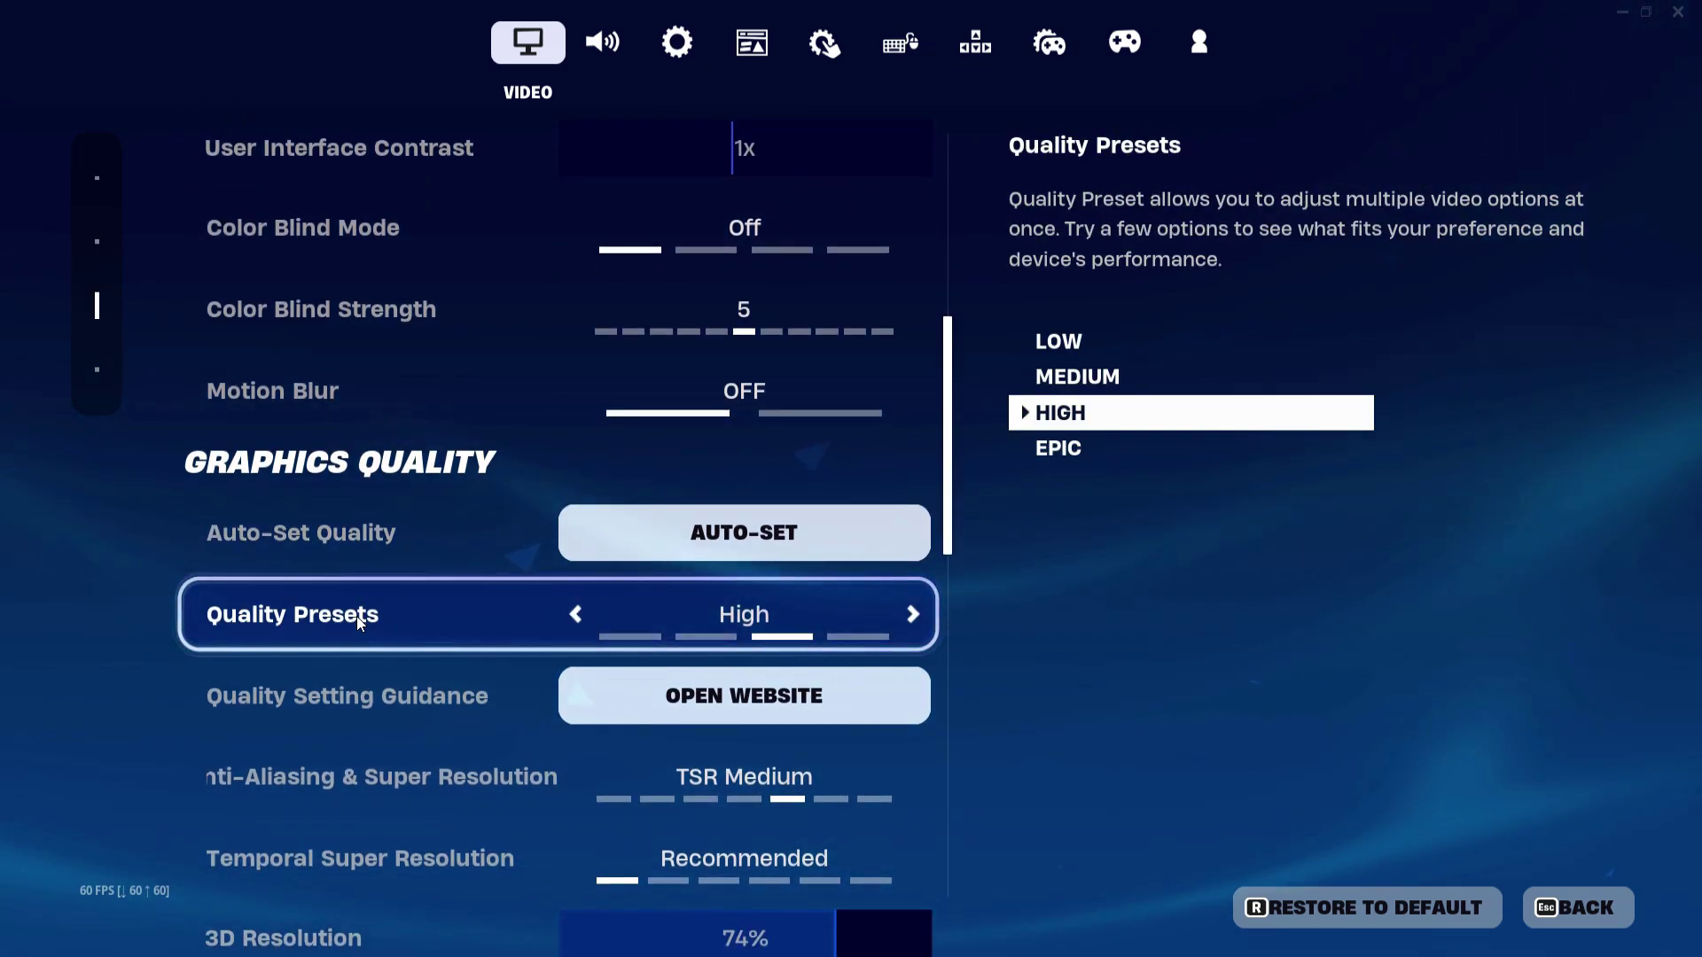
click(576, 616)
click(576, 616)
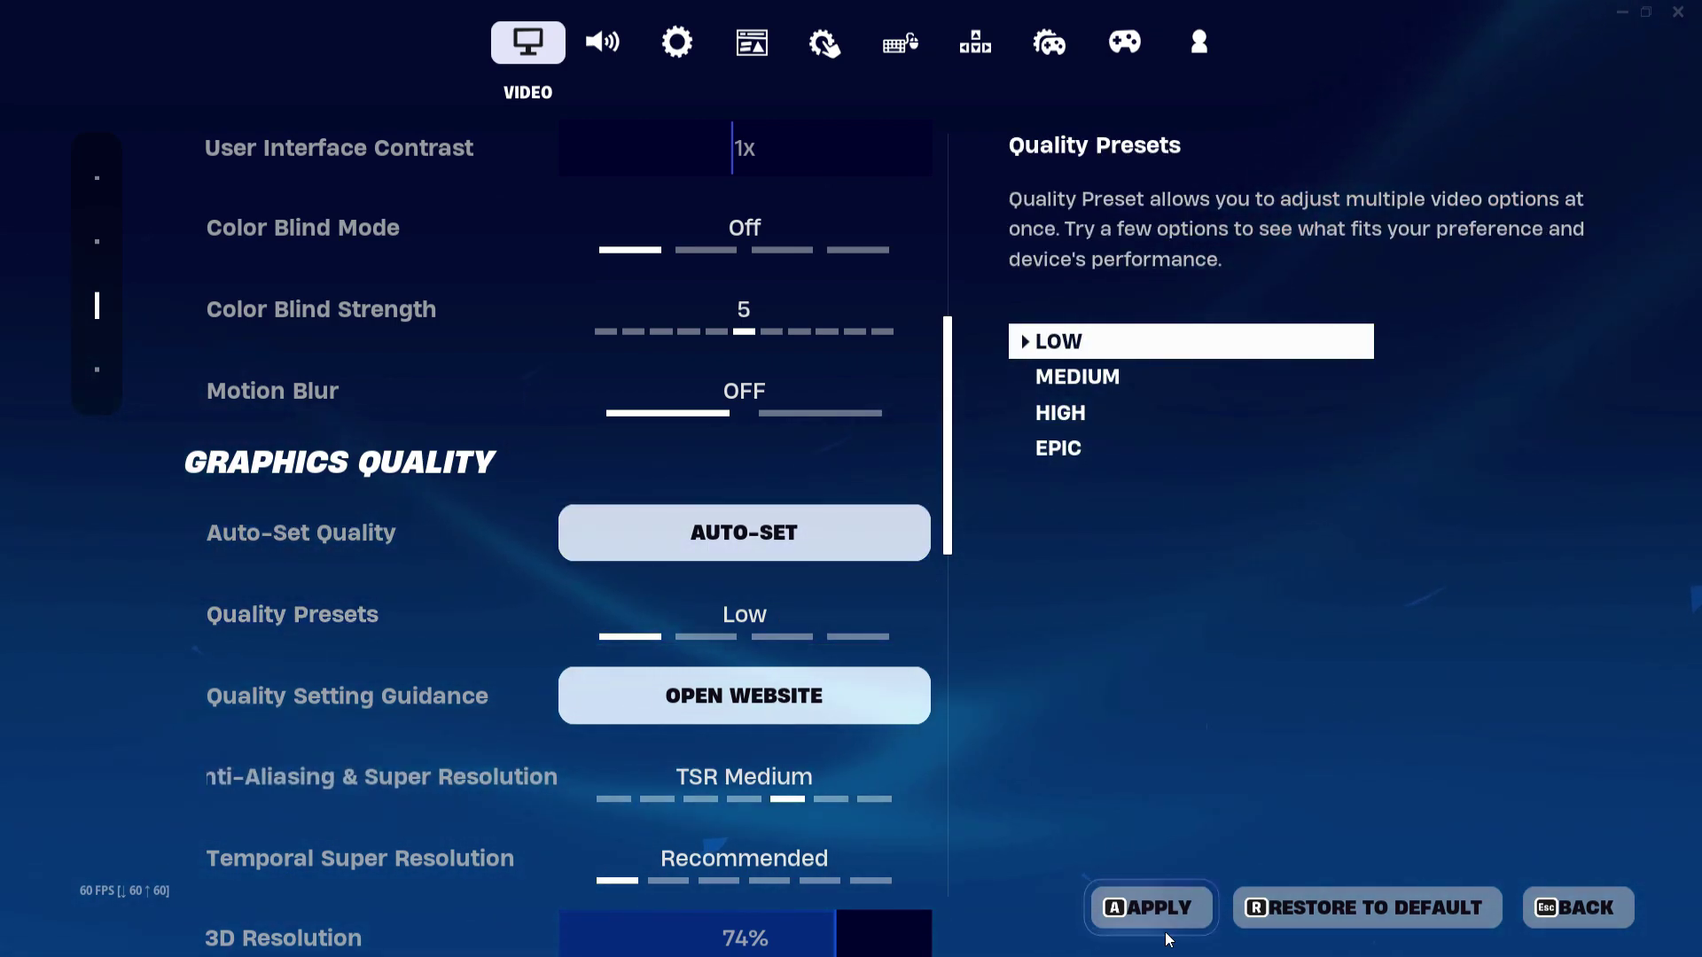
click(1123, 907)
- Drop Fortnite's audio Sound Quality to Low
scroll(693, 705, down, 10)
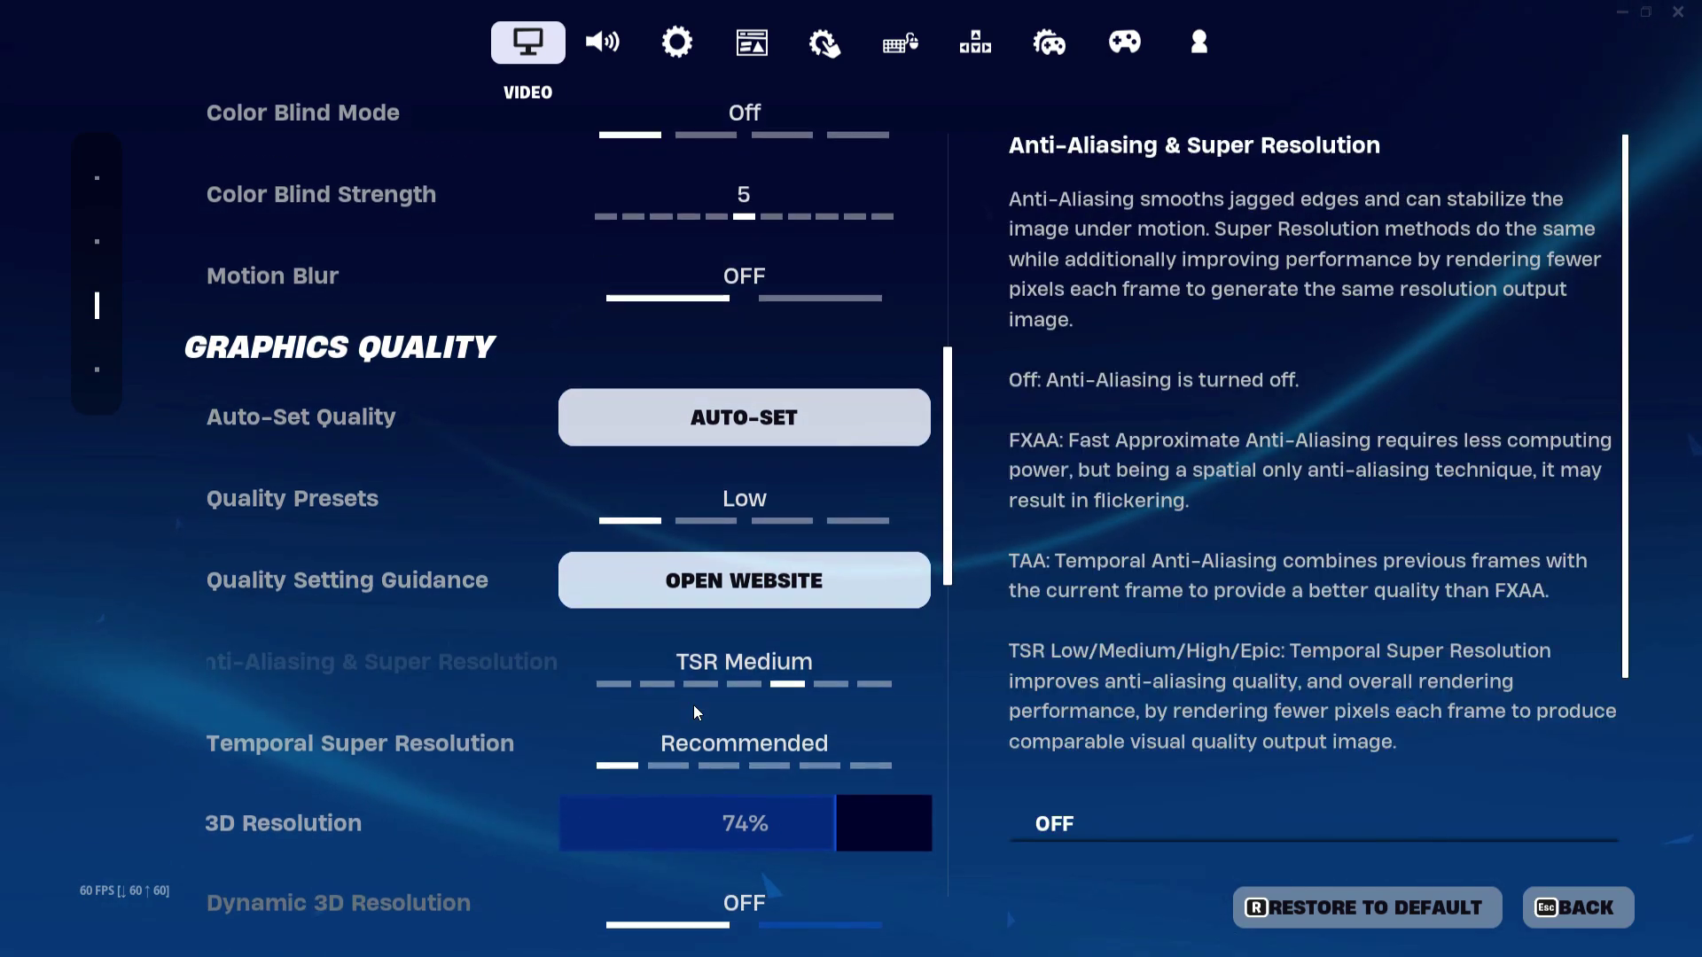
scroll(693, 704, down, 4)
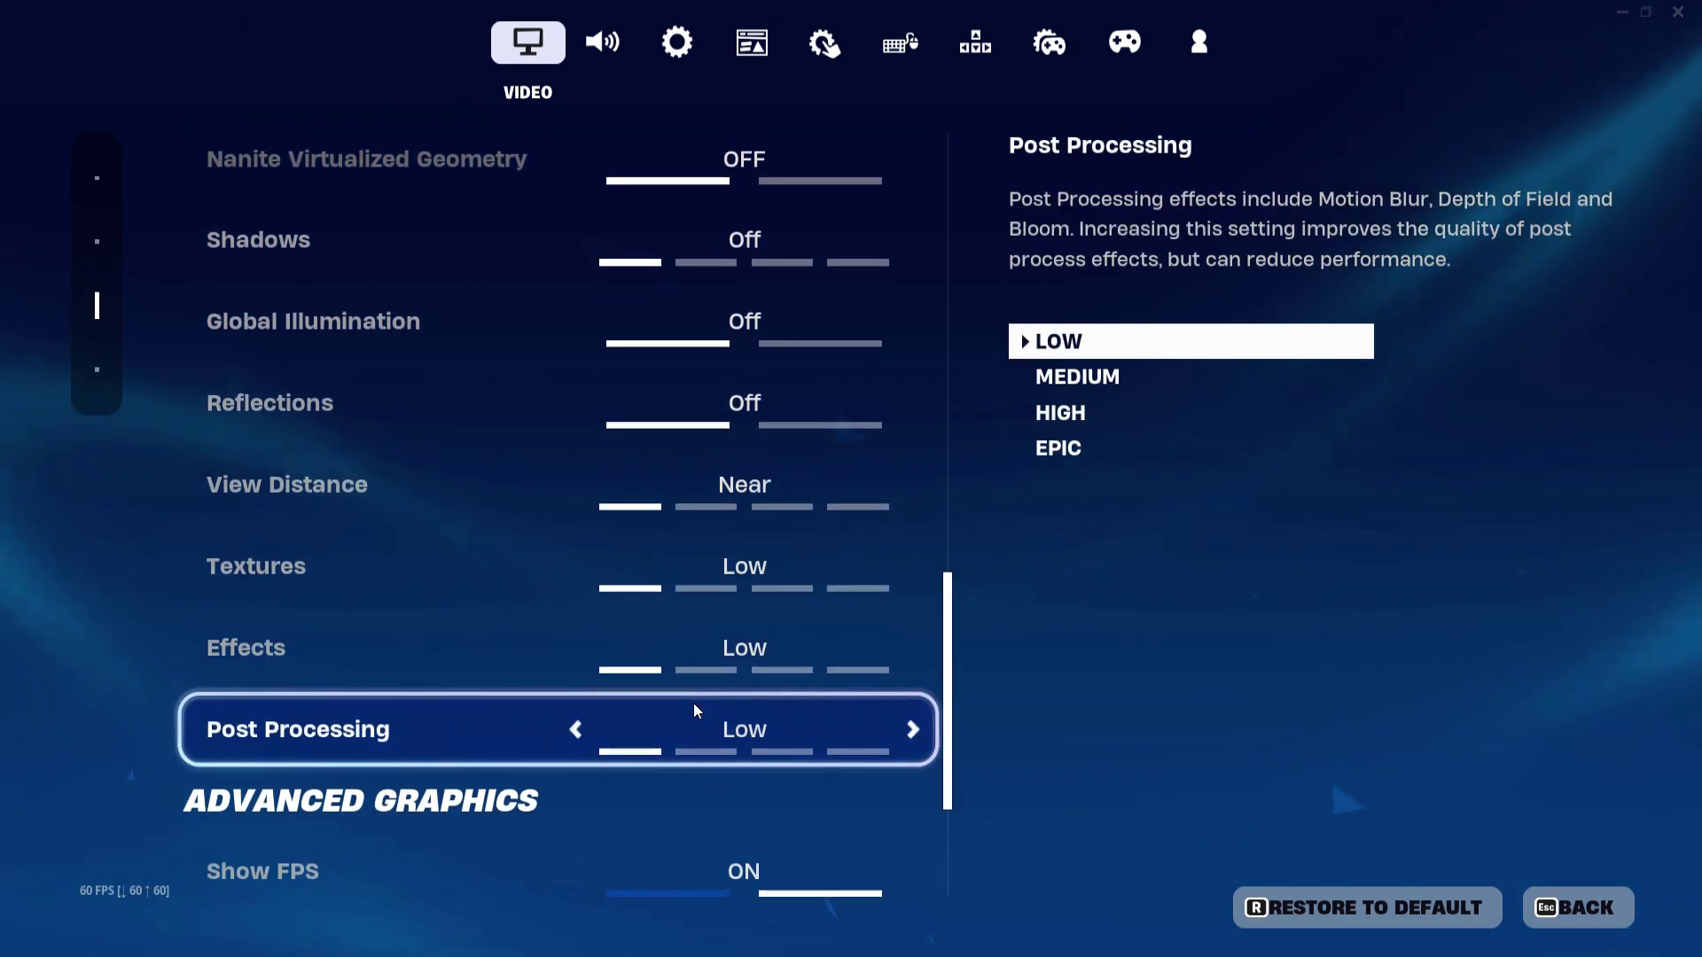
click(604, 50)
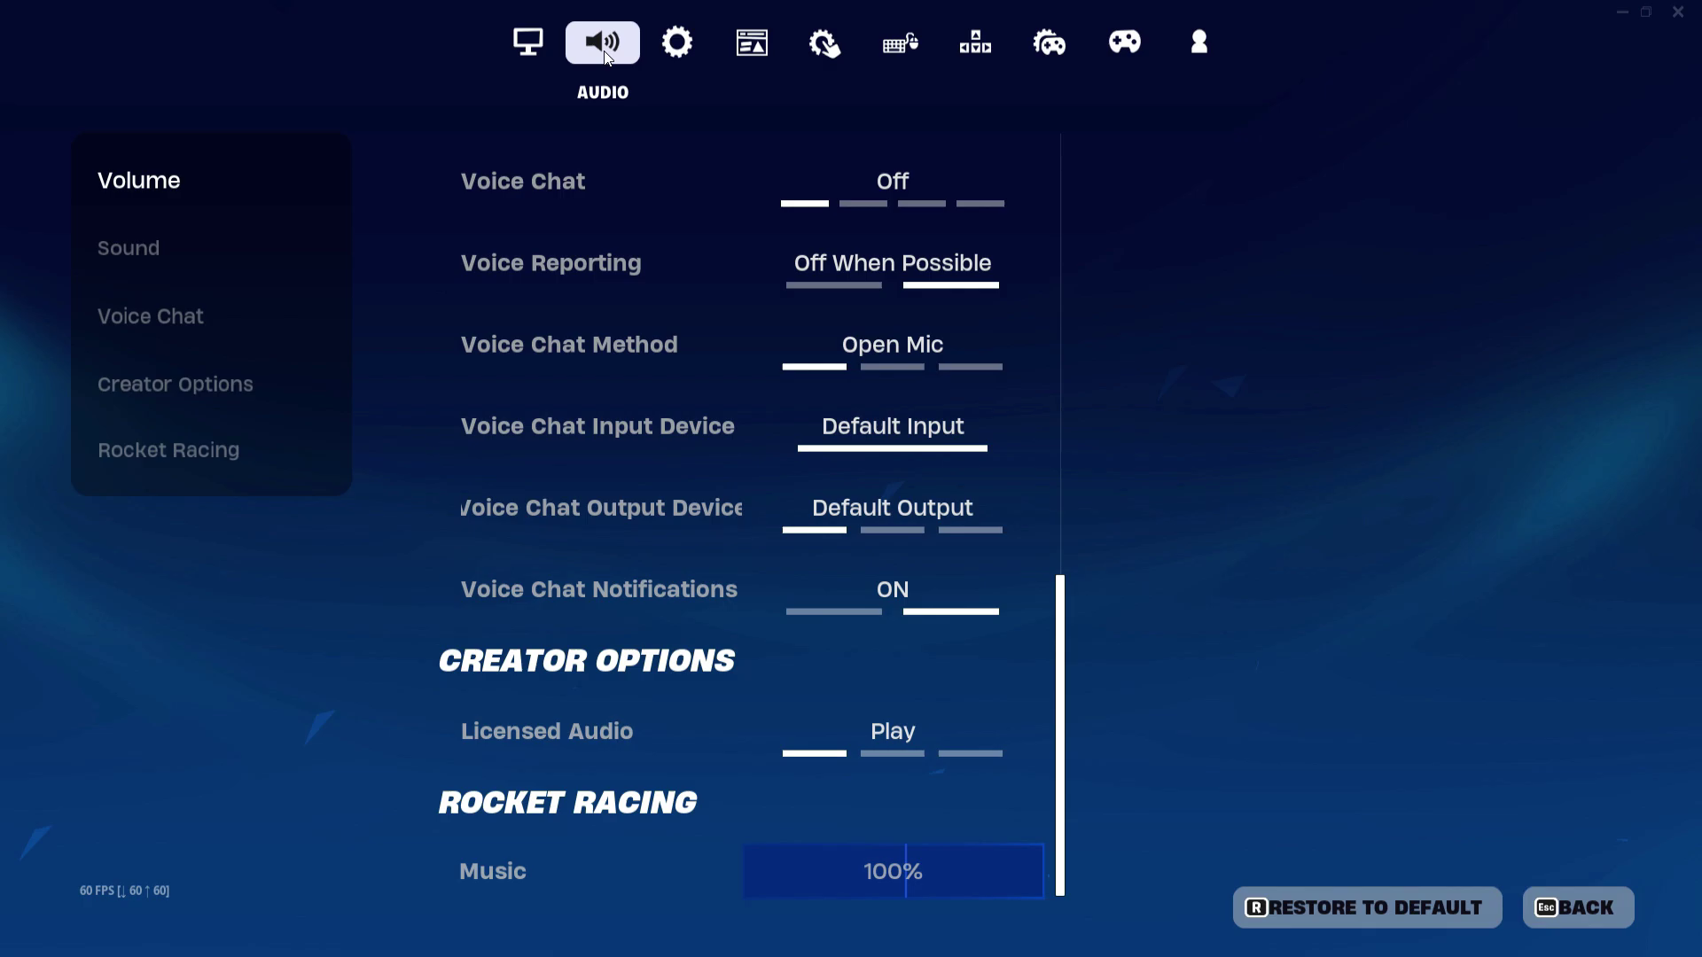
click(285, 241)
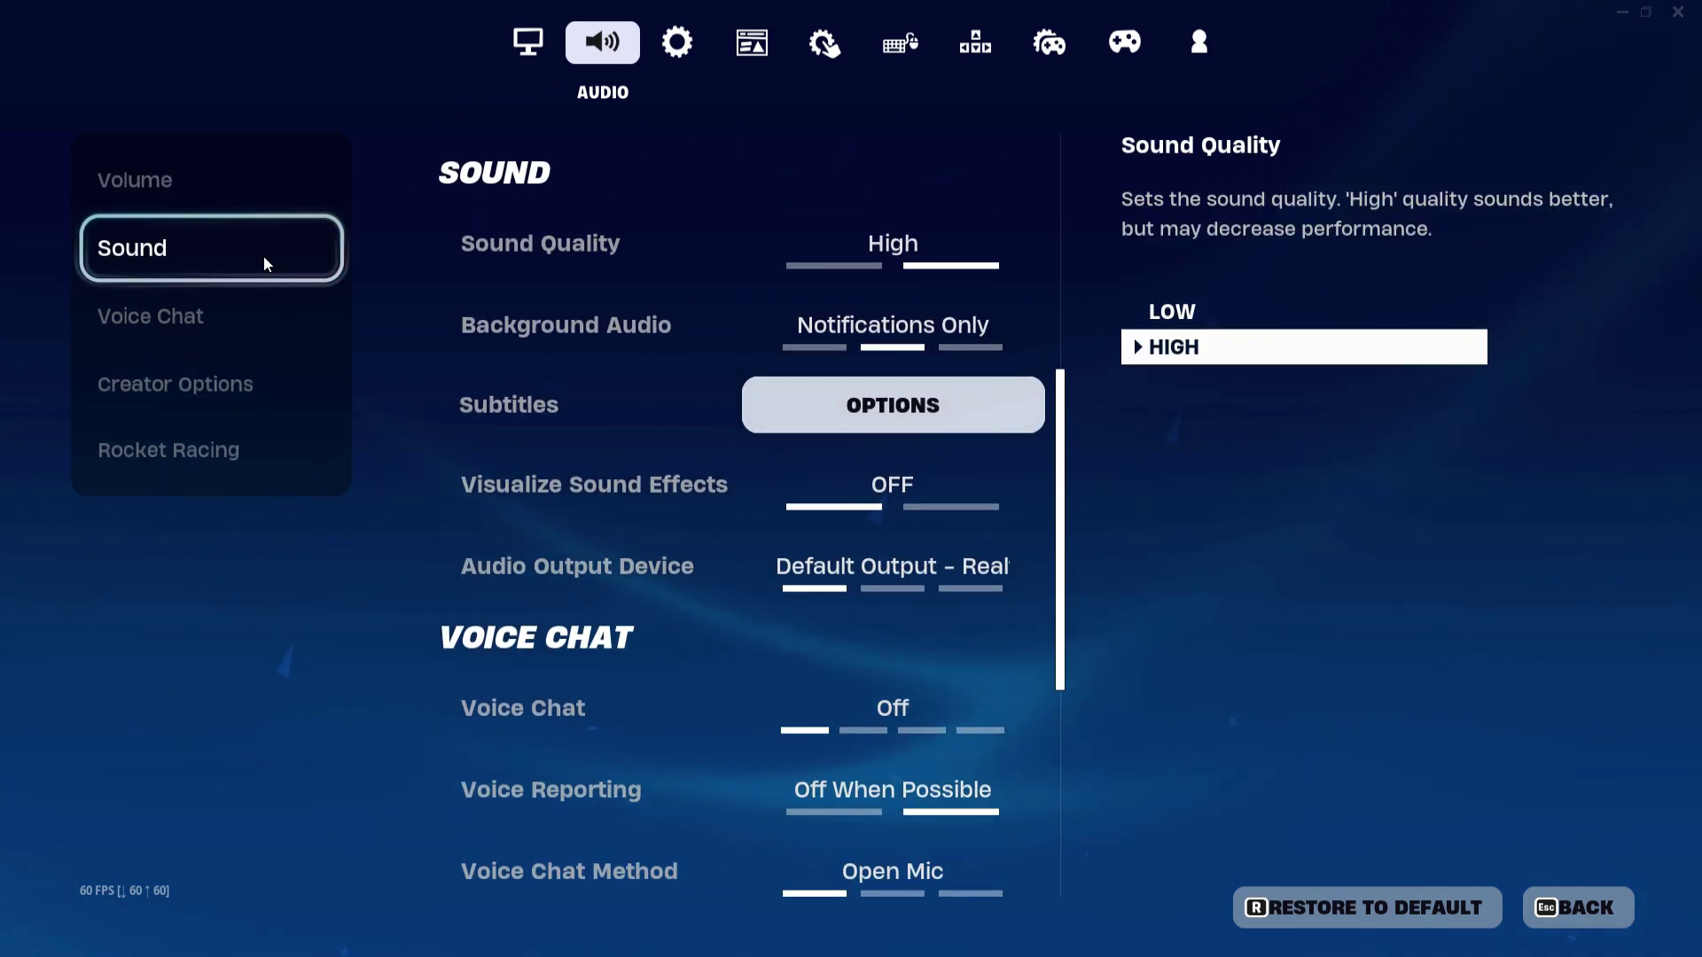
click(578, 243)
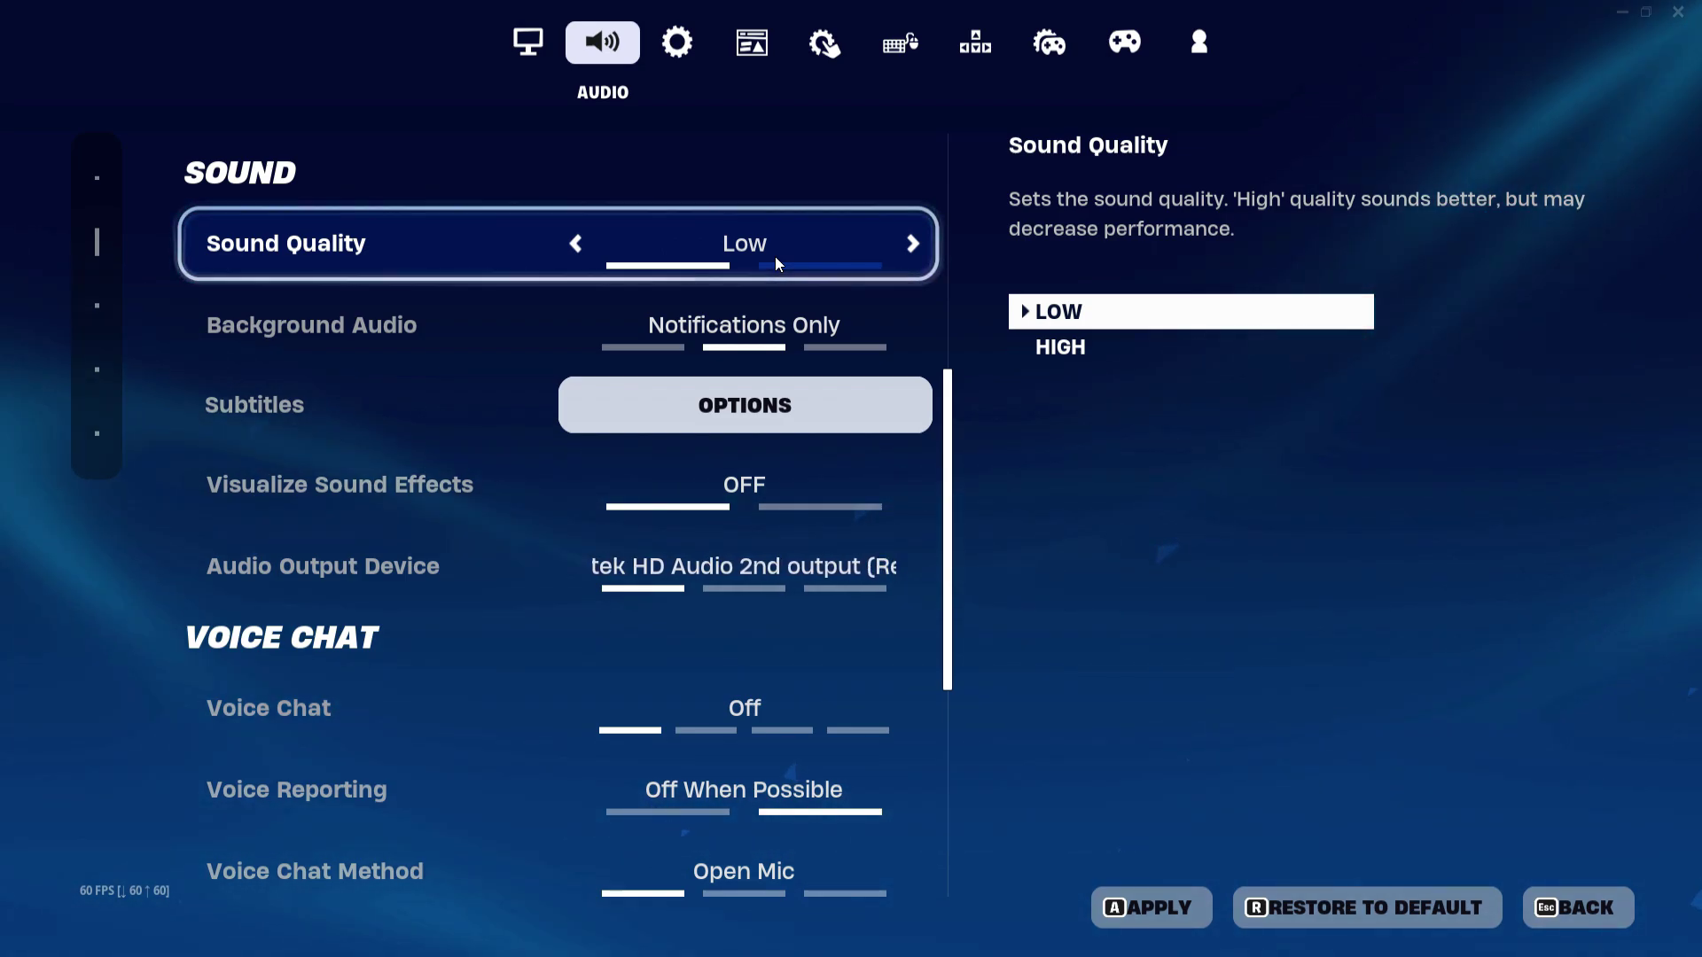
- Turn off NVIDIA Highlights, Peripheral Lighting, Record Replays and both energy-saving options
click(683, 41)
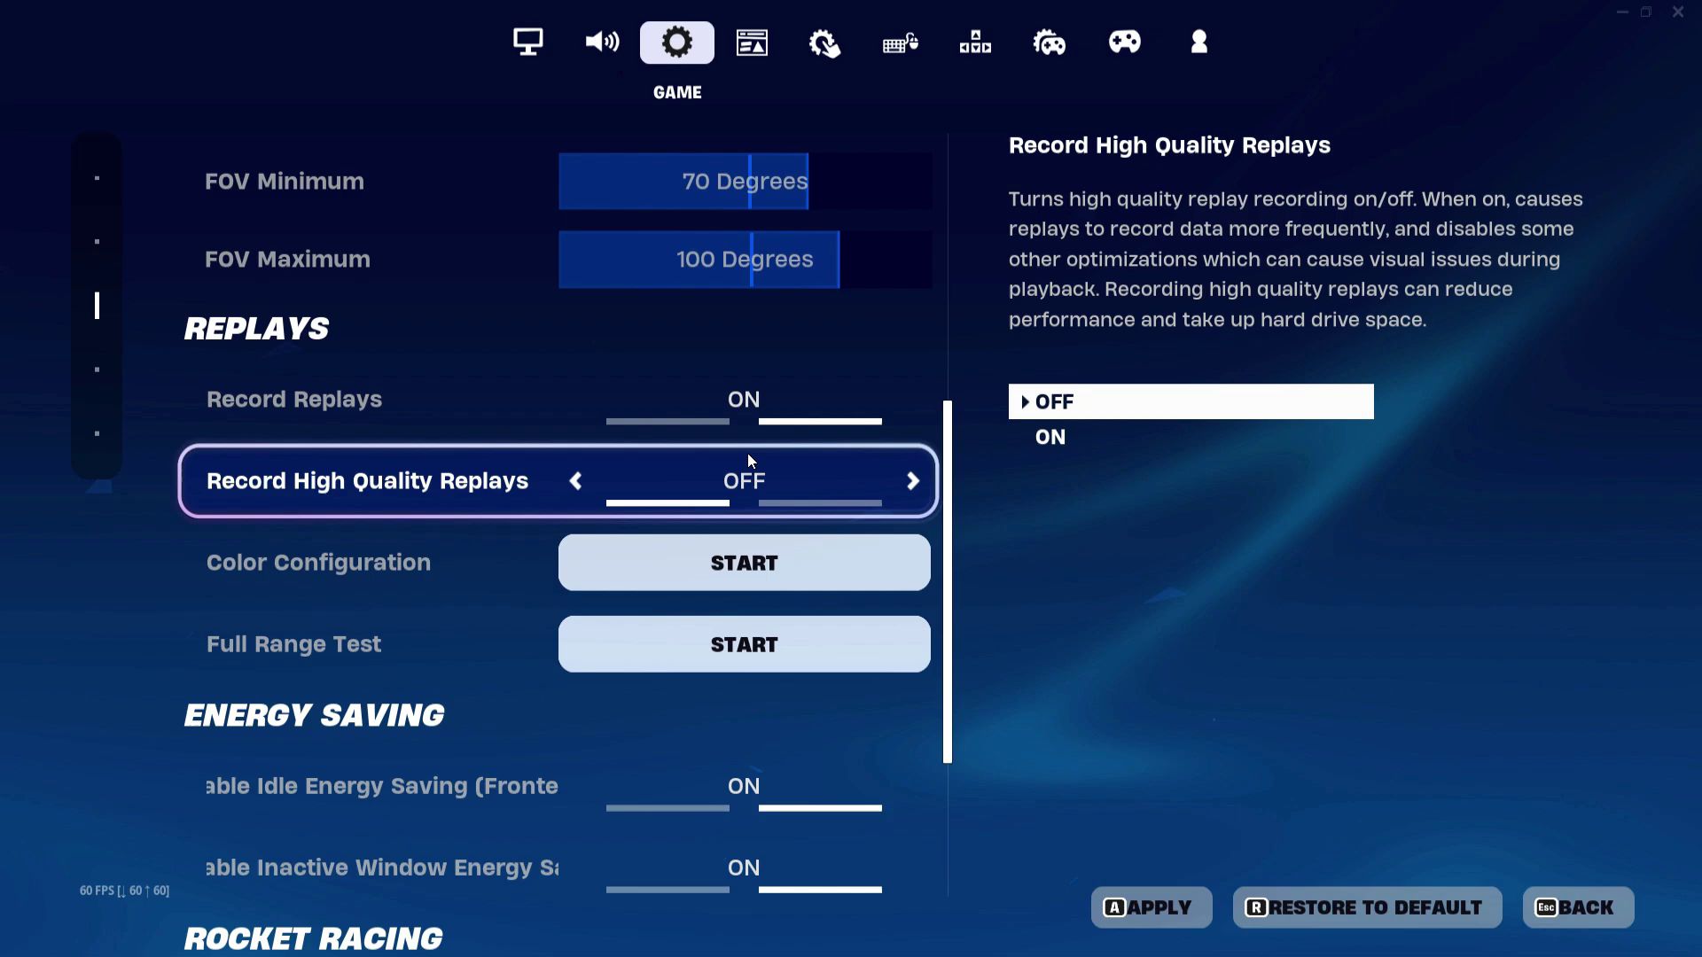
scroll(715, 431, up, 6)
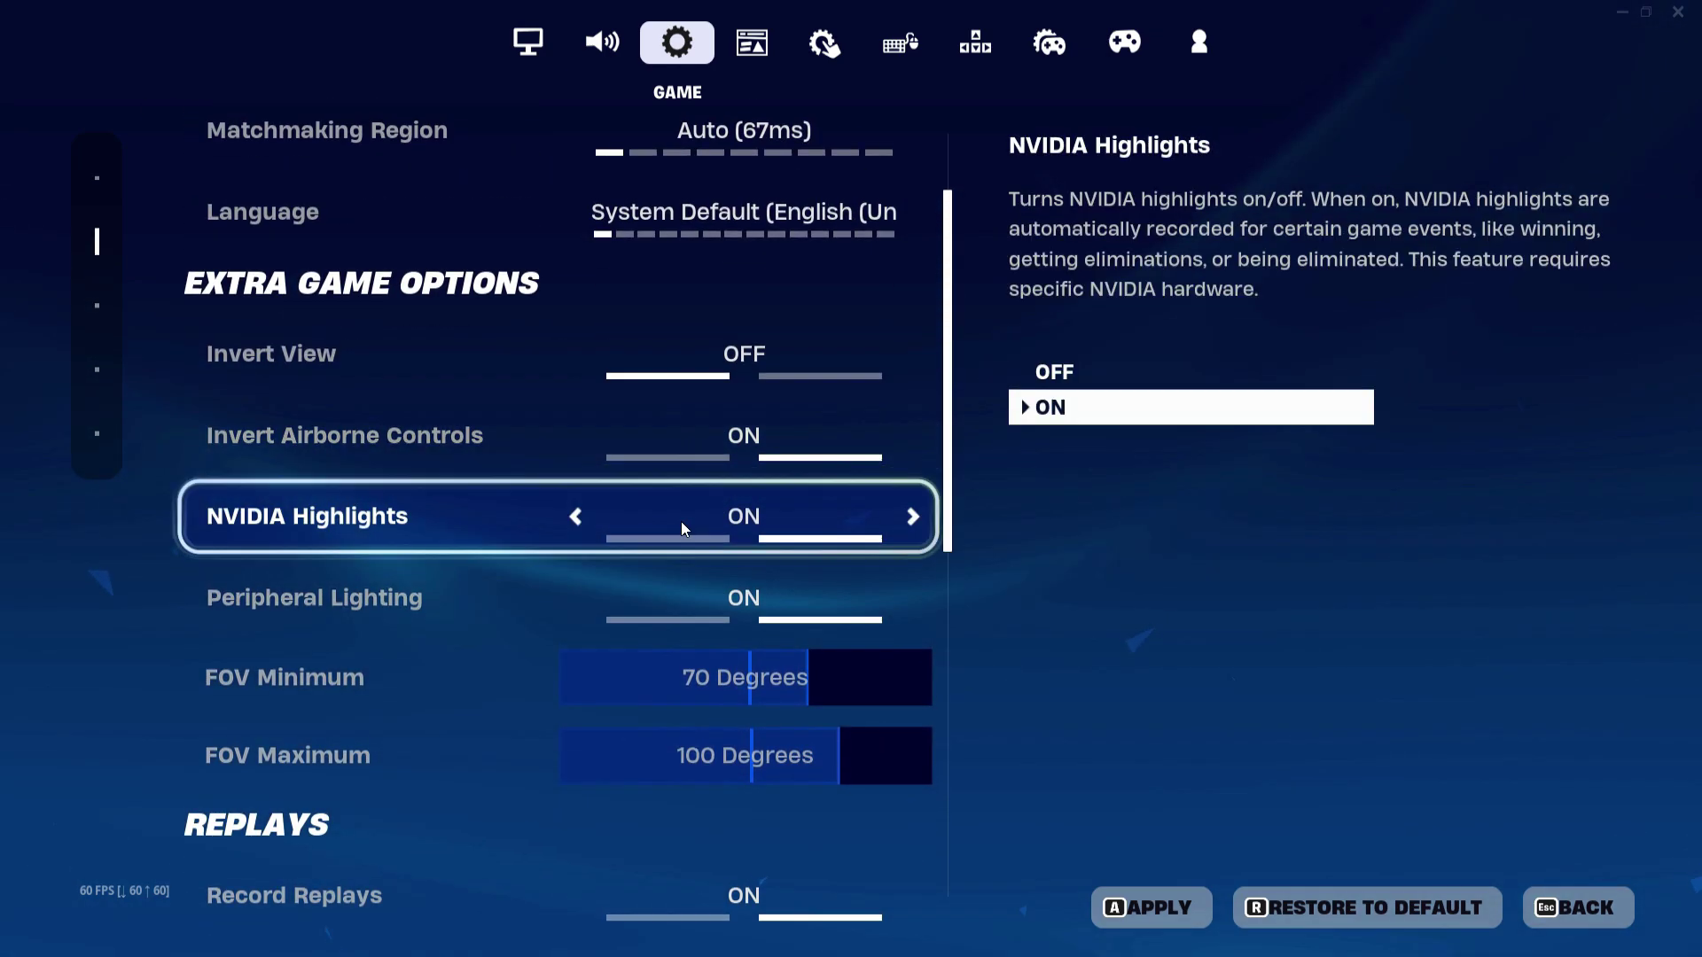
click(582, 518)
click(575, 598)
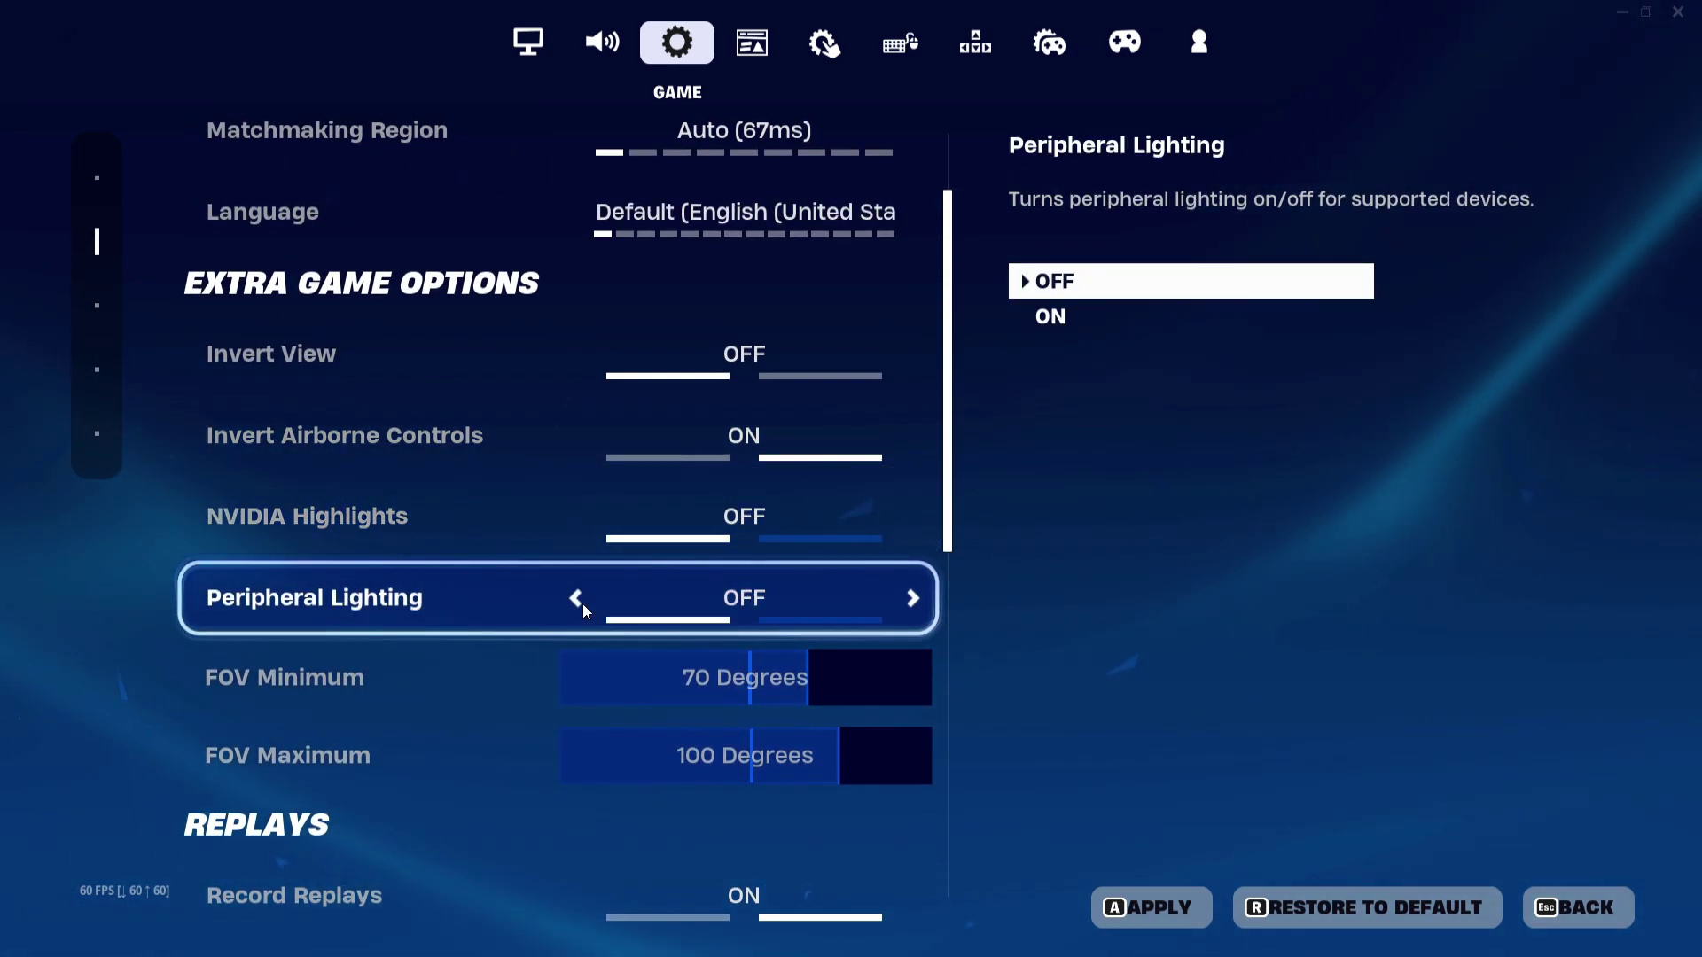
scroll(583, 604, down, 4)
click(577, 604)
scroll(582, 603, down, 1)
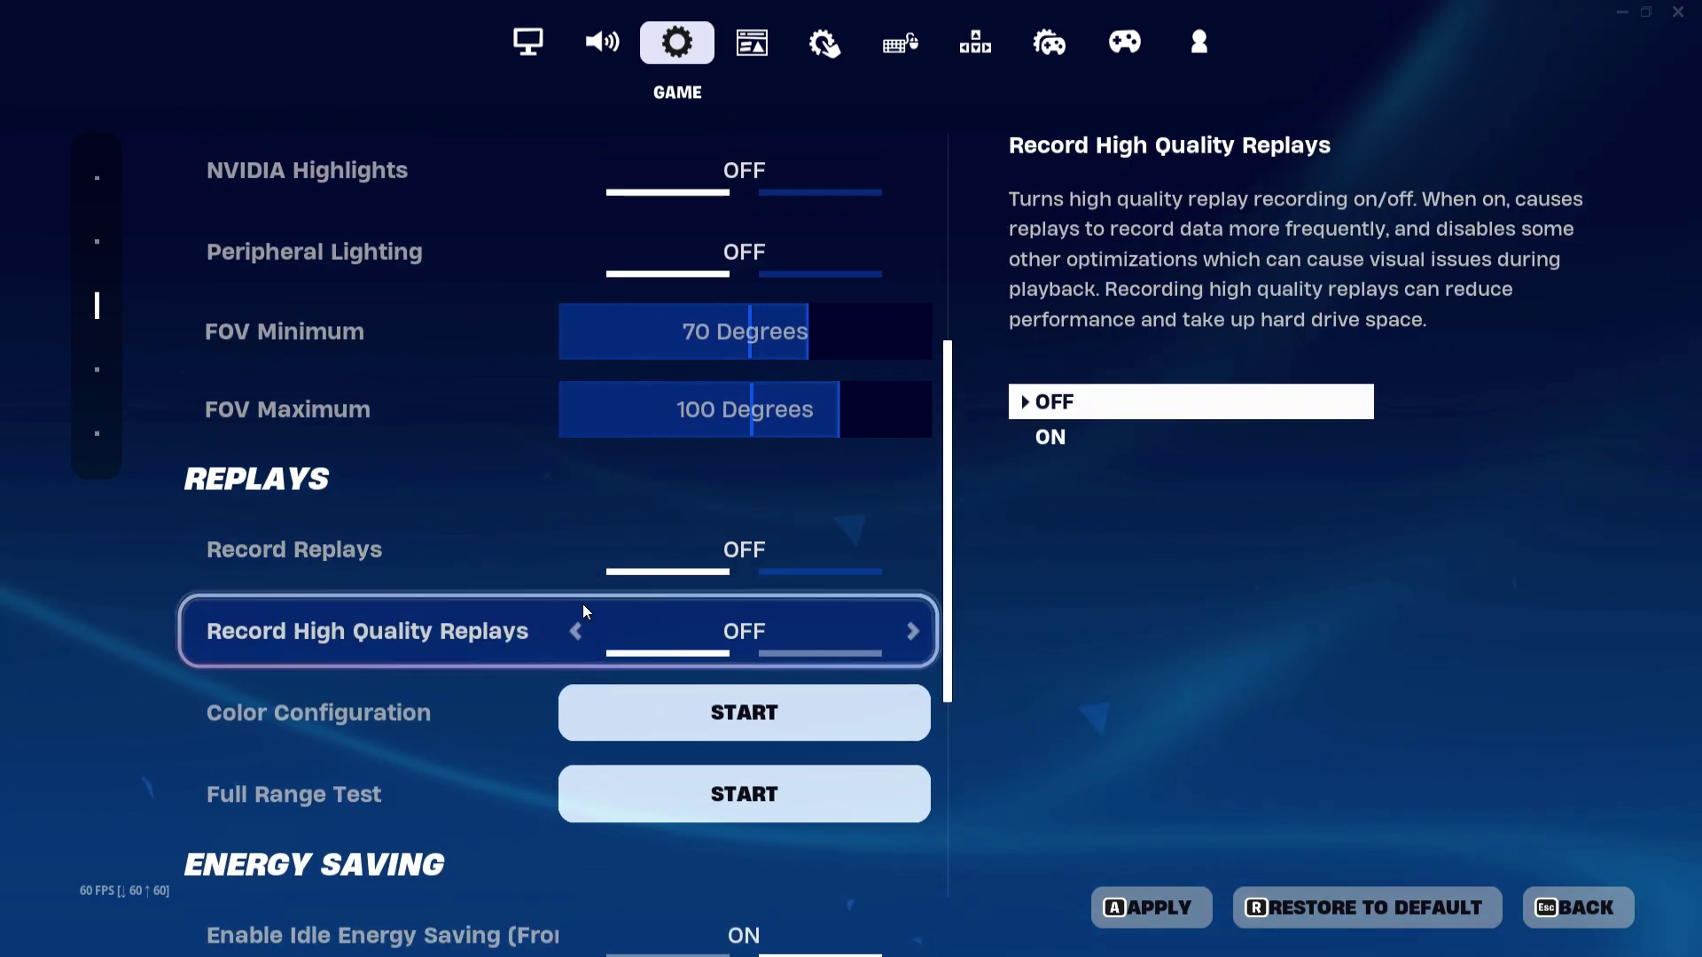
scroll(571, 625, down, 2)
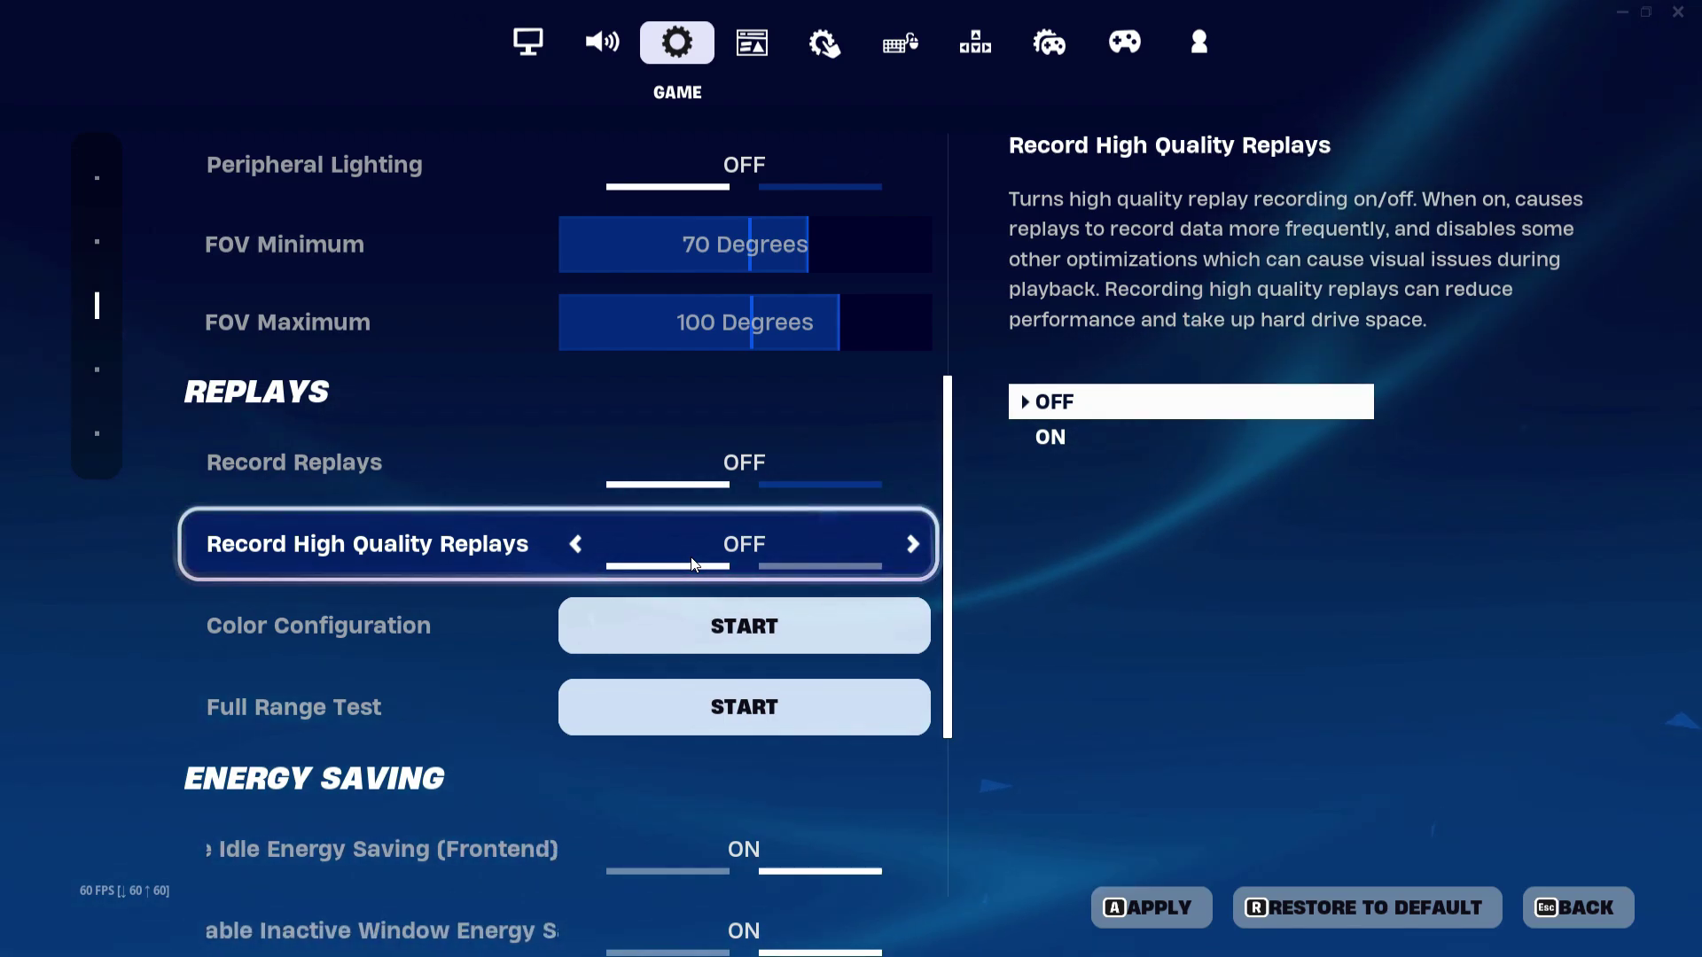
scroll(695, 562, down, 4)
click(578, 506)
click(576, 587)
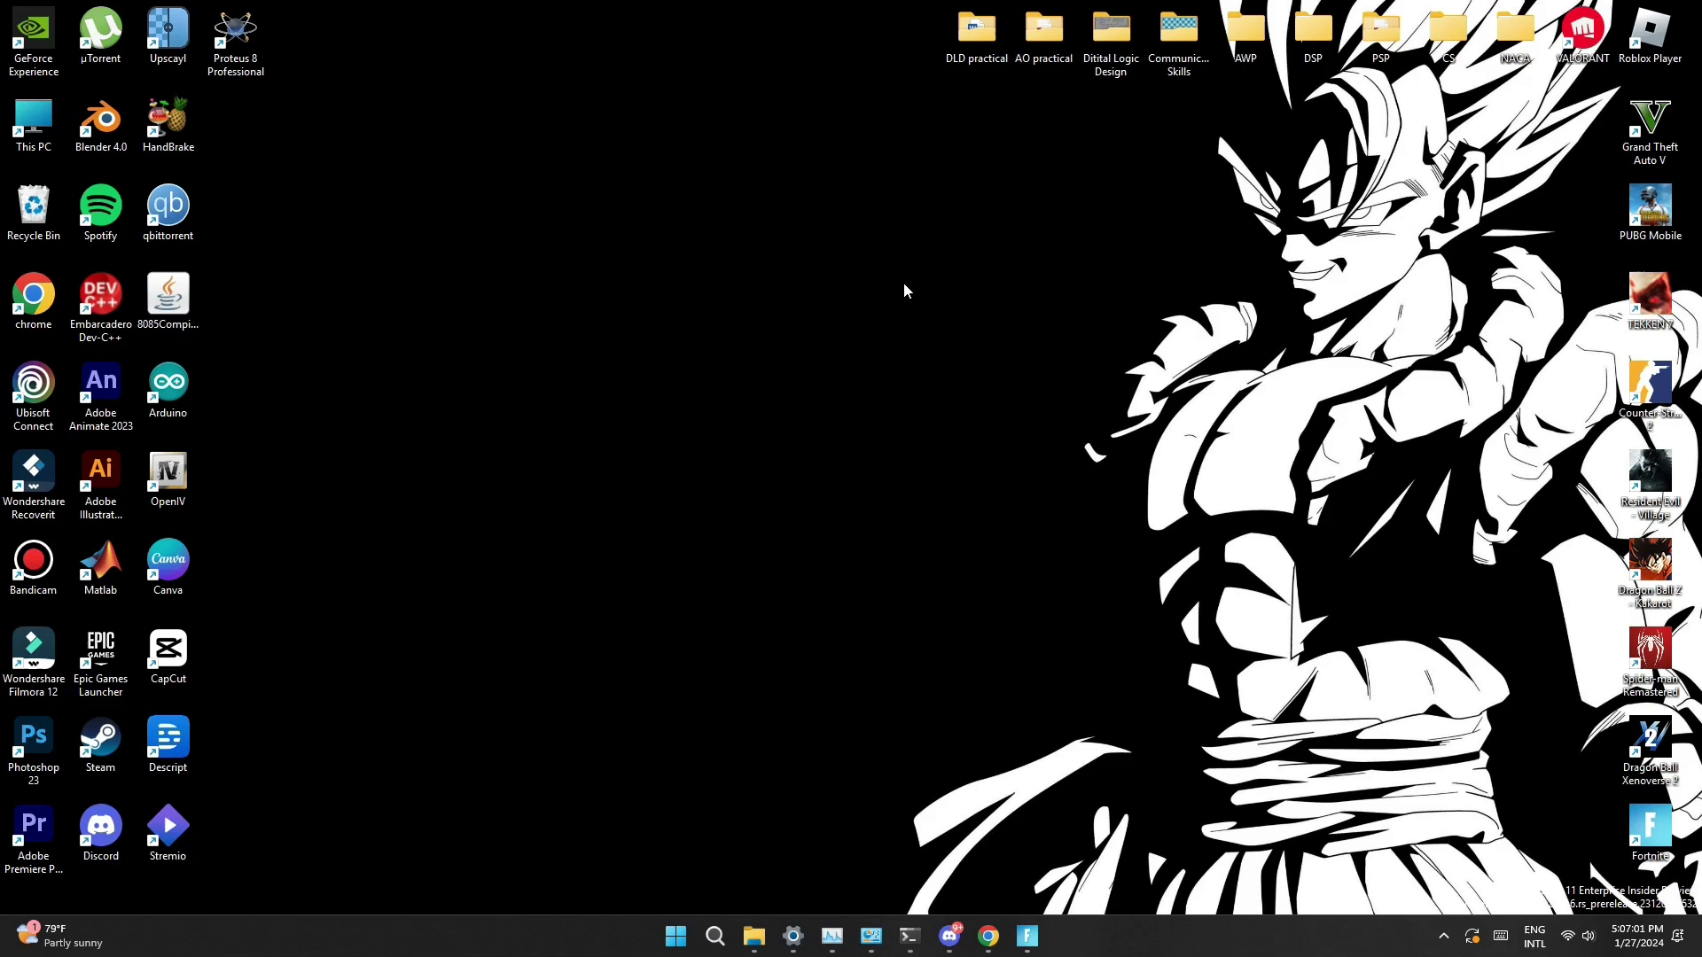
- Install Update Stack Package 1301.2401.16011.0 from Windows Update, then return to the desktop
click(792, 936)
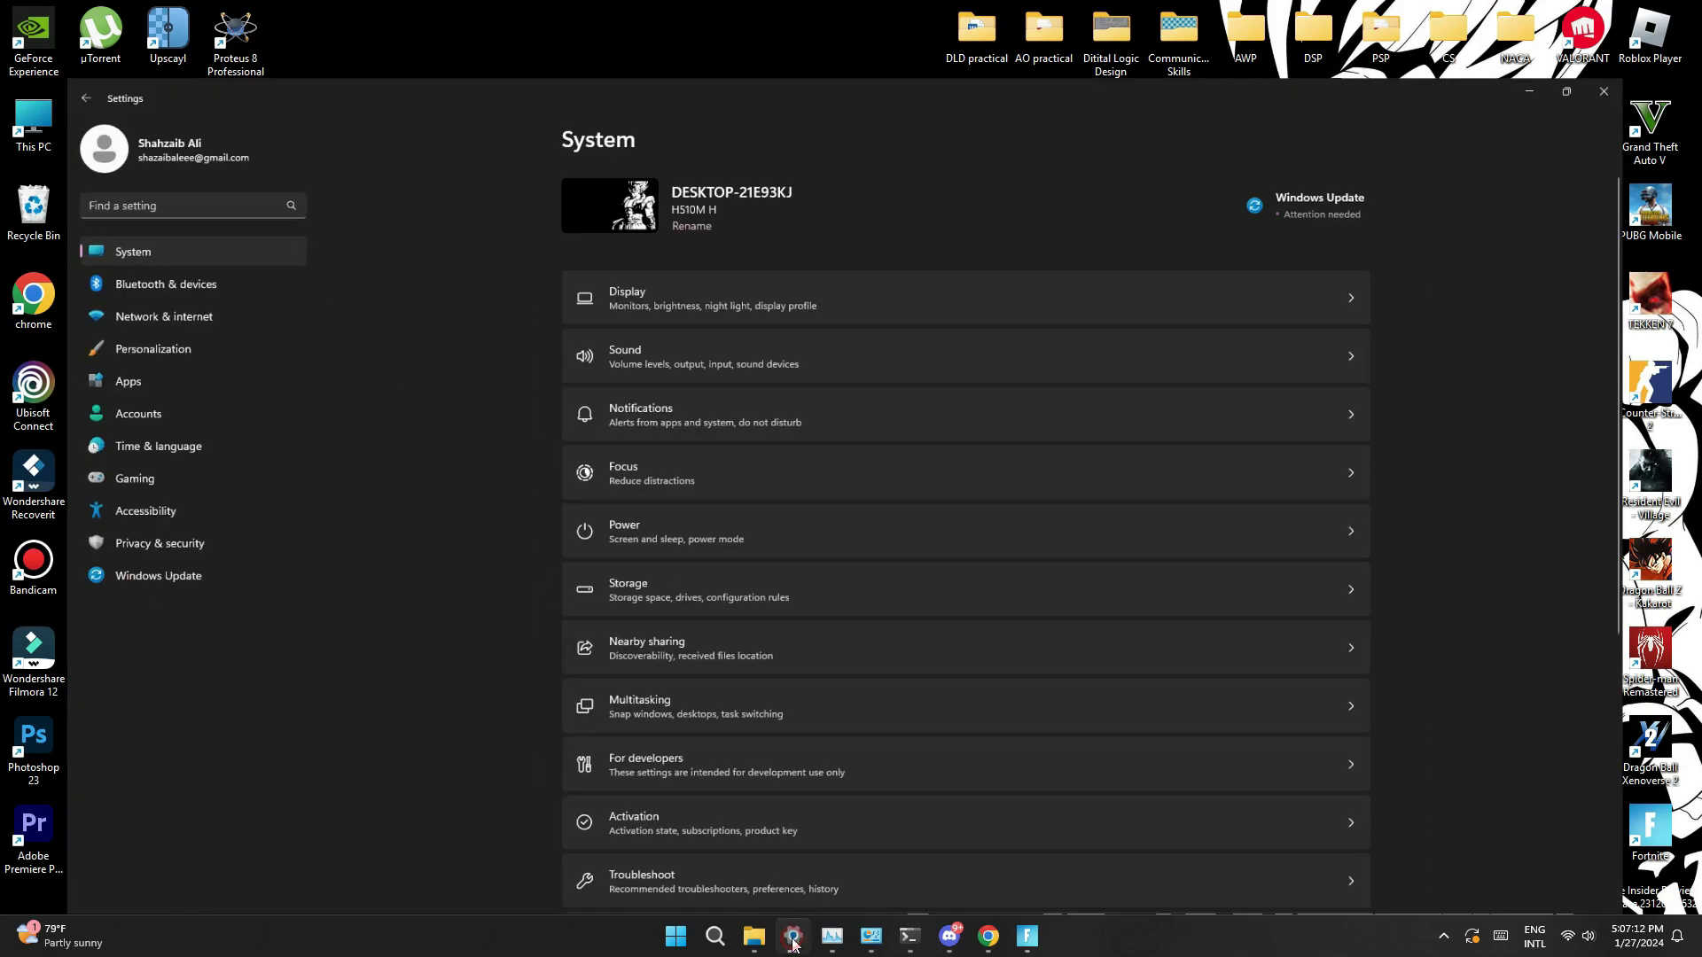
click(85, 546)
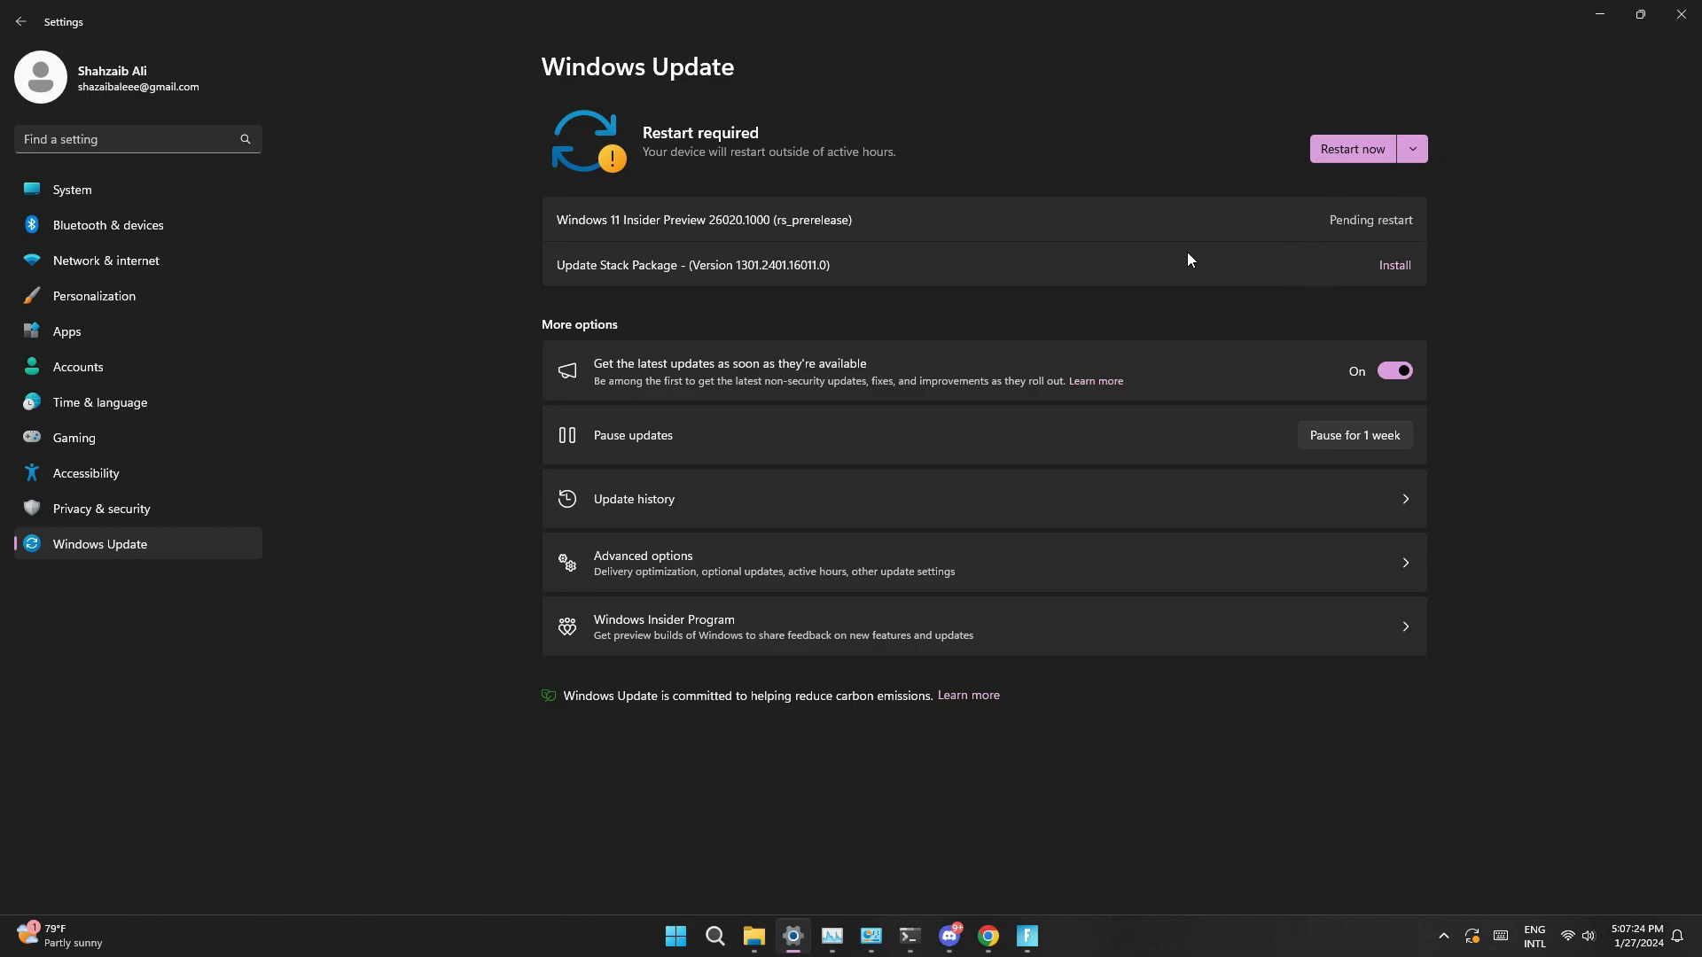
click(1396, 265)
key(super+d)
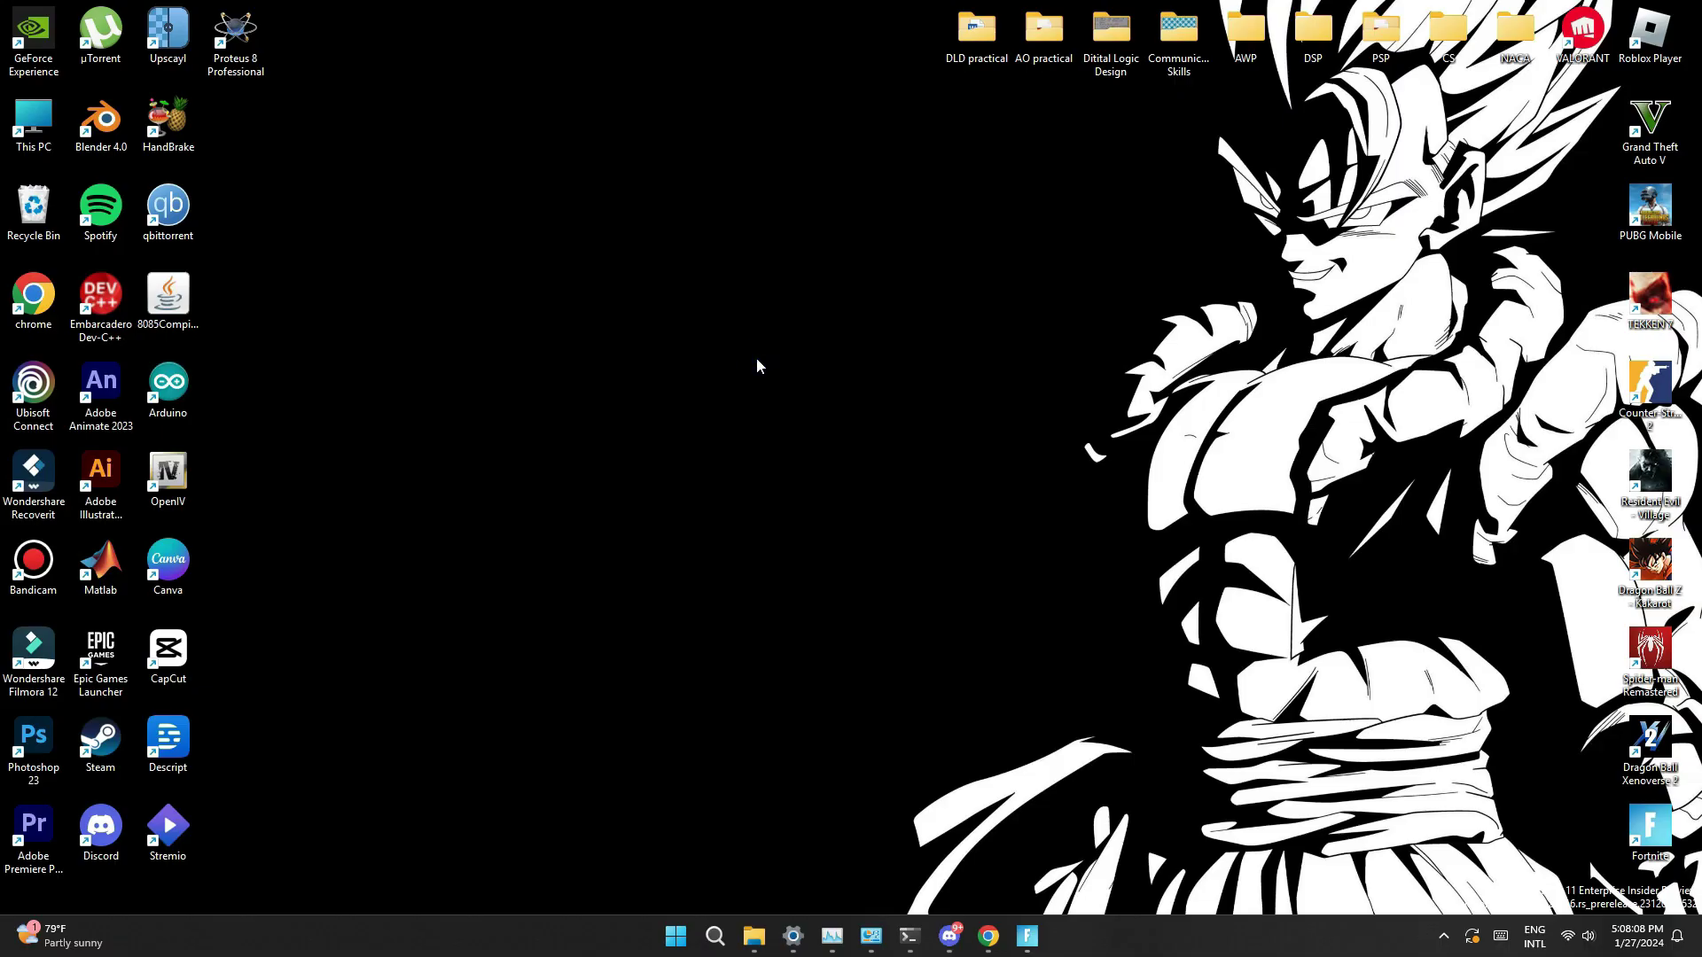
- Download GeForce Game Ready Driver 551.23 from GeForce Experience's Drivers page
double_click(25, 55)
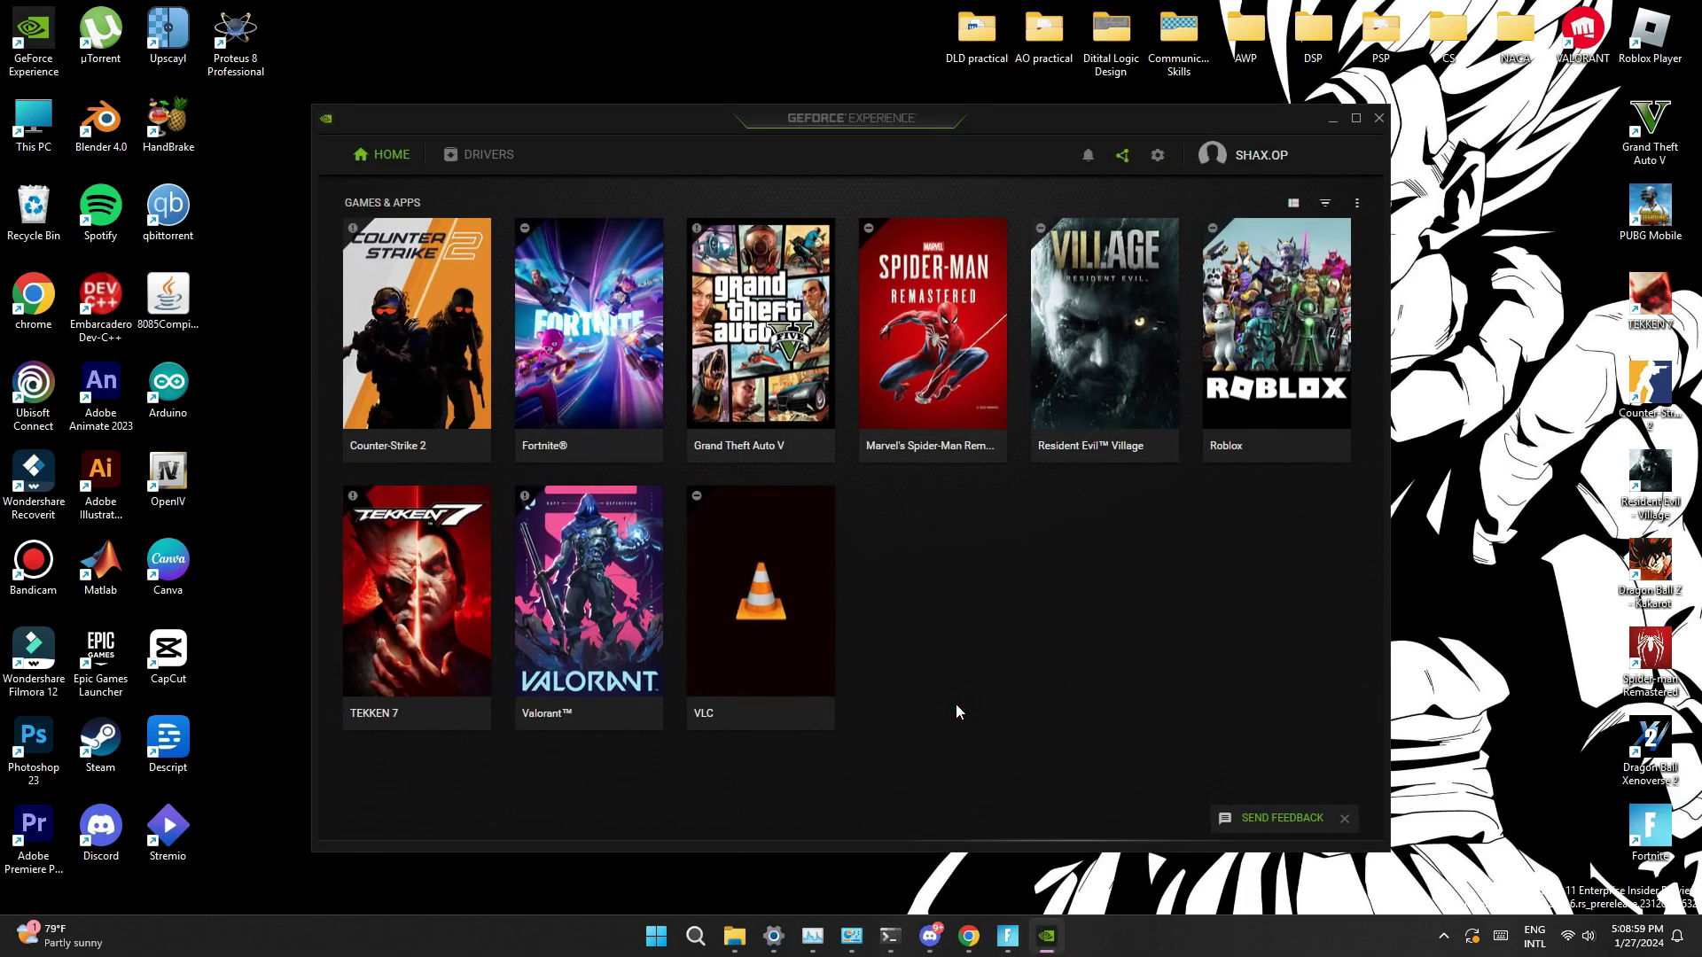
click(479, 154)
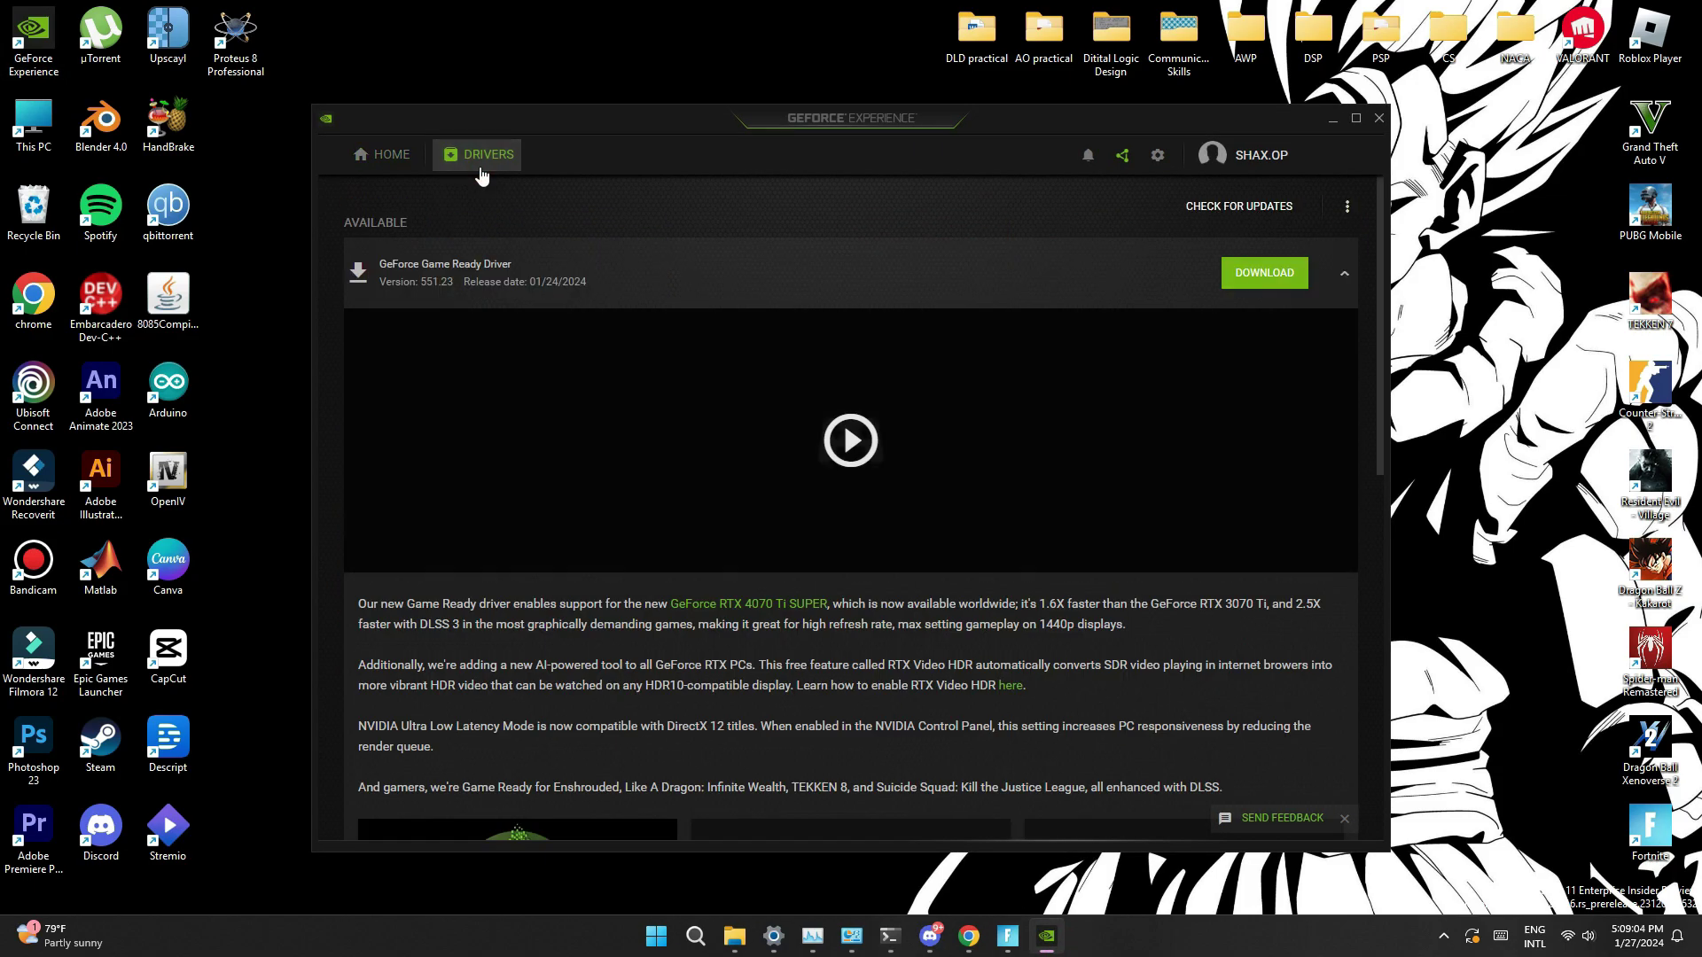
click(1250, 273)
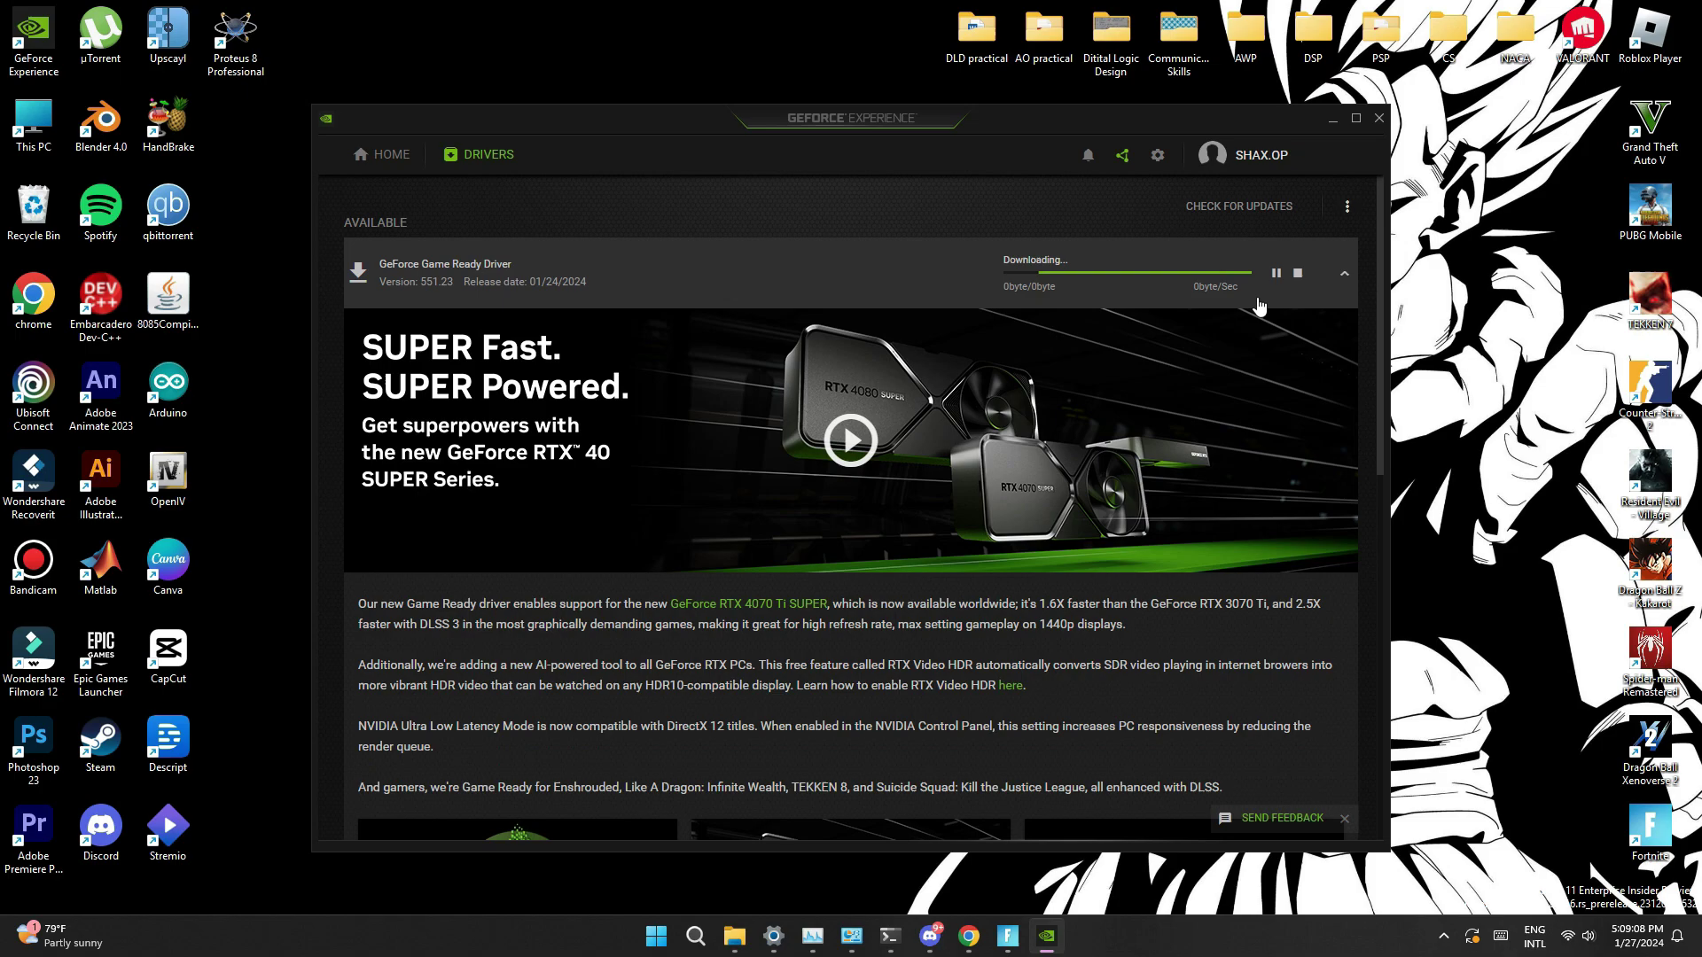